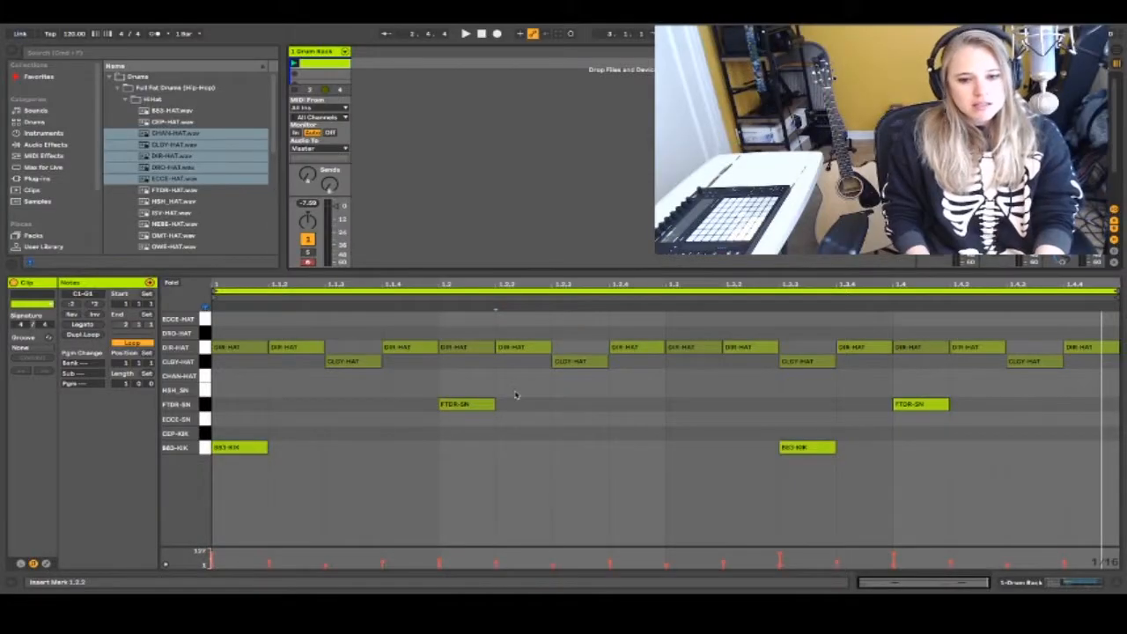
Narrow the note editor's grid to 1/512 and widen it back to 1/16.
click(552, 401)
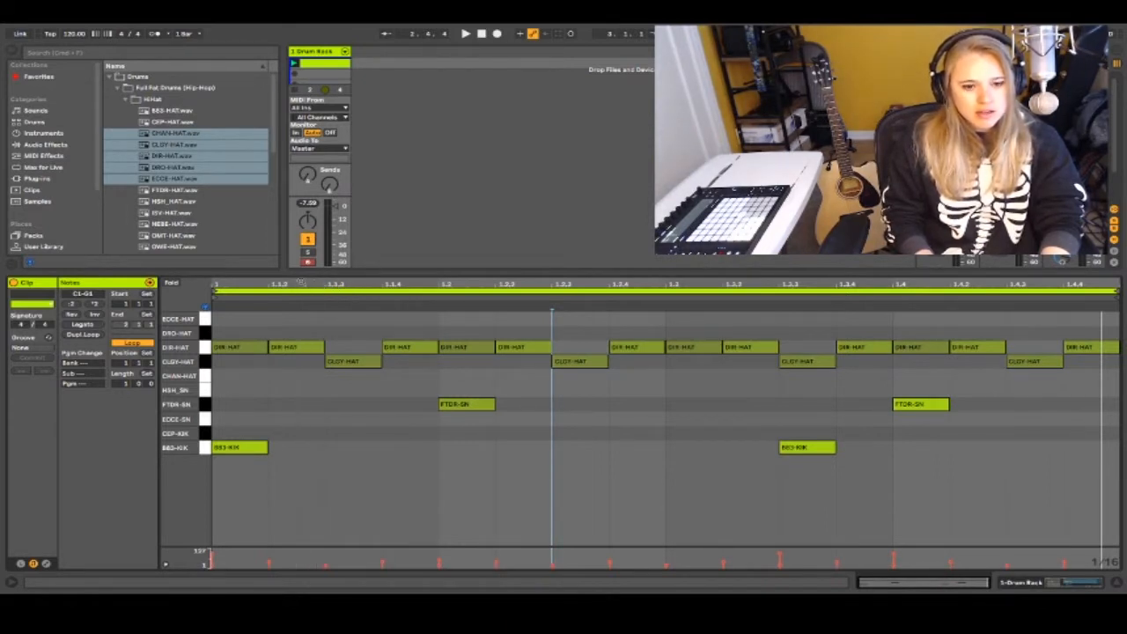
click(314, 283)
mouse_move(314, 283)
mouse_down()
mouse_move(313, 379)
mouse_move(313, 342)
mouse_up()
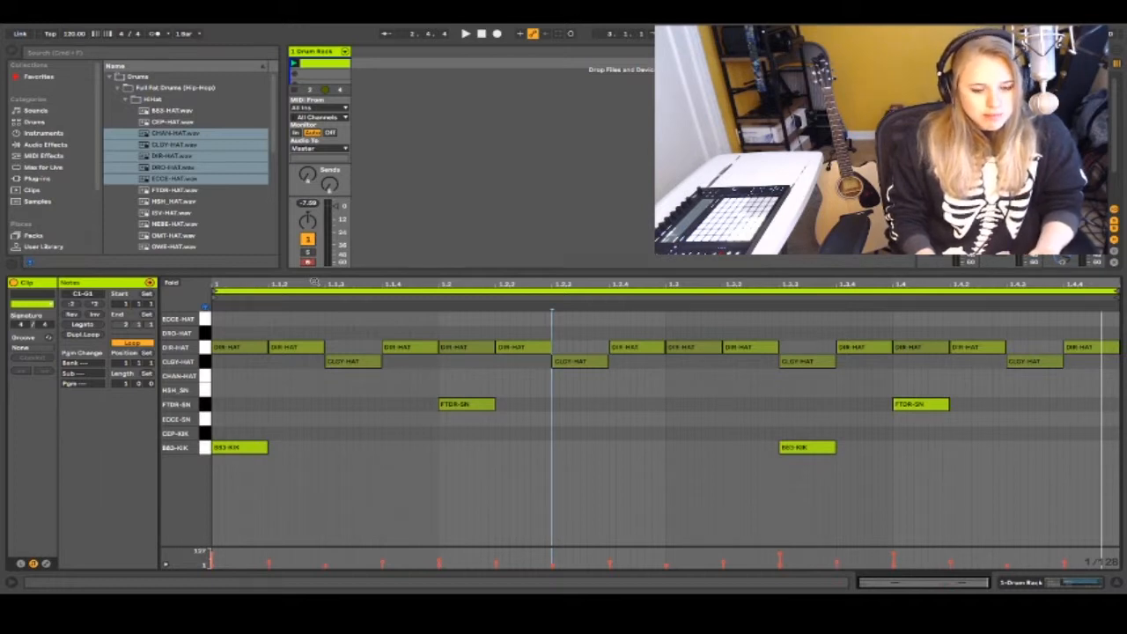
mouse_move(294, 284)
mouse_down()
mouse_move(293, 352)
mouse_move(293, 305)
mouse_up()
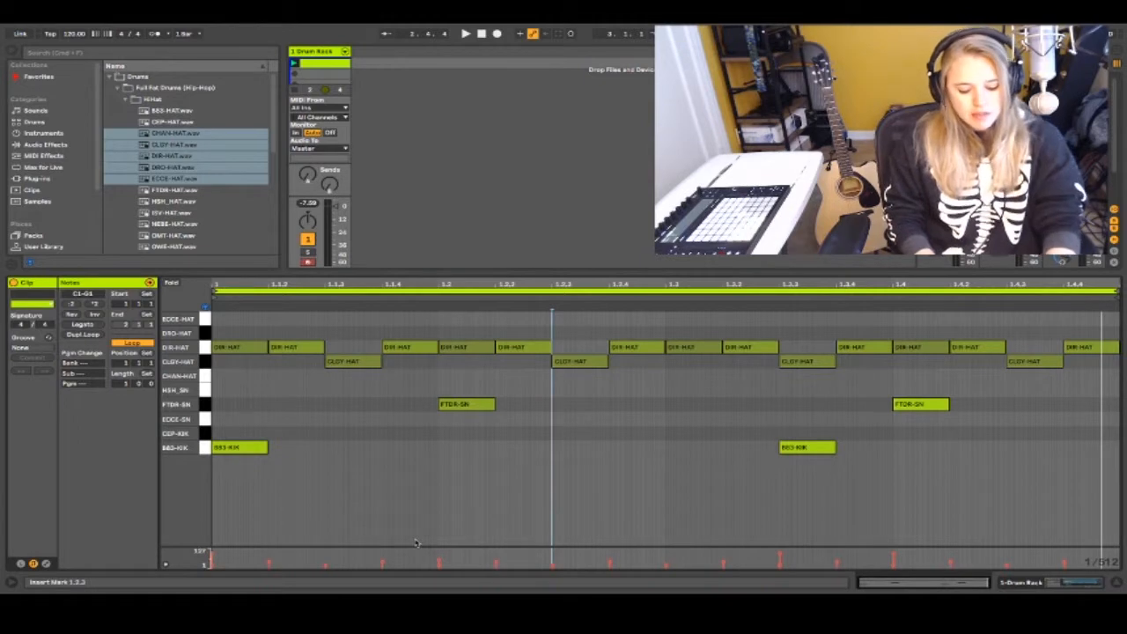
key(super+4)
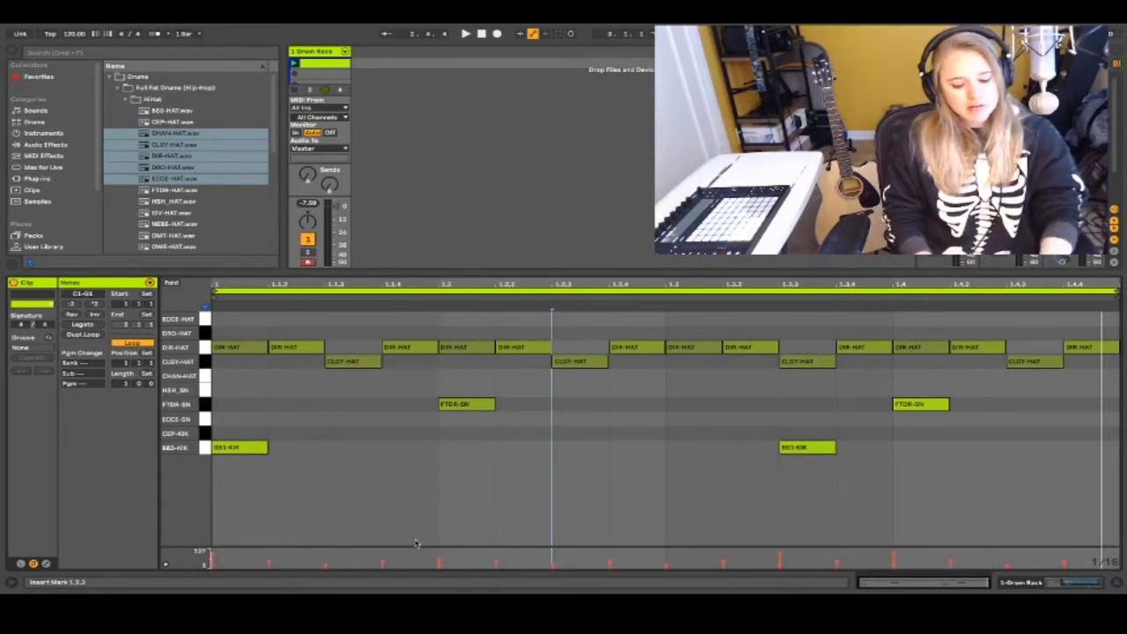
Set the grid to 1/128, draw a rapid DIR-HAT roll across 1.1.4, and play the loop.
key(super+1)
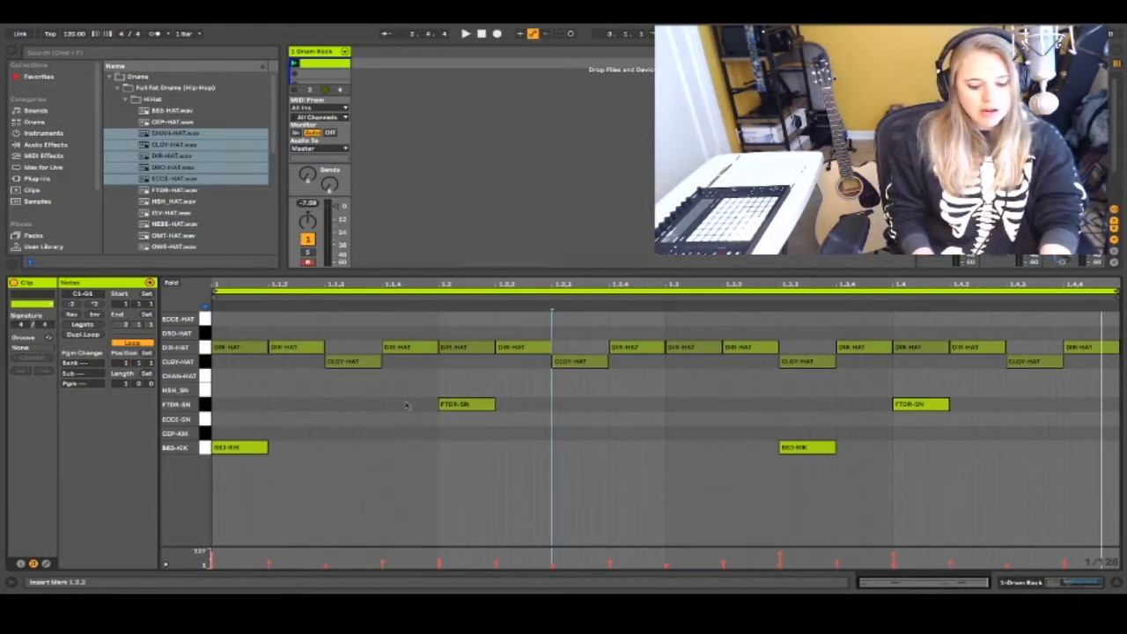
click(397, 346)
drag(397, 344, 438, 345)
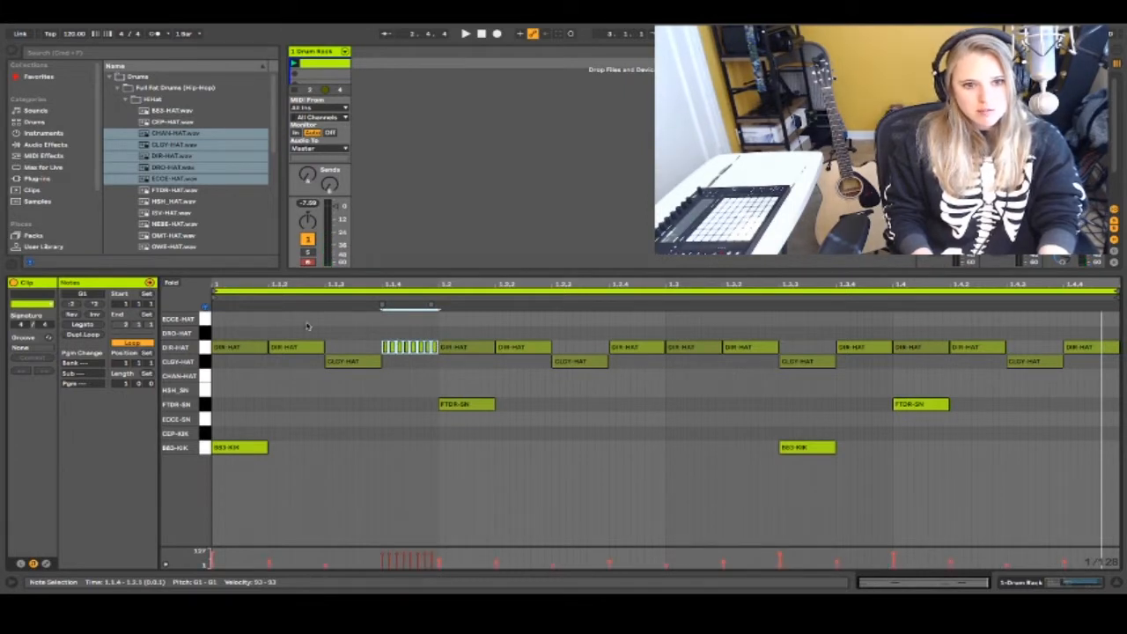
key(space)
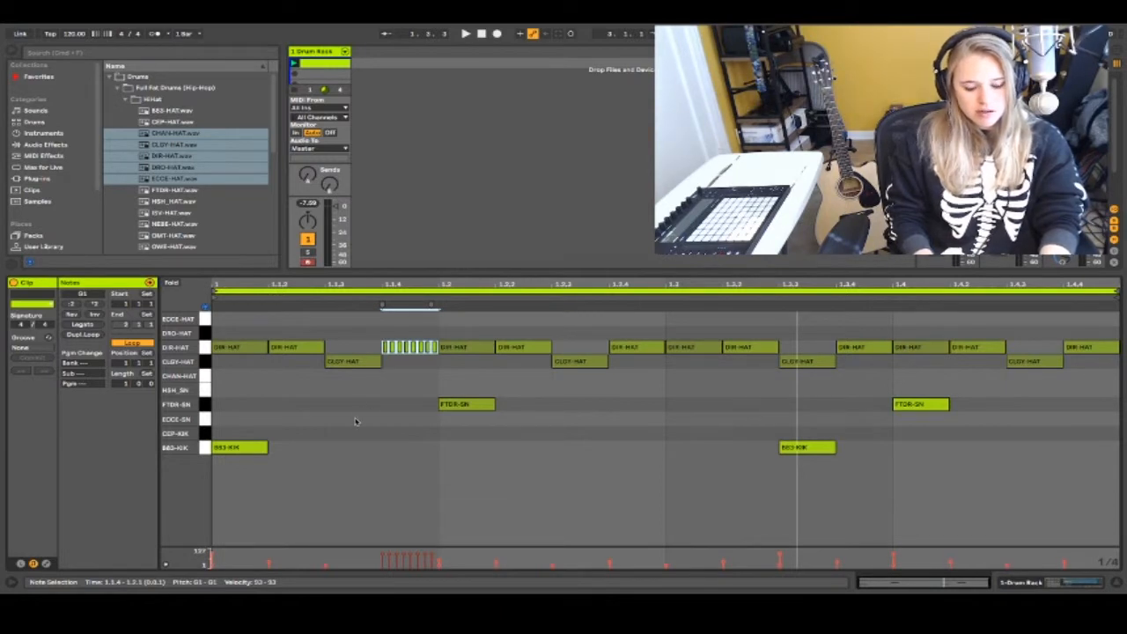
Draw quarter-note kicks on all four beats using a 1/4 grid and play the loop.
click(287, 444)
click(528, 447)
click(727, 447)
click(957, 433)
click(958, 433)
click(958, 447)
key(space)
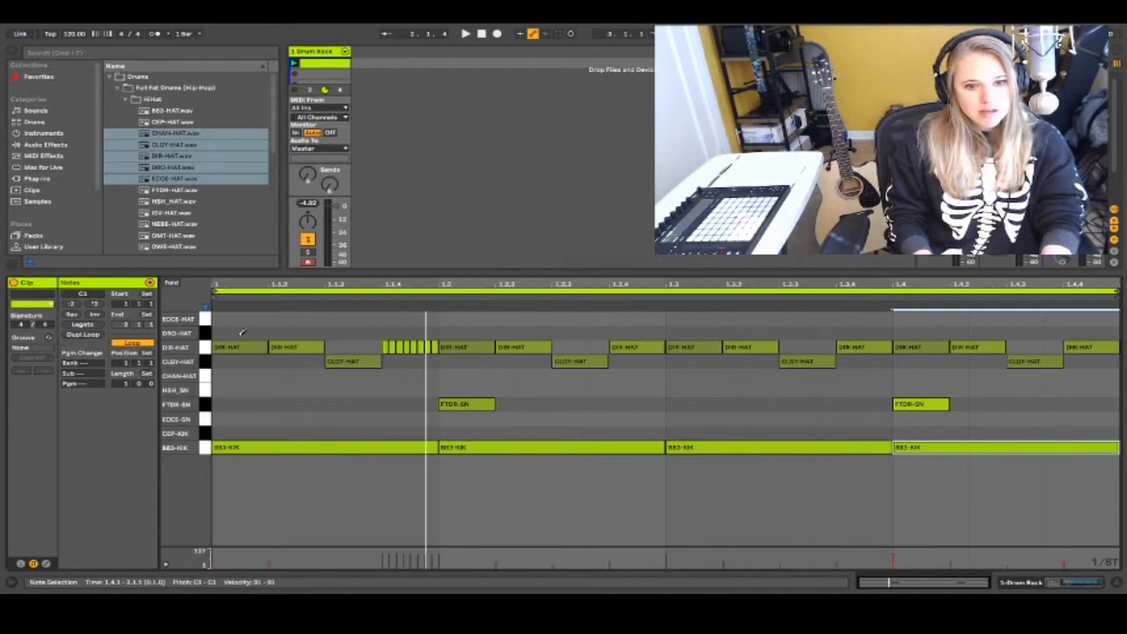
Replace the first beat's hi-hat notes with three DIR-HAT notes on a 1/8T grid and play the loop.
drag(235, 330, 427, 400)
key(Delete)
click(268, 347)
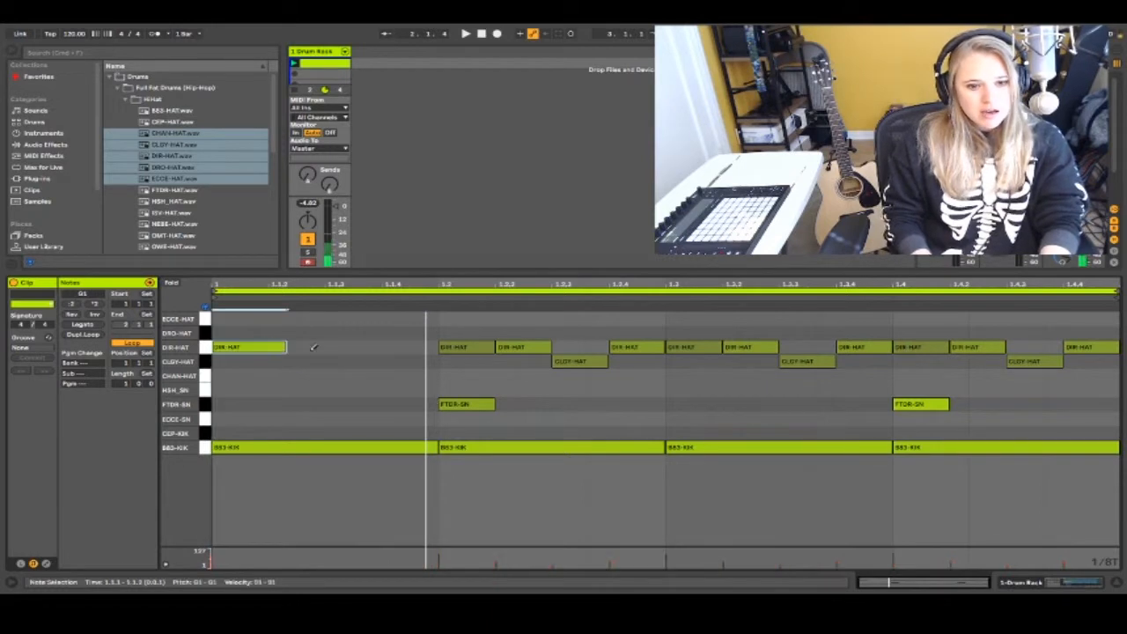
click(326, 346)
click(400, 347)
key(space)
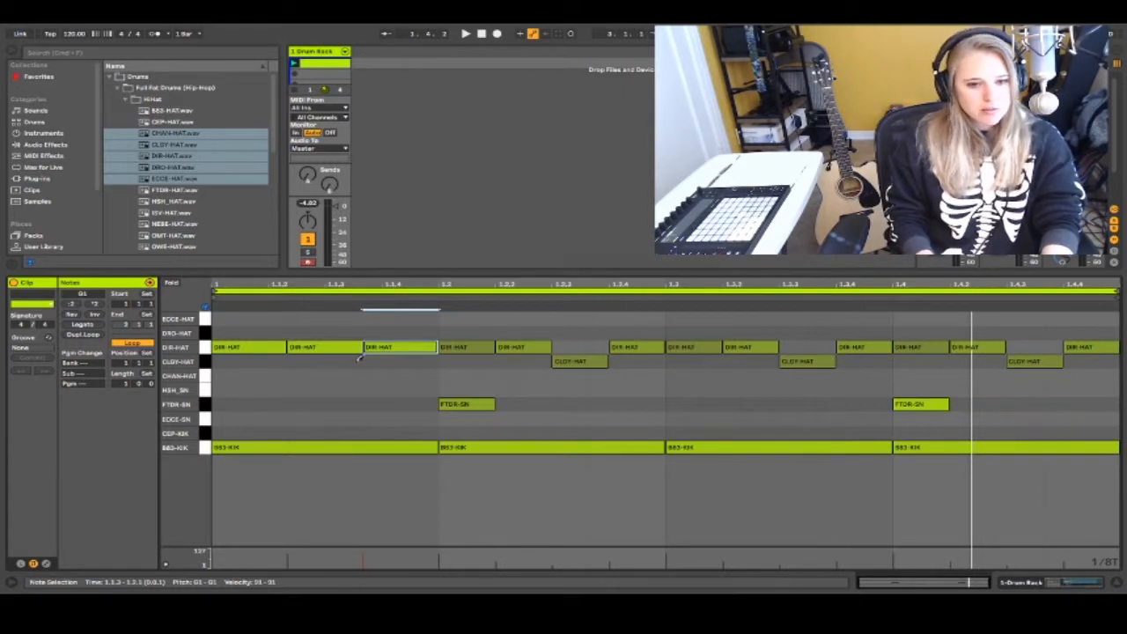
Turn off draw mode, nudge the CLOY-HAT note at 1.2.3 slightly early without snapping, and return it to 1.2.3.
key(b)
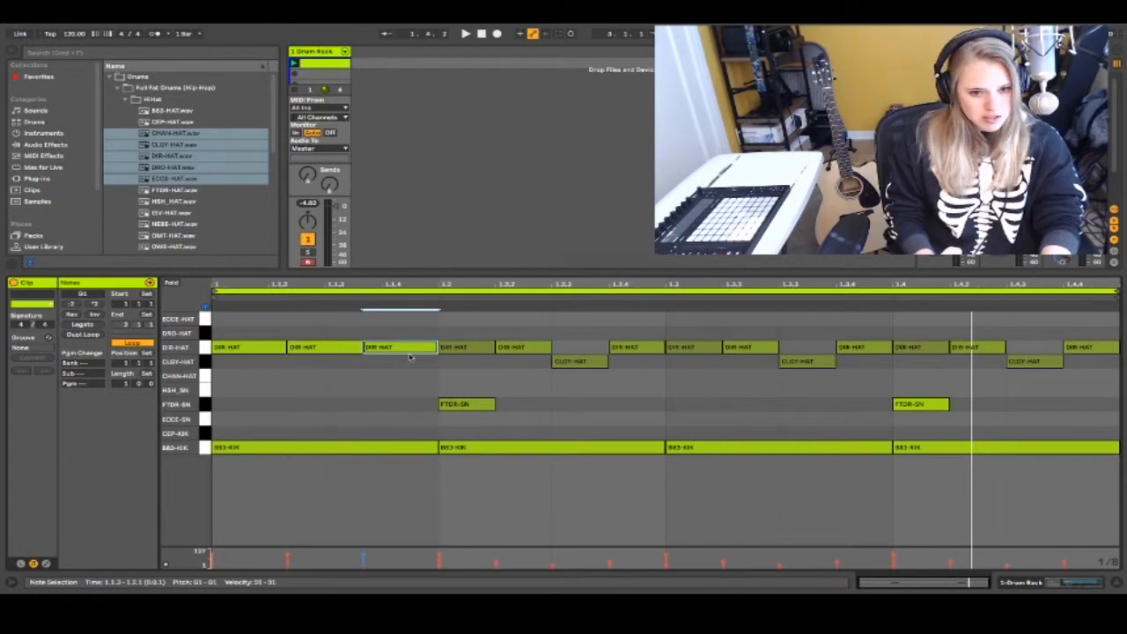
key(super+4)
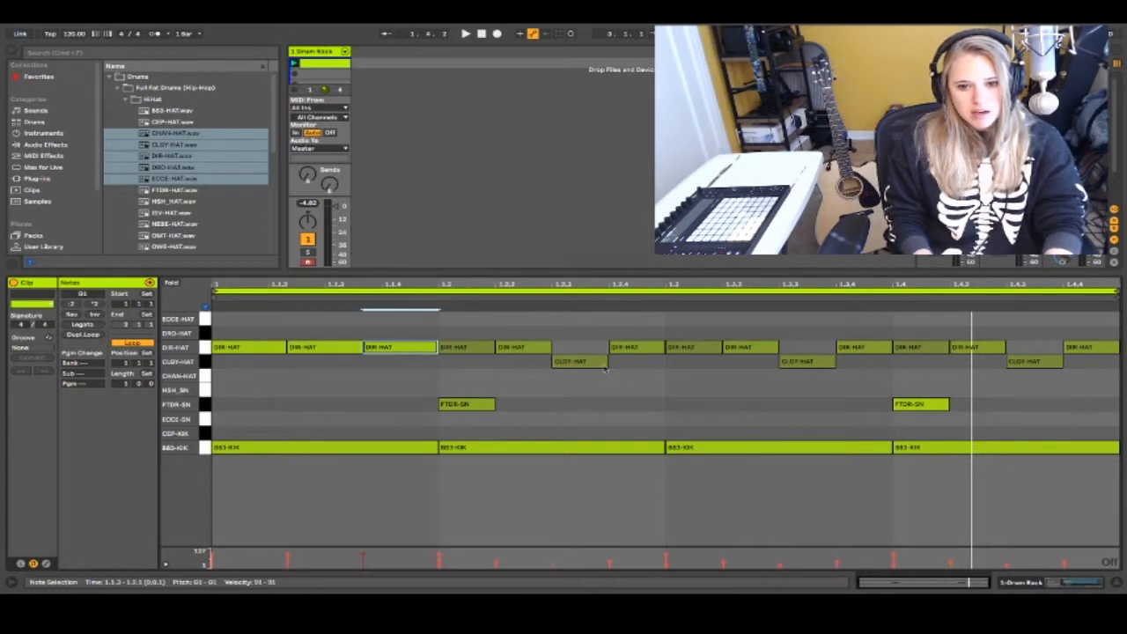
drag(552, 285, 552, 352)
click(610, 361)
mouse_move(610, 367)
mouse_down()
mouse_move(577, 370)
mouse_move(593, 362)
mouse_up()
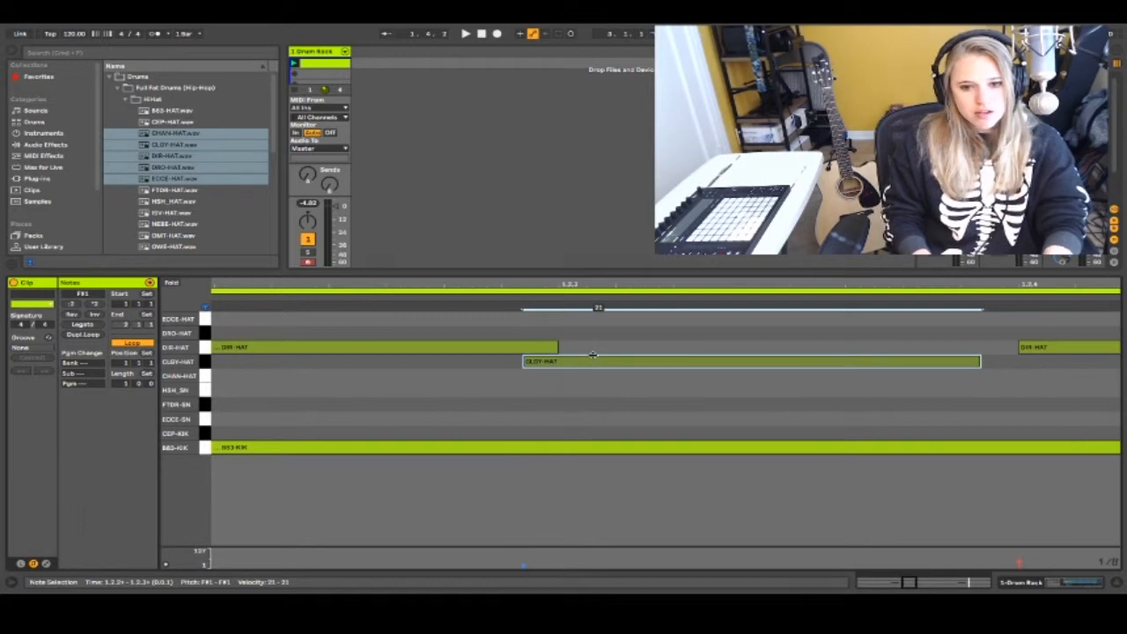
drag(566, 281, 553, 209)
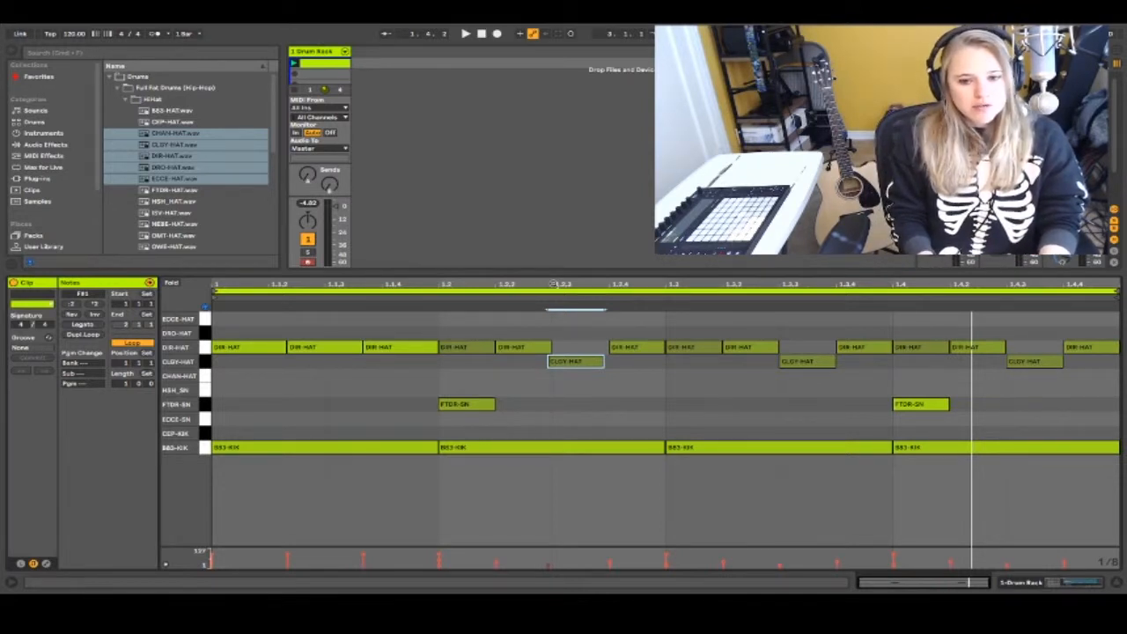
drag(576, 363, 582, 370)
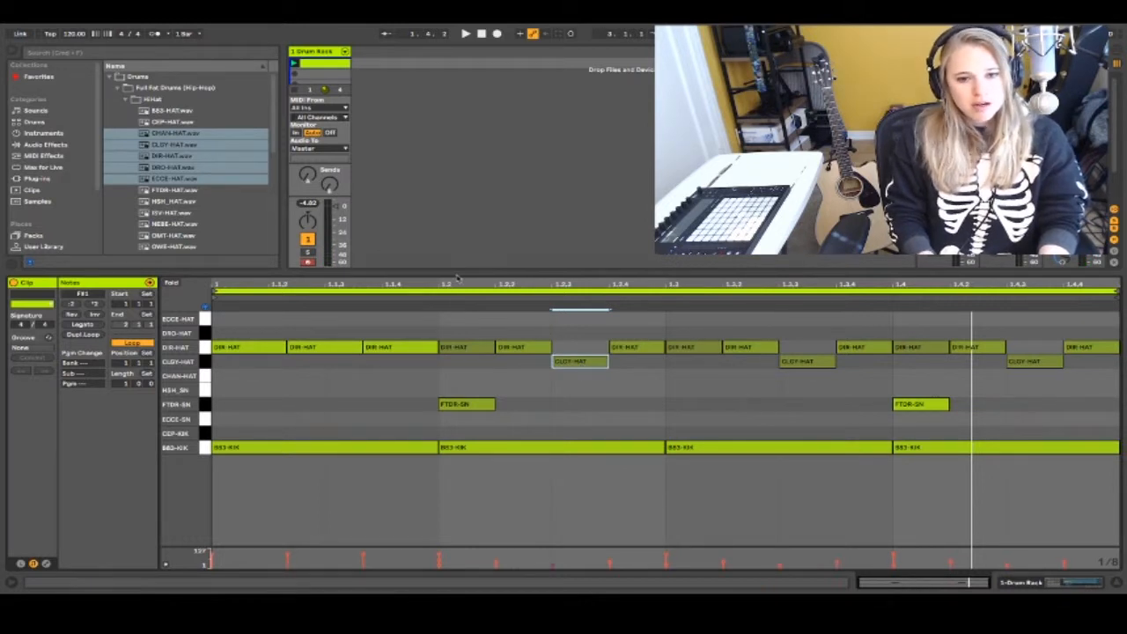
Lengthen the FTDR-SN snare note at 1.2 by four sixteenth-note steps.
drag(446, 284, 448, 285)
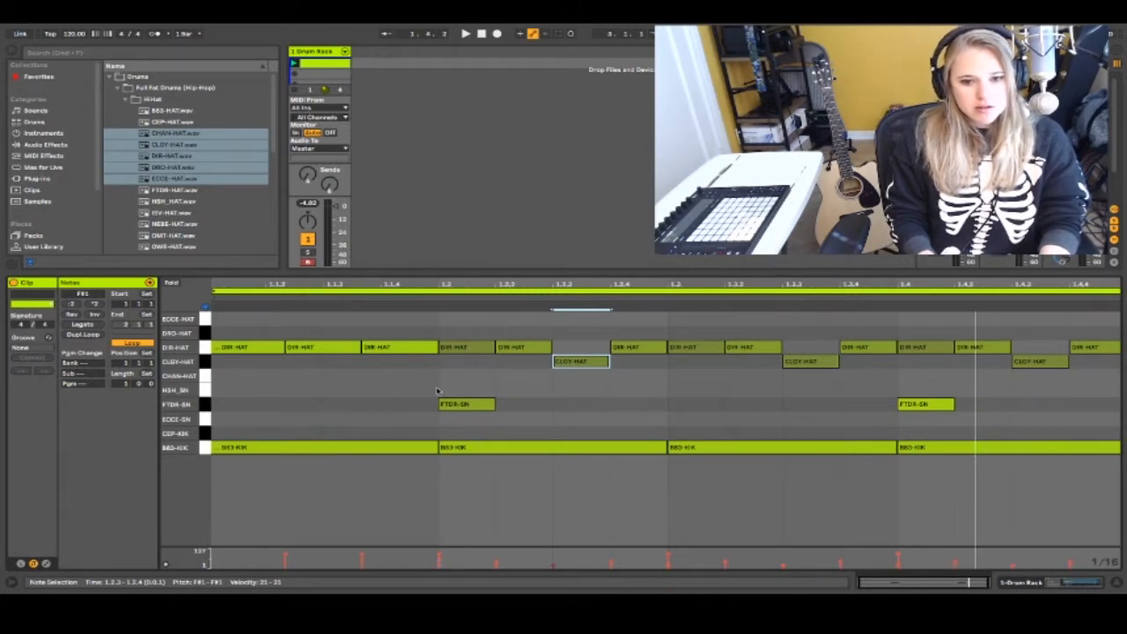
click(480, 406)
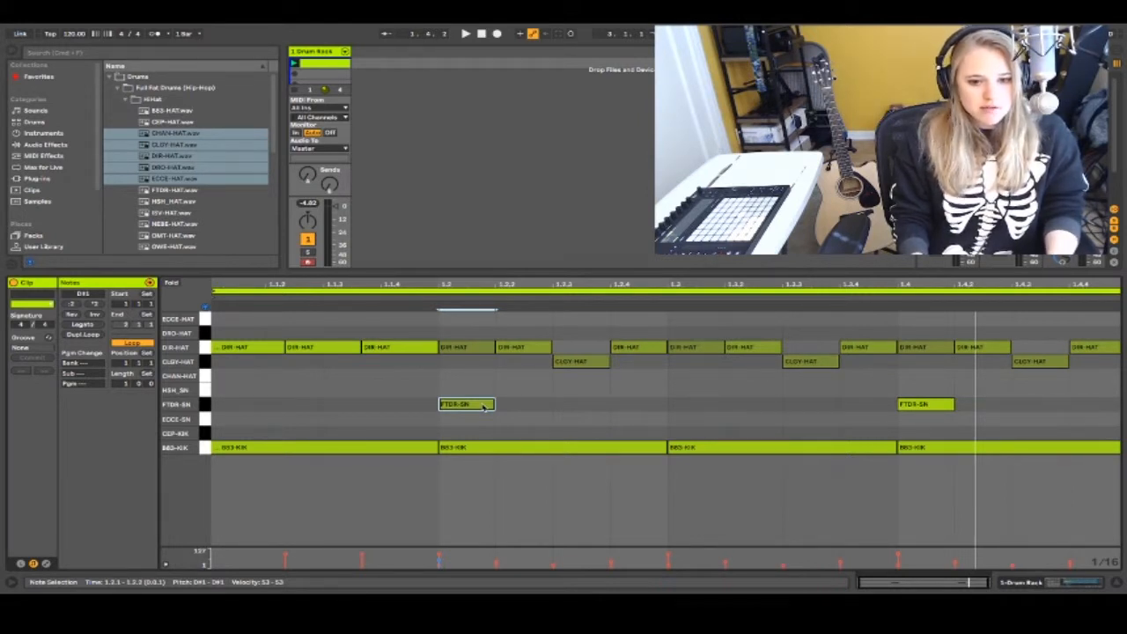
key(shift+Right)
key(shift+Right)
key(shift+Right)
key(shift+Right)
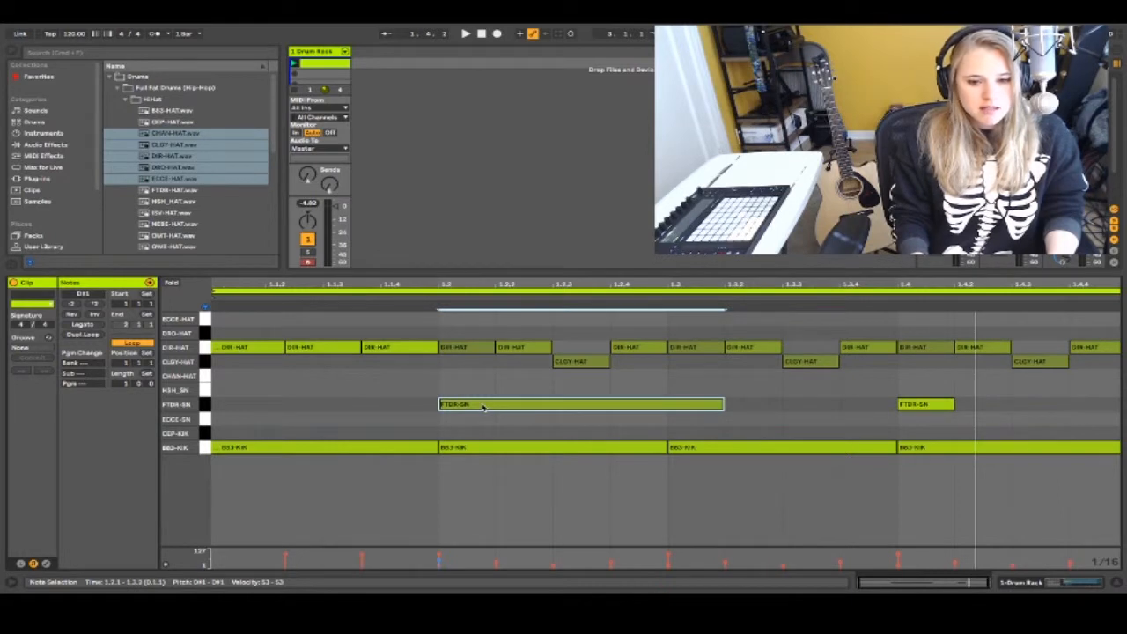
Shorten the FTDR-SN snare note at 1.2 back to one sixteenth.
key(shift+Left)
key(shift+Left)
key(shift+Left)
key(shift+Left)
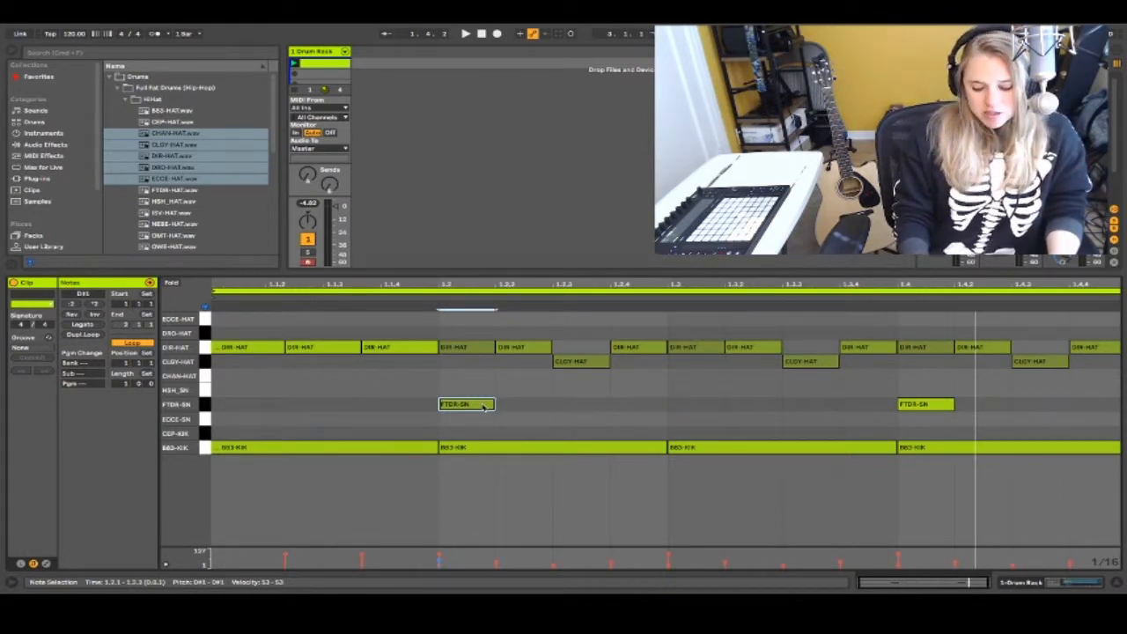
Move the snare note at 1.2 up and down through neighbouring drum rows and return it to FTDR-SN.
key(Up)
key(Up)
key(Down)
key(Down)
key(Down)
key(Down)
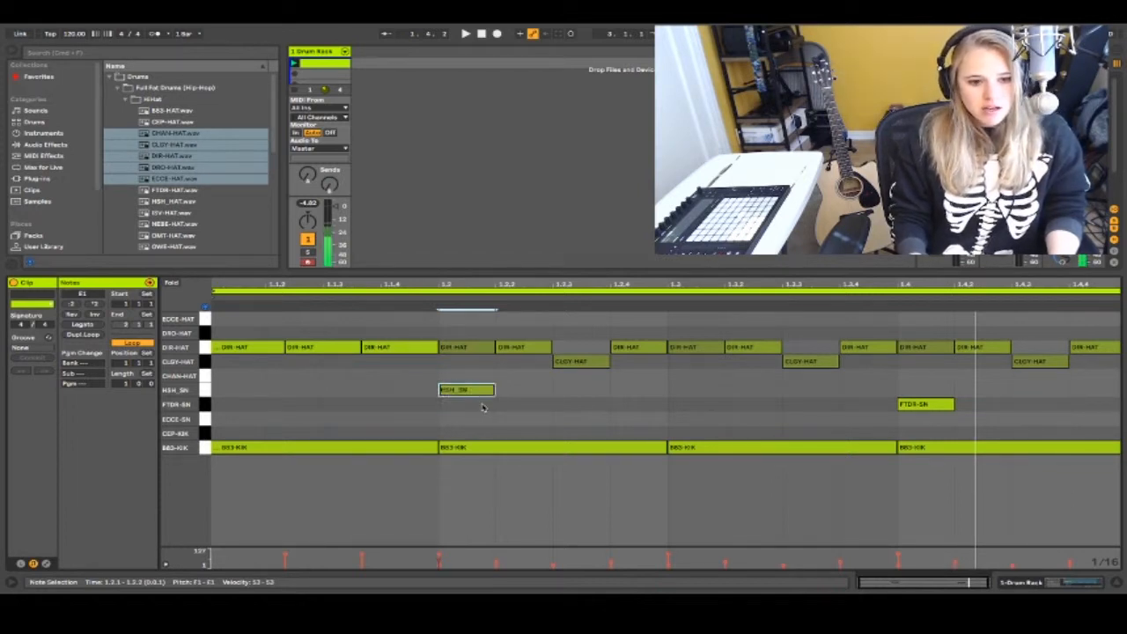
key(Up)
key(Up)
key(Up)
key(Down)
key(Down)
key(Up)
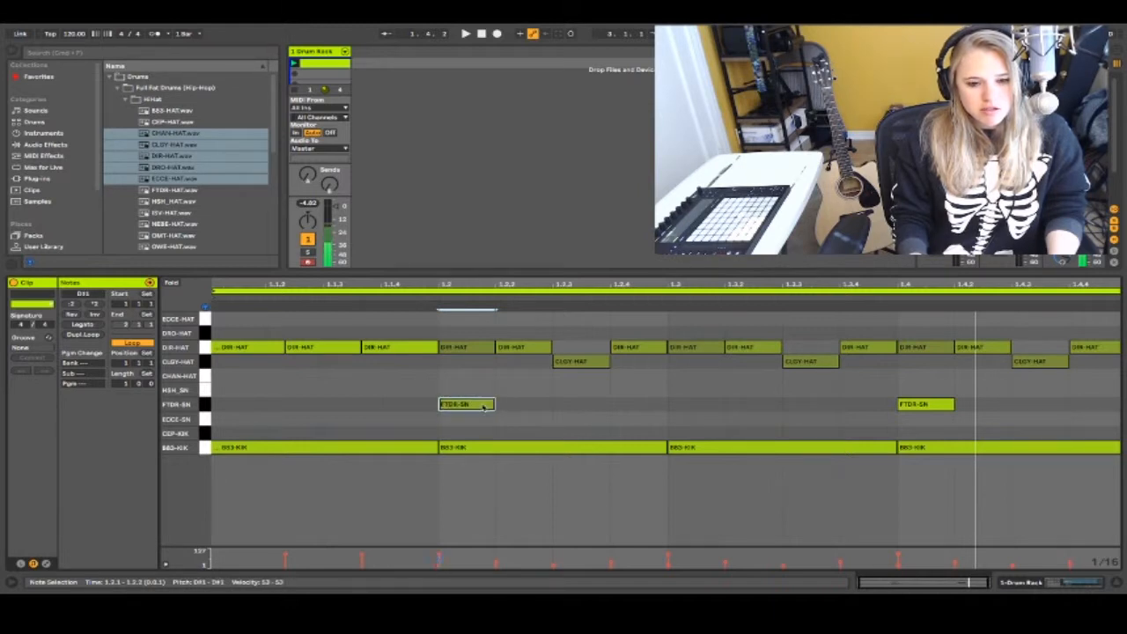
key(Up)
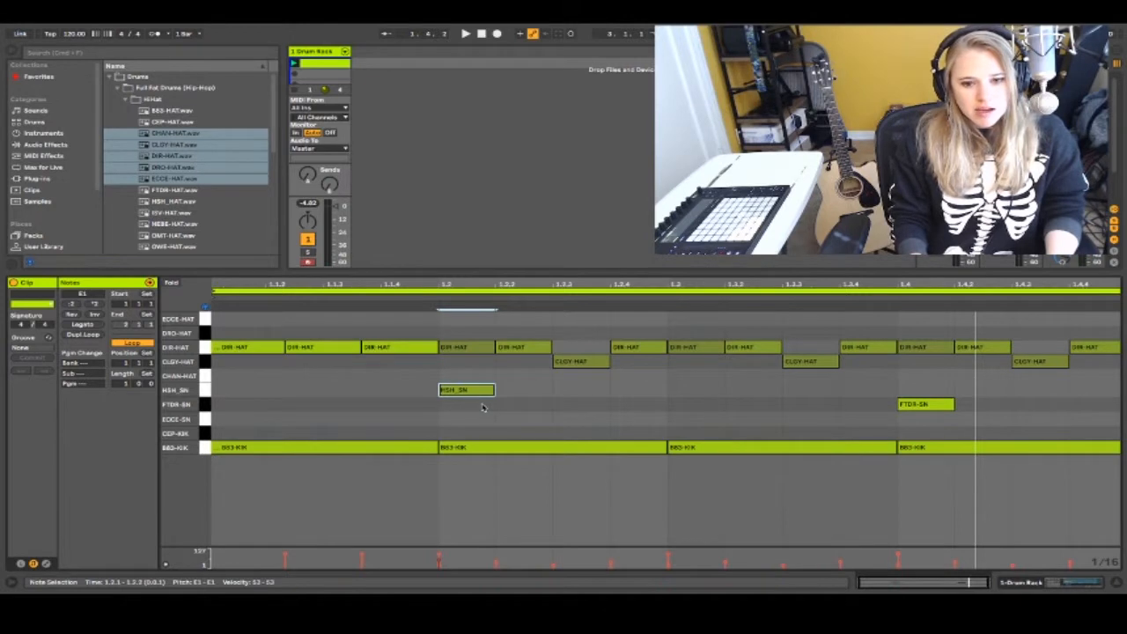
key(Down)
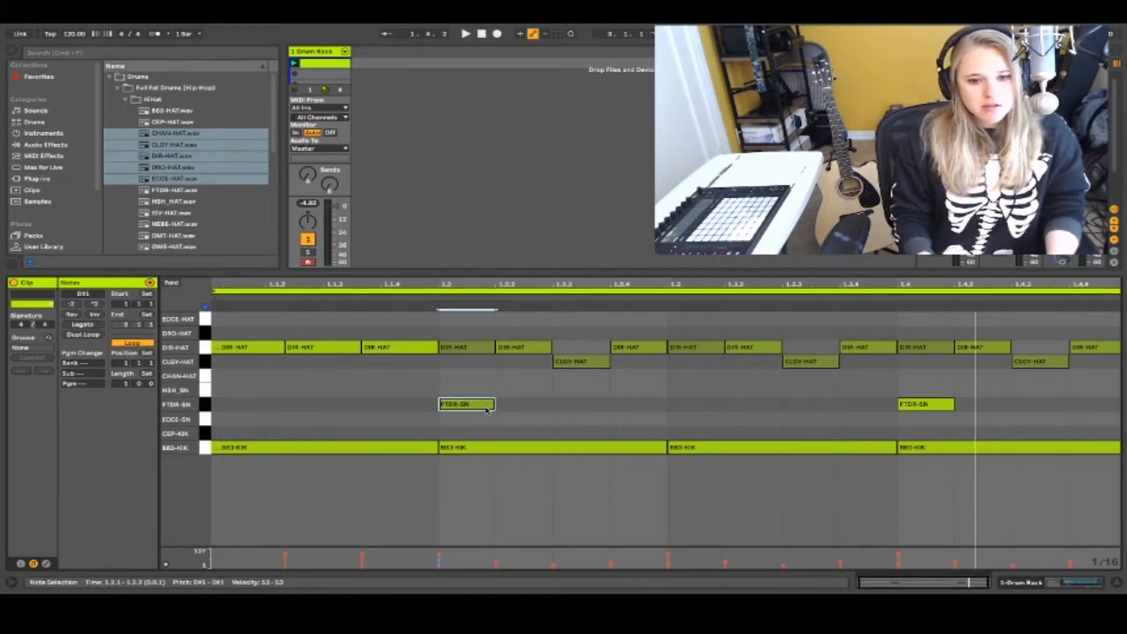
Move the kick note at 1.2 up to the ECCE-HAT row and undo the move.
click(479, 449)
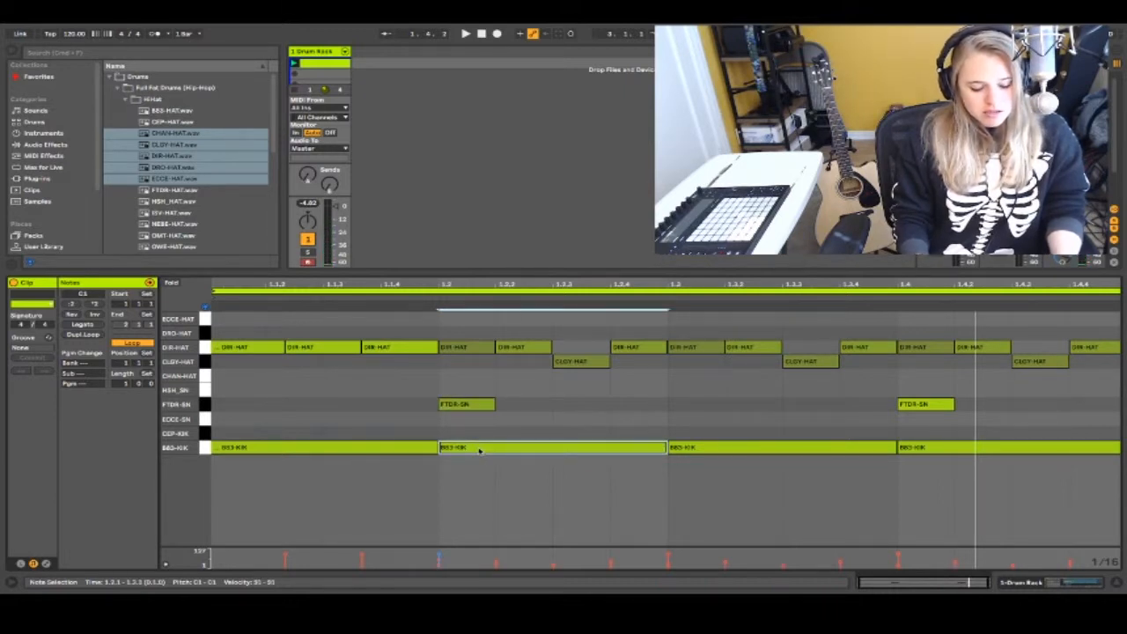
key(Up)
key(Up)
key(Up)
key(Up)
key(Up)
key(Up)
key(Up)
key(Up)
key(Up)
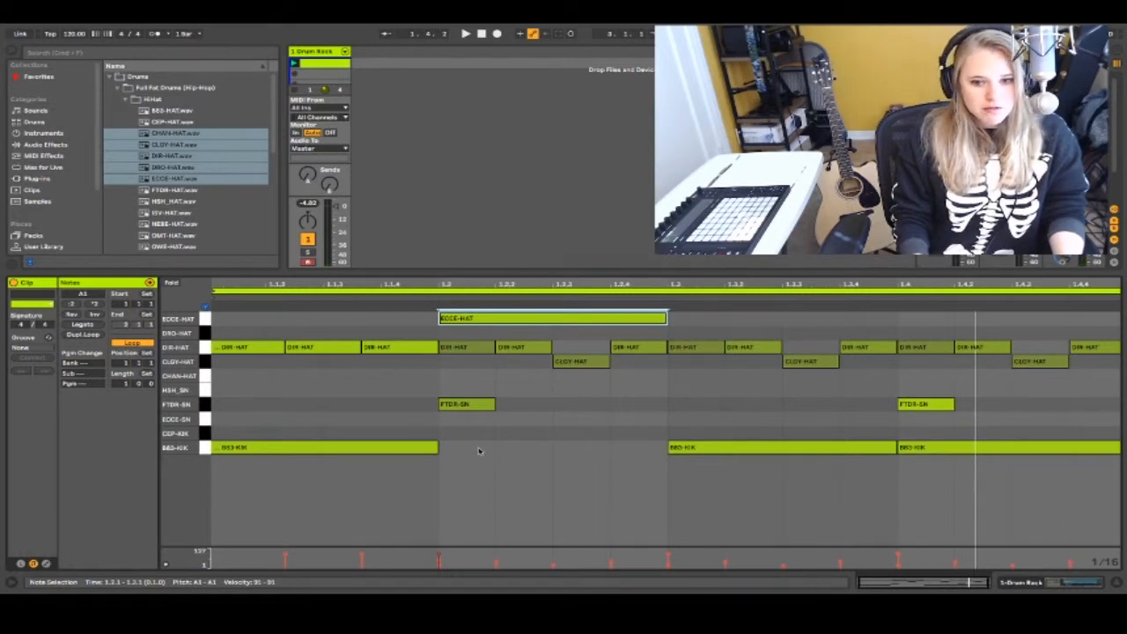
key(ctrl+z)
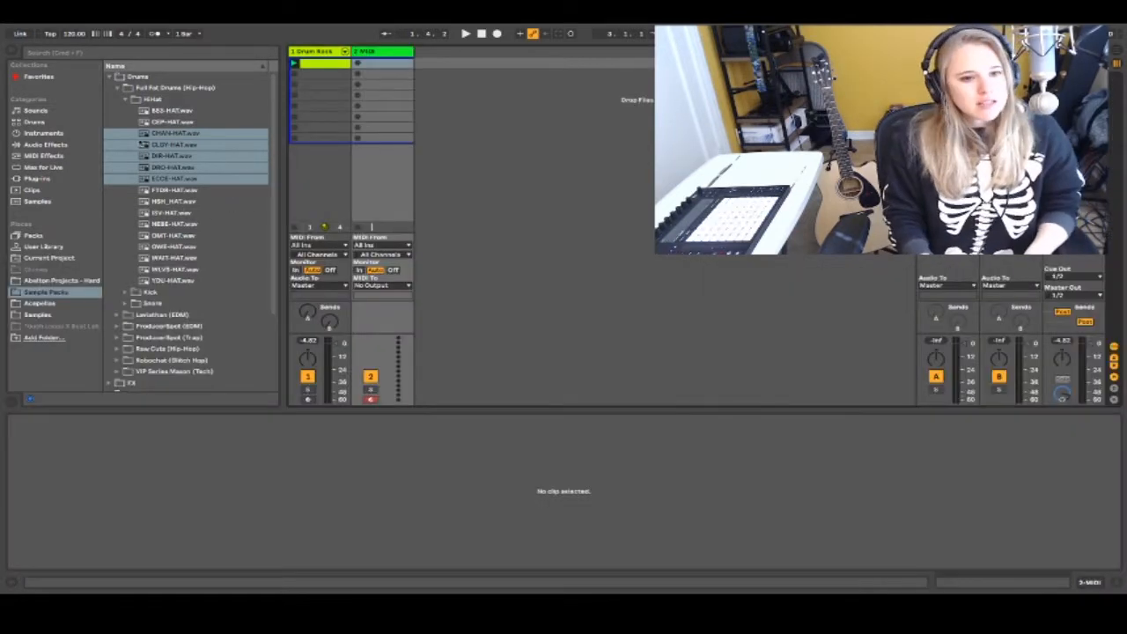
Collapse the Drums sample folders and open the Drum Racks folder of the 64 Pad Lab by Mad Zach pack.
click(128, 100)
click(117, 88)
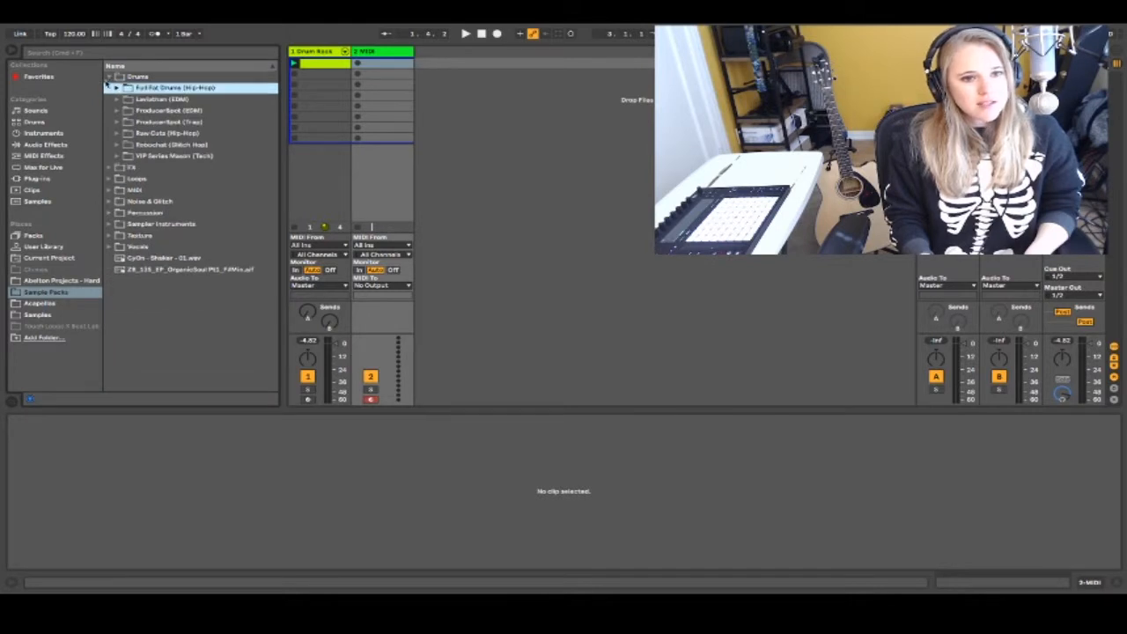
click(108, 78)
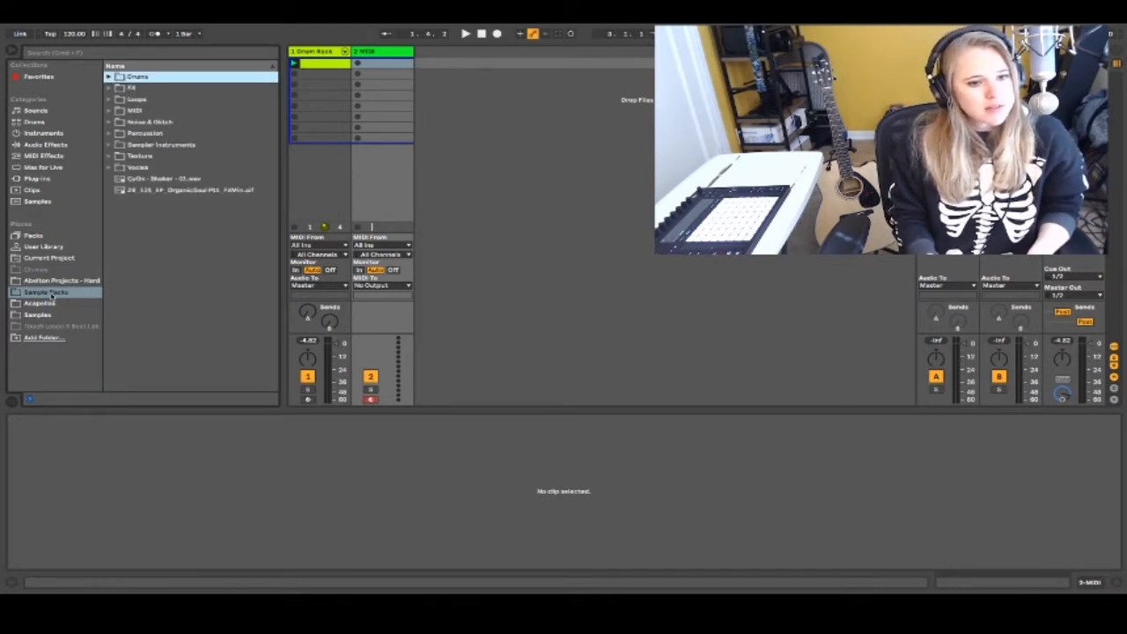
click(33, 236)
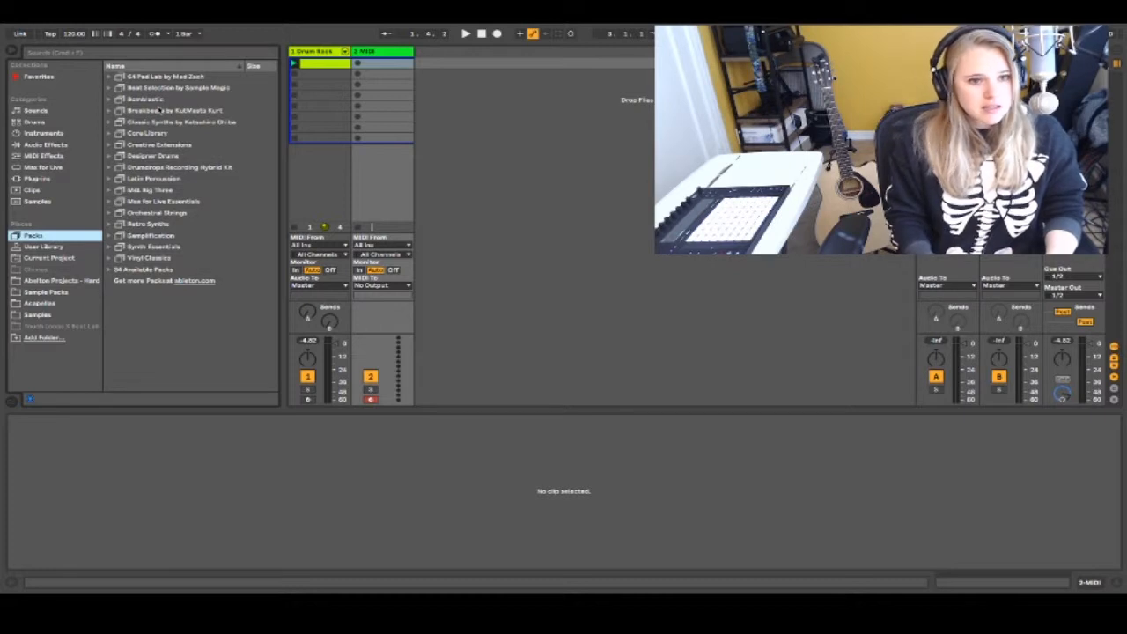
click(108, 78)
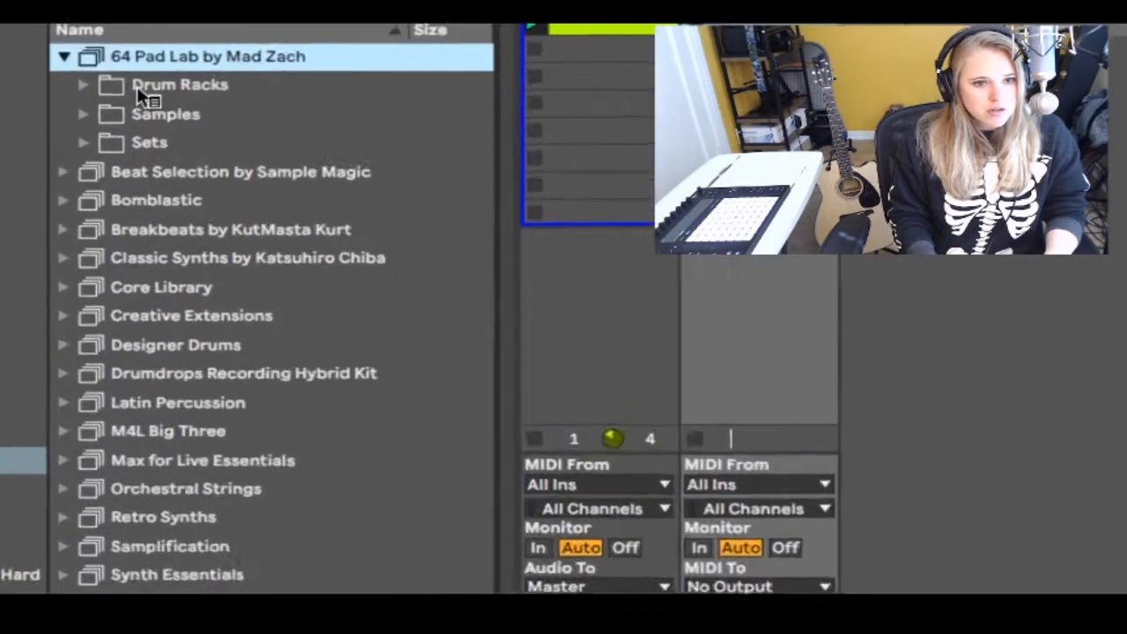
click(118, 88)
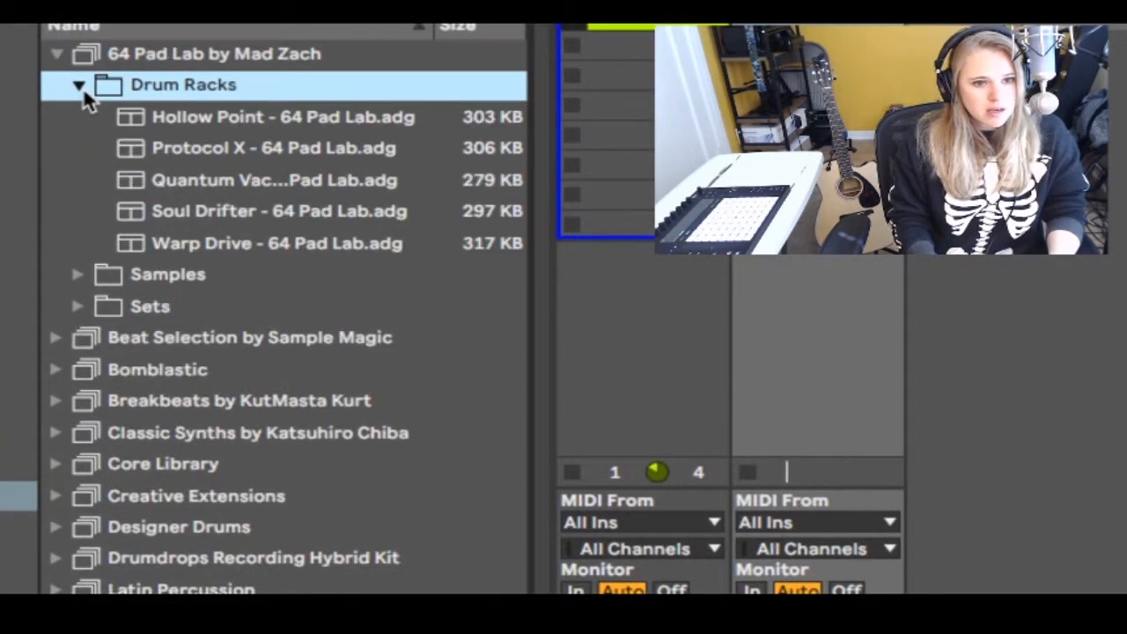
Preview the Hollow Point - 64 Pad Lab drum rack and load it onto the MIDI track.
click(230, 119)
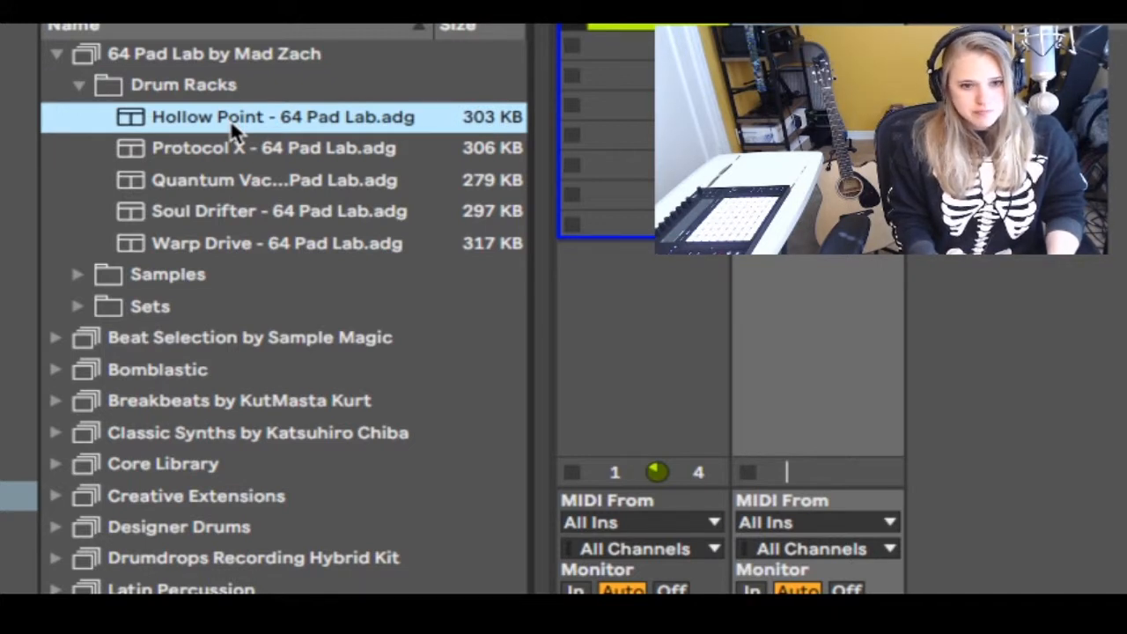
click(262, 145)
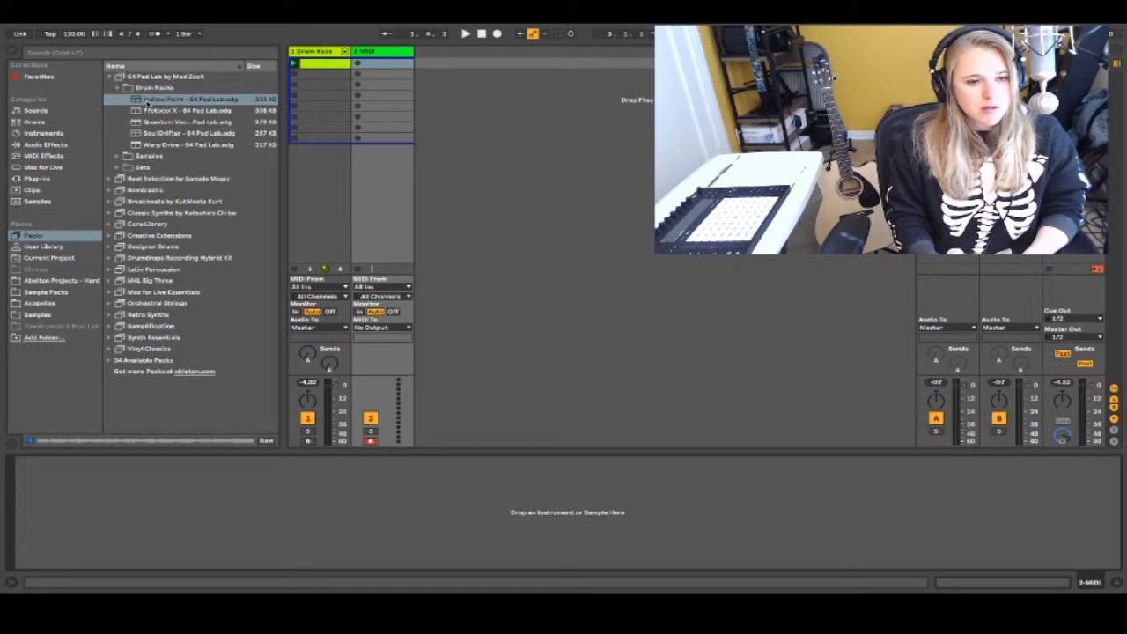
click(181, 100)
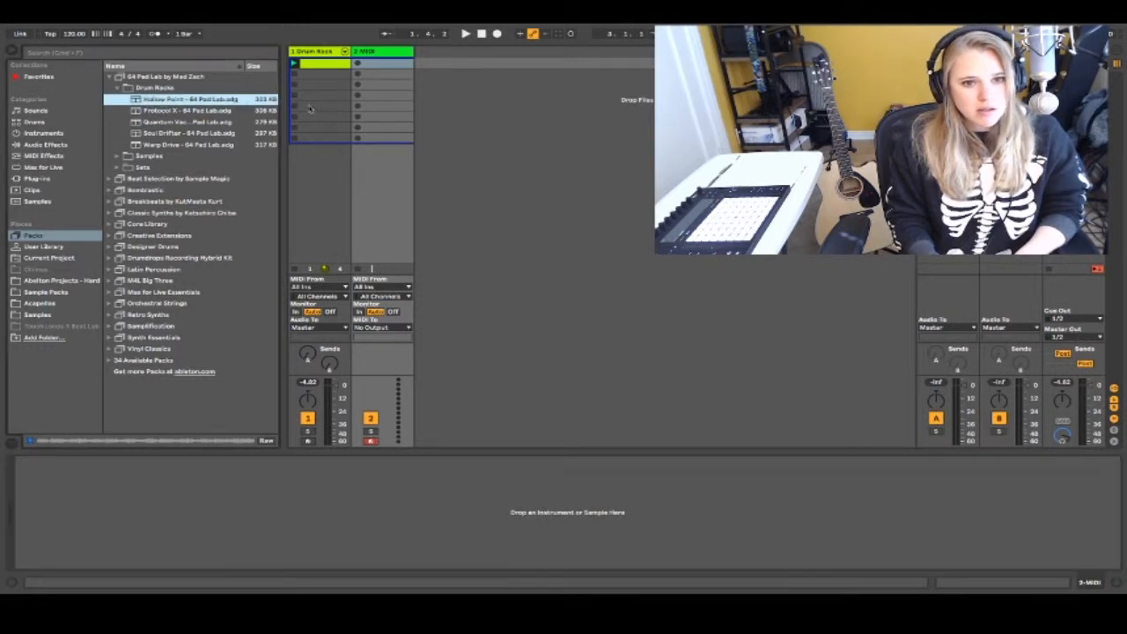
double_click(245, 99)
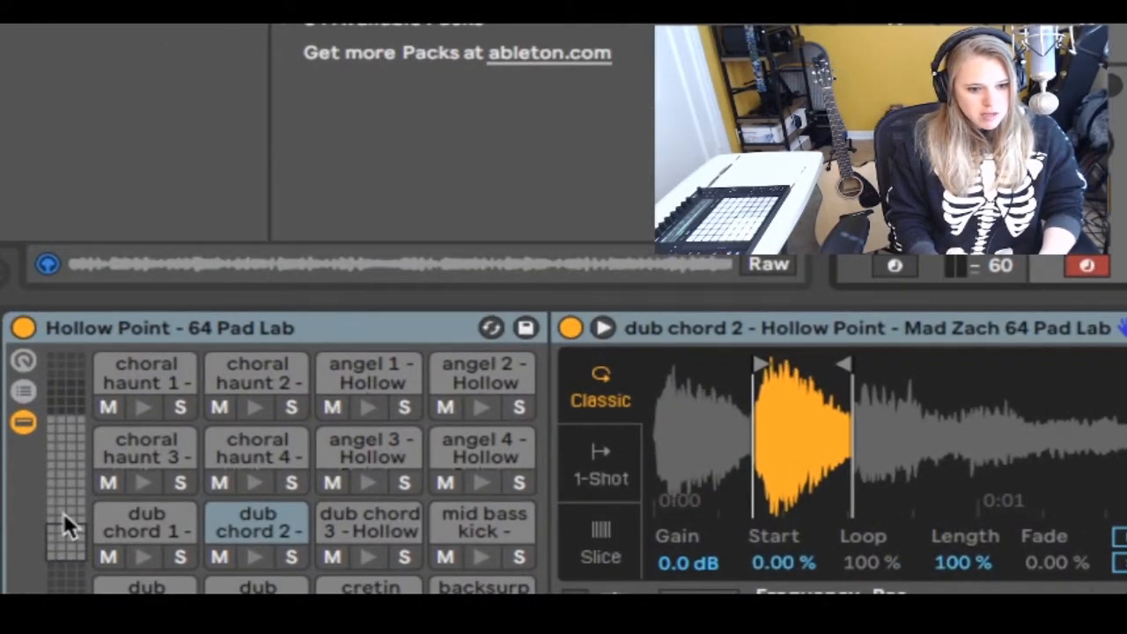
Look through the pad banks of the Hollow Point drum rack to examine the available sounds.
click(63, 509)
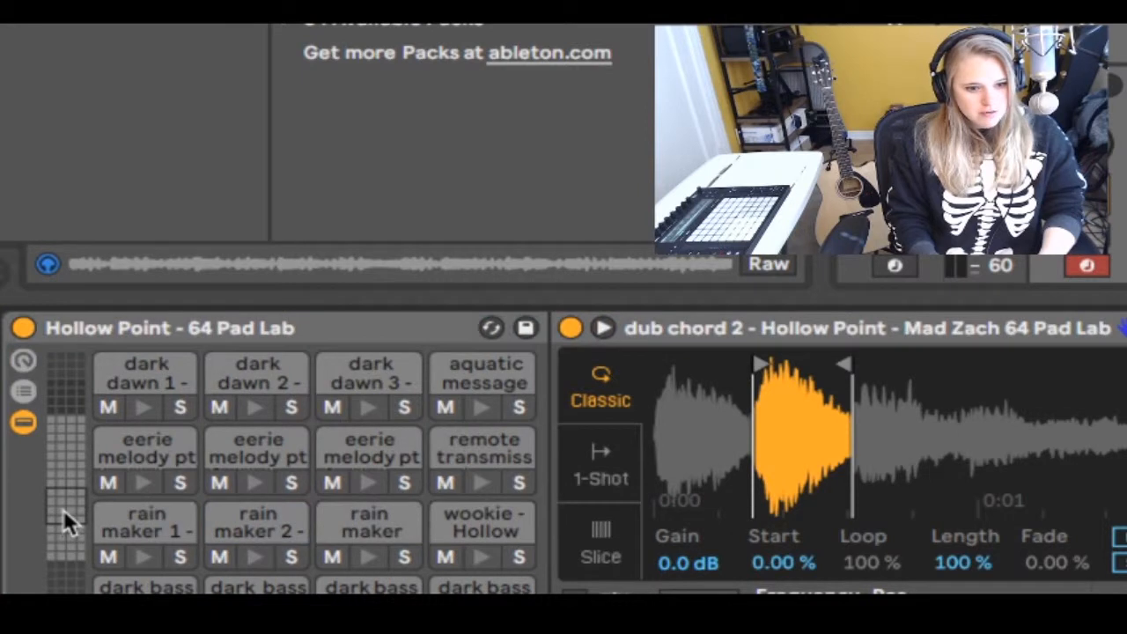
click(63, 477)
click(64, 441)
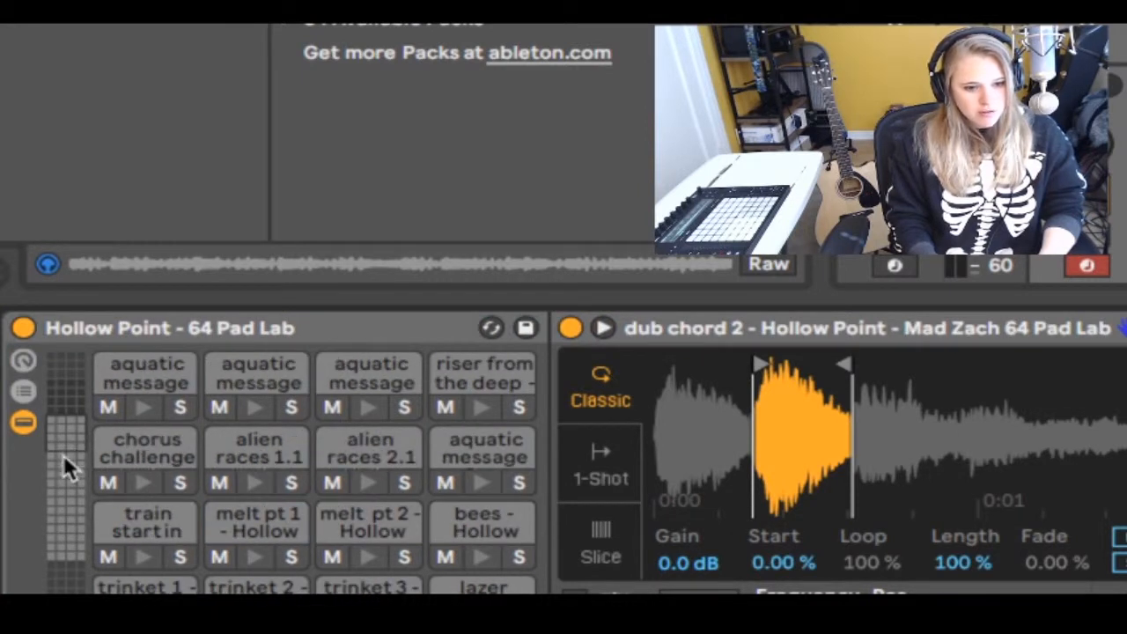
click(72, 528)
click(65, 472)
click(65, 456)
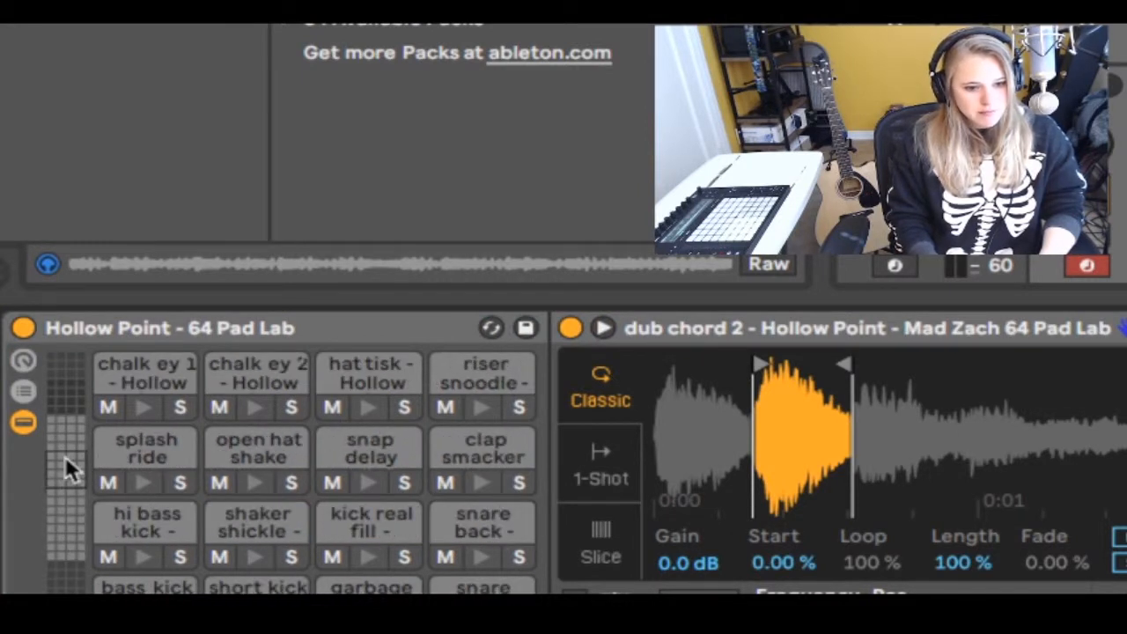
click(64, 440)
click(62, 538)
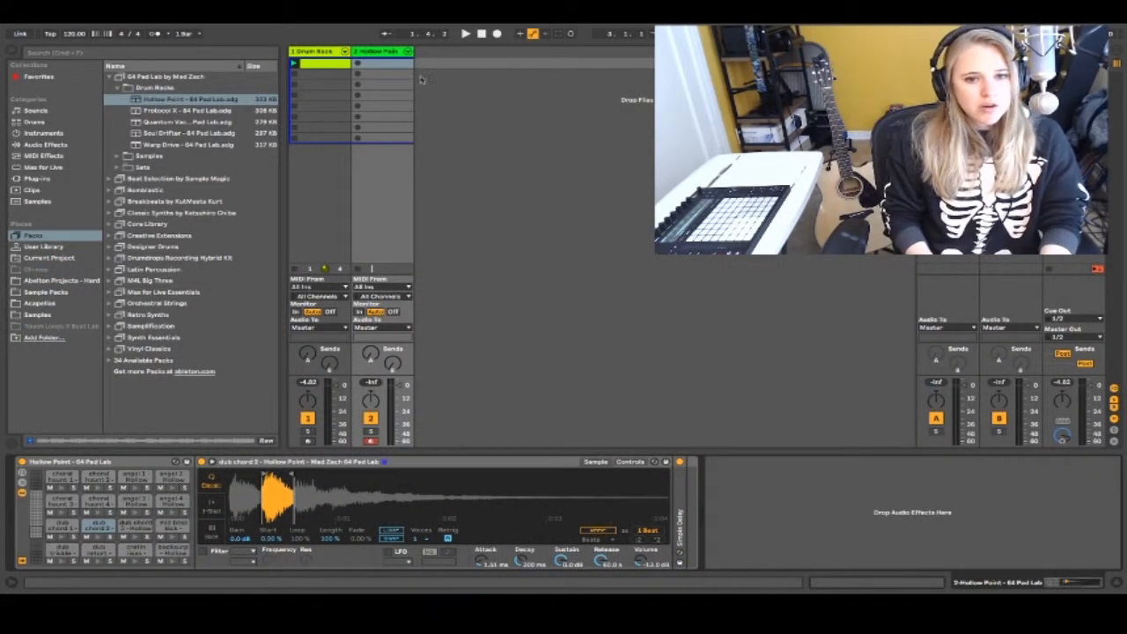
Create a four-bar MIDI clip in the first slot of the Hollow Point track and enlarge the note editor.
double_click(383, 66)
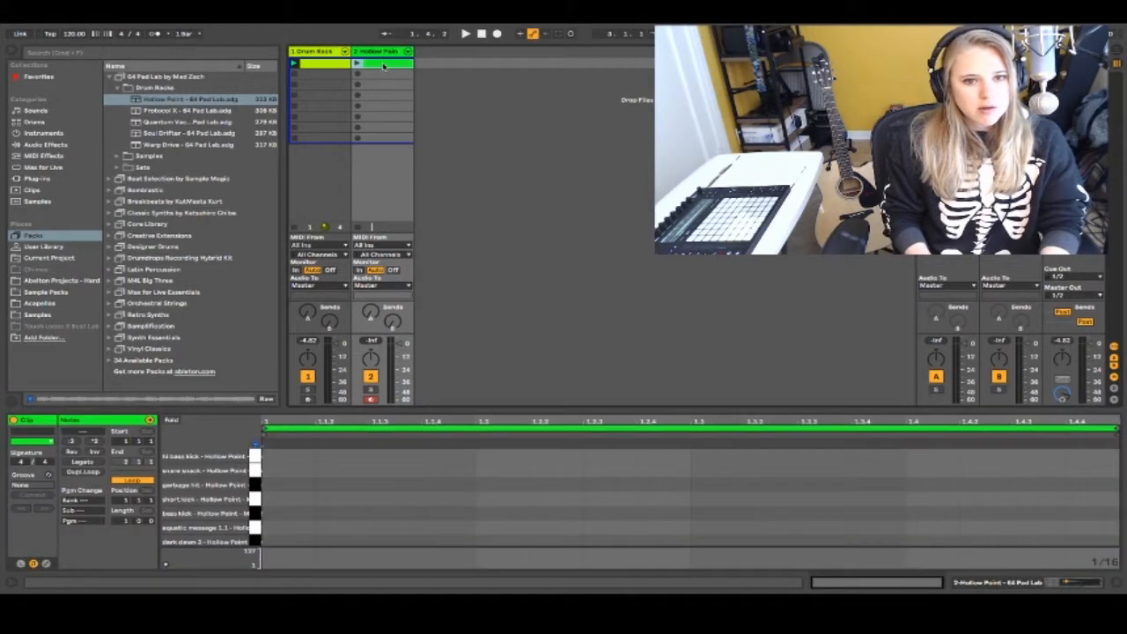
drag(124, 526, 124, 518)
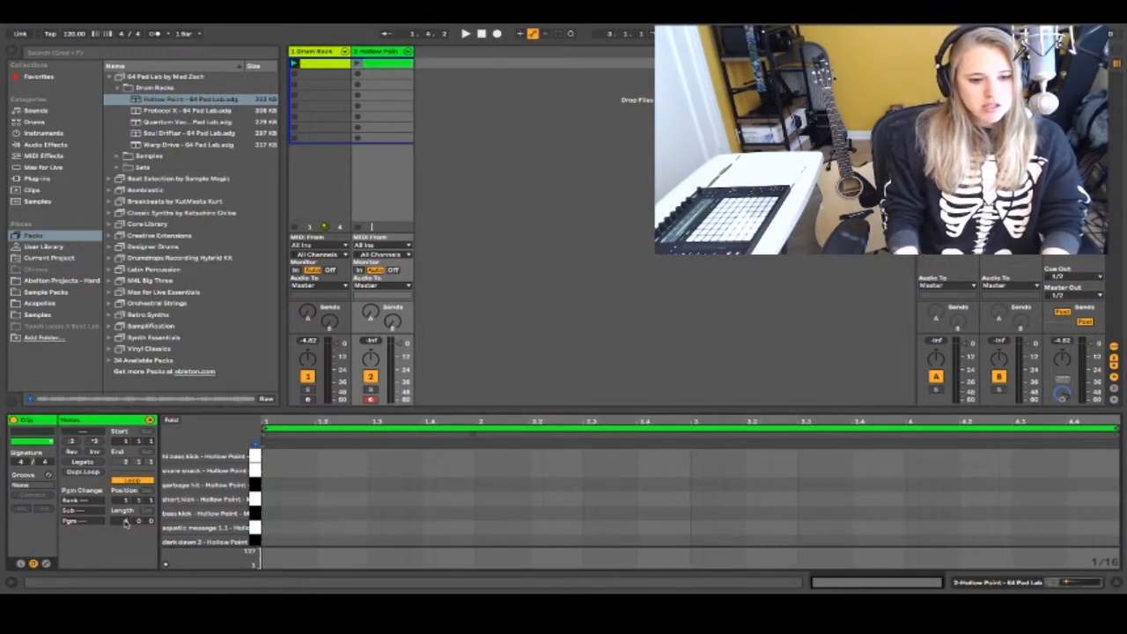
drag(421, 411, 428, 163)
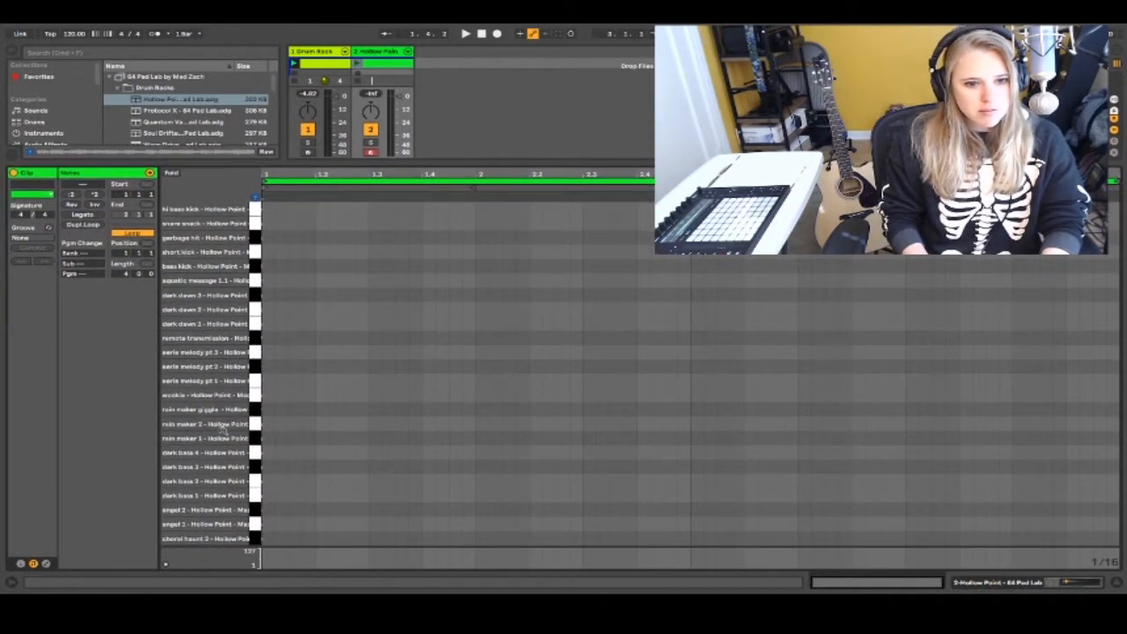
Look through the Hollow Point sound rows in the note editor and audition the eerie melody sounds.
scroll(406, 383, down, 5)
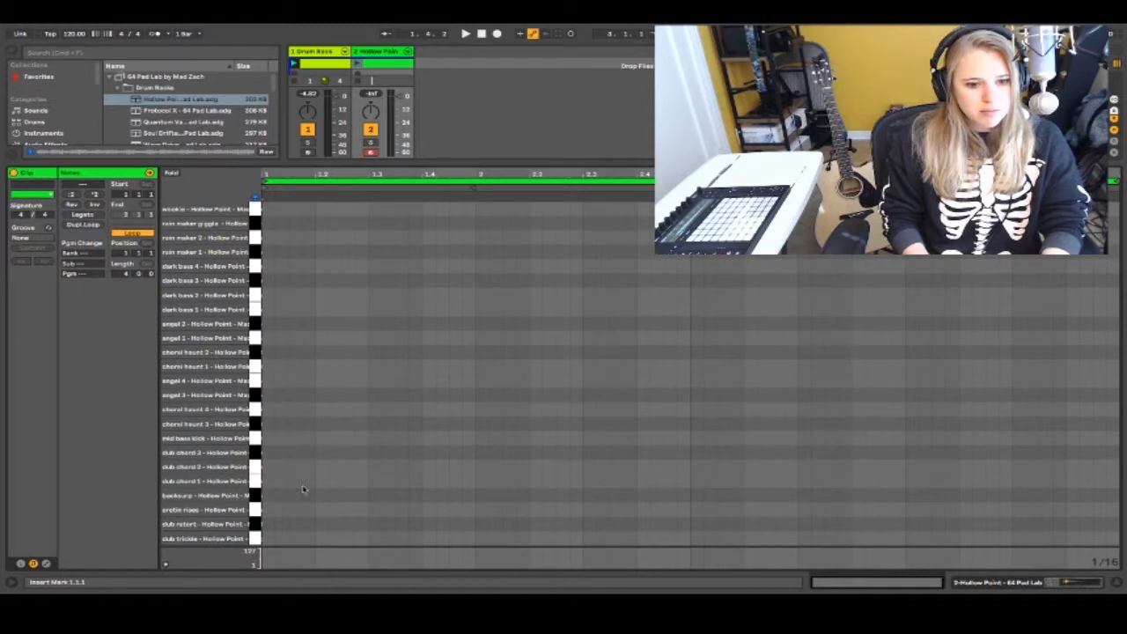
scroll(254, 396, up, 4)
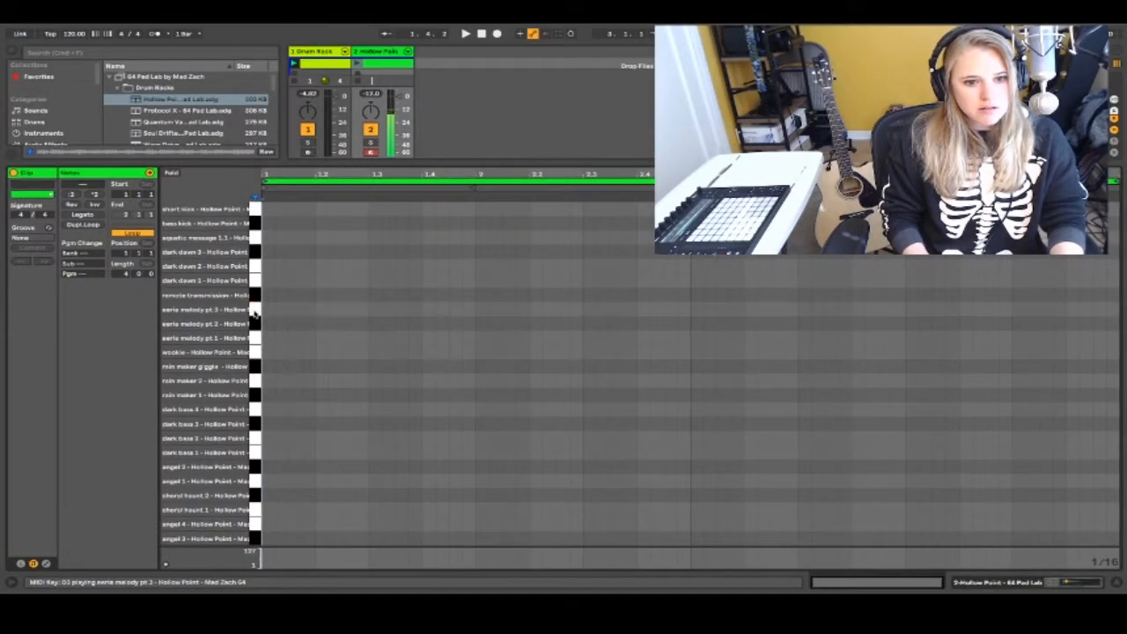
scroll(348, 344, down, 2)
scroll(349, 343, down, 1)
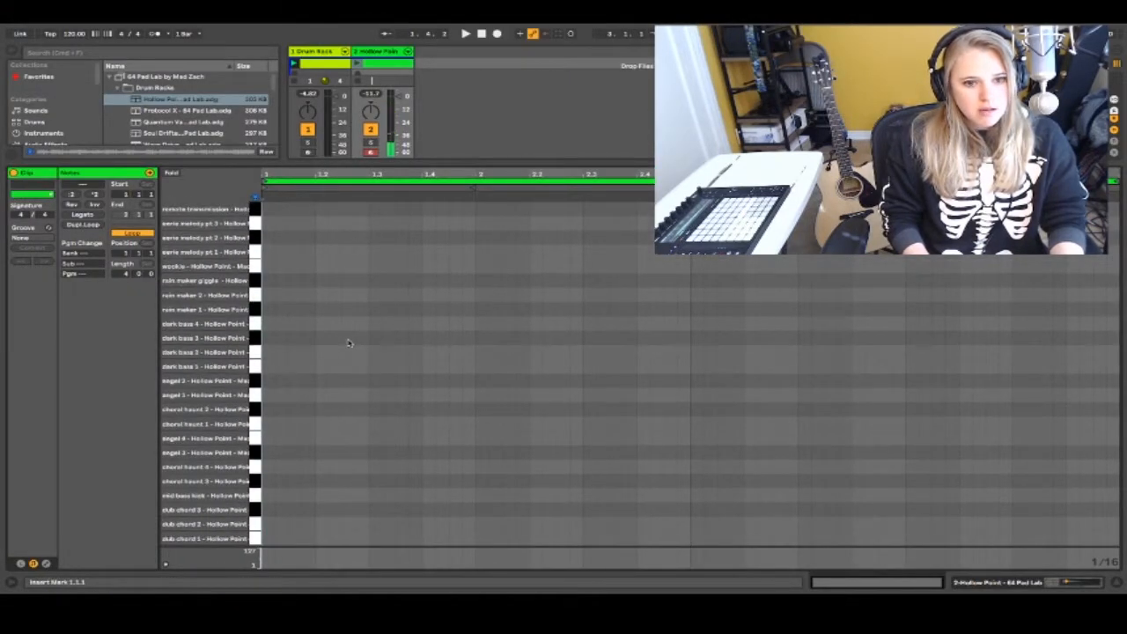
Set the song tempo to 140 BPM.
click(74, 36)
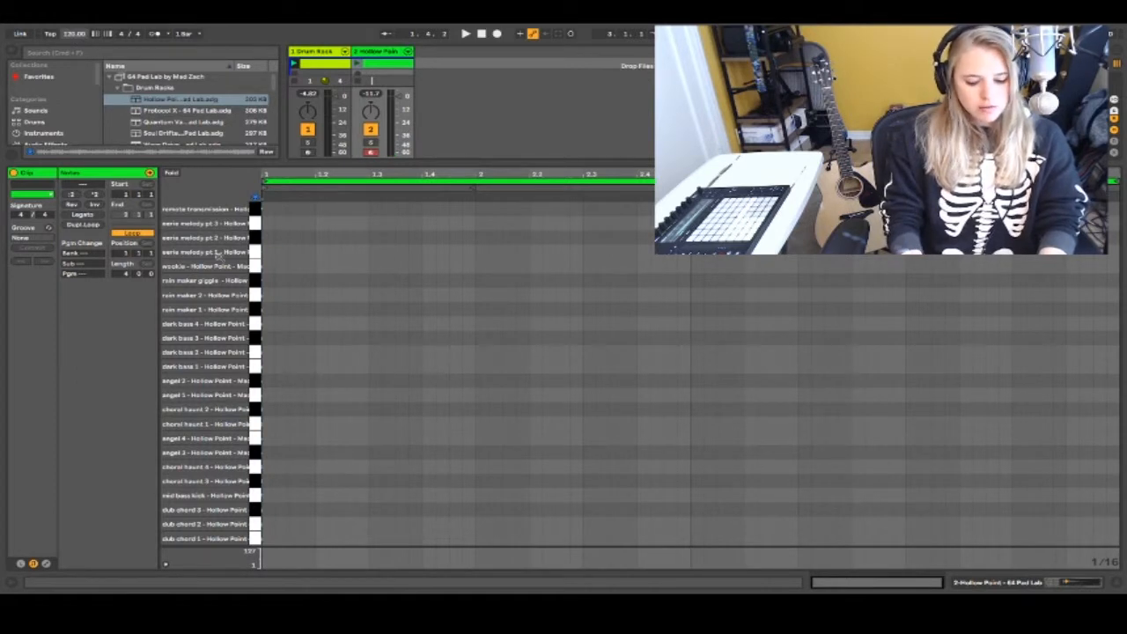
text(140)
key(Return)
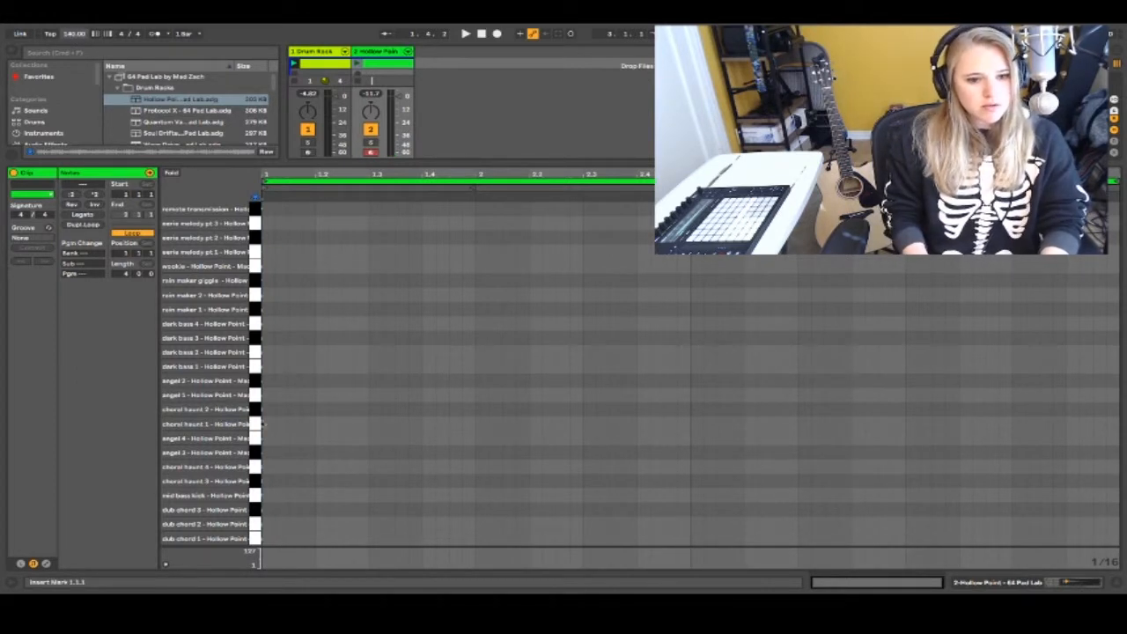
Audition the dark bass 1, dark bass 2, short kick and bass kick sounds from the note editor's piano roll.
click(253, 368)
click(252, 353)
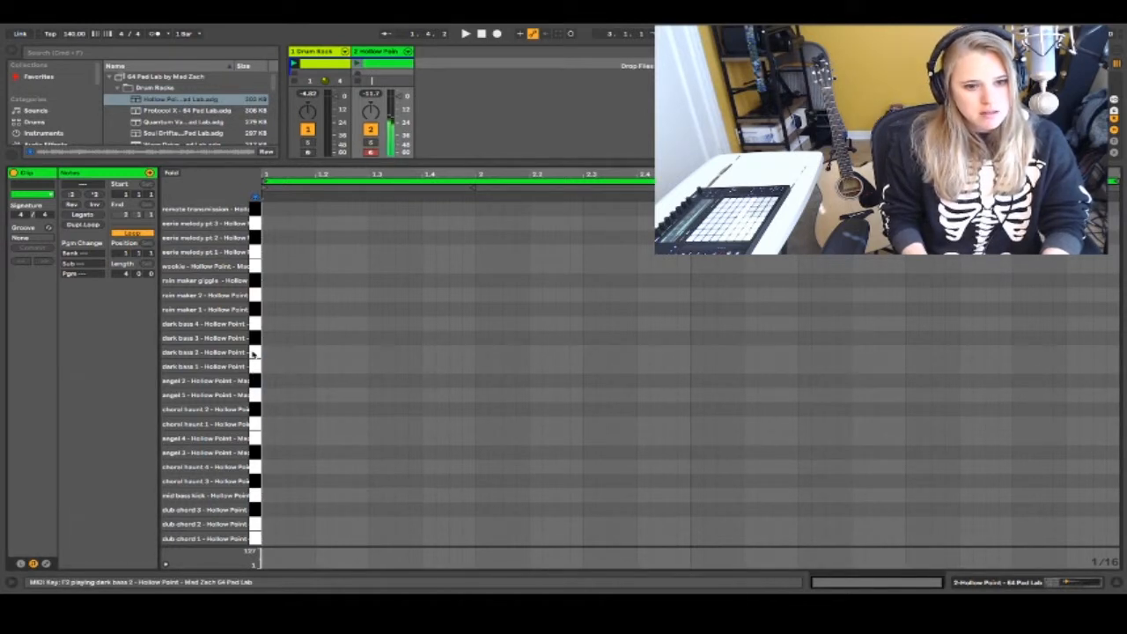
scroll(282, 490, up, 4)
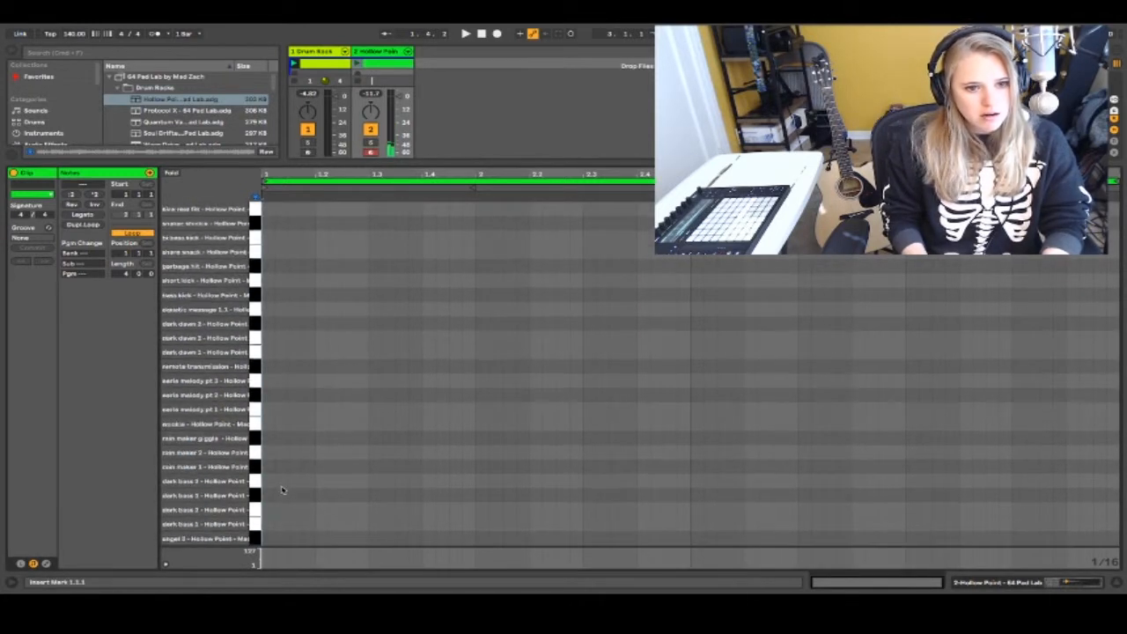
scroll(282, 490, up, 2)
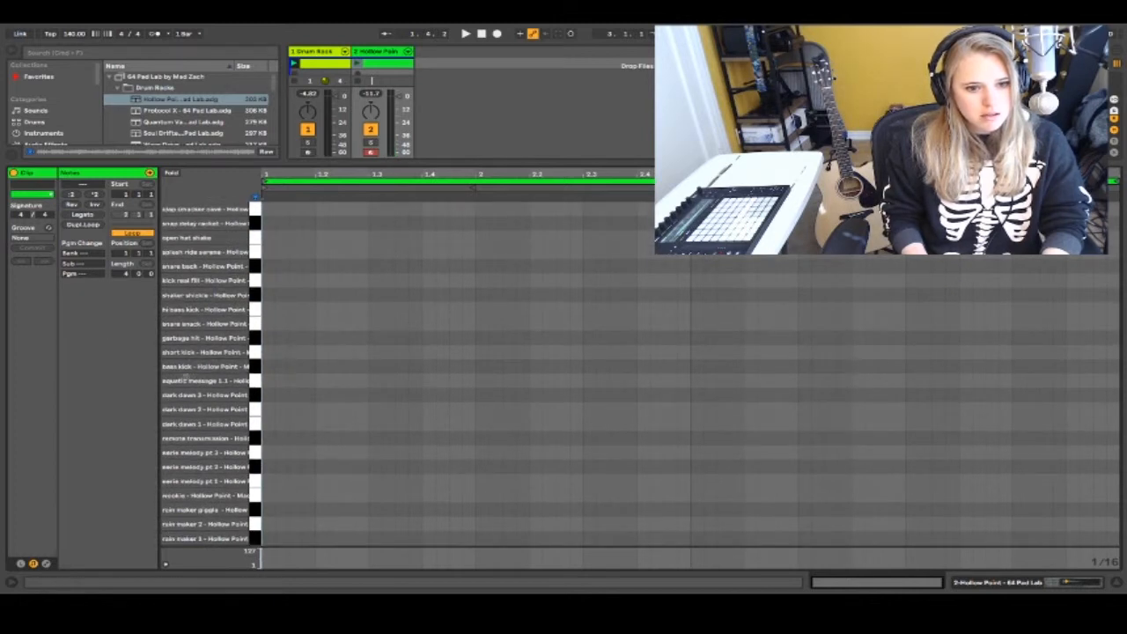
click(252, 352)
click(253, 366)
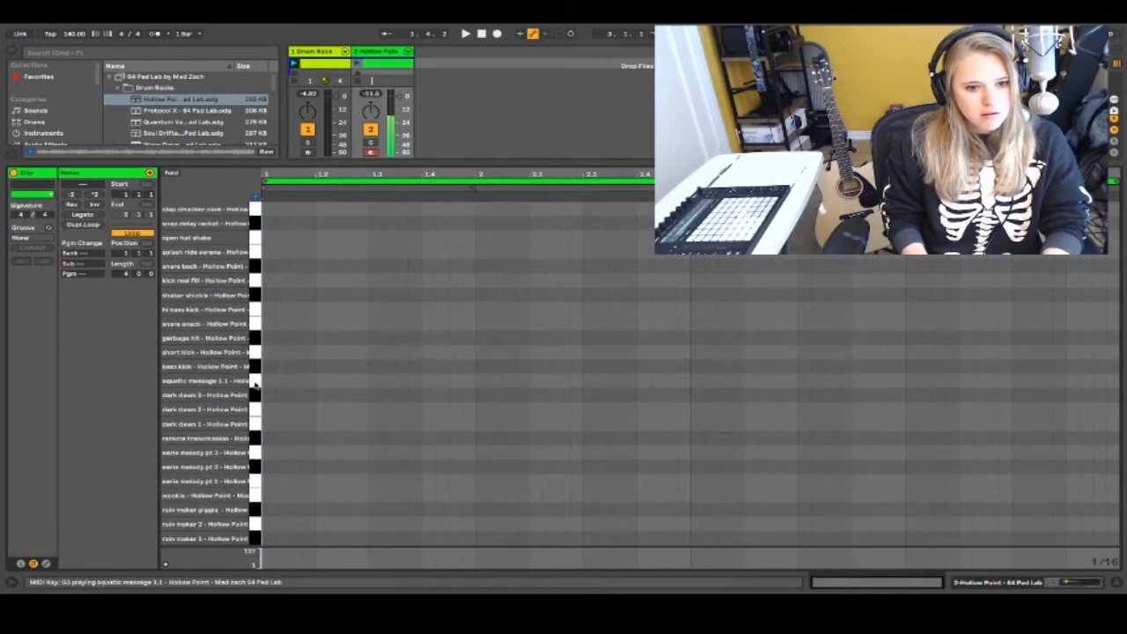
Widen the note grid to 1/4 and place a bass kick note on the first beat of bar 1.
key(super+2)
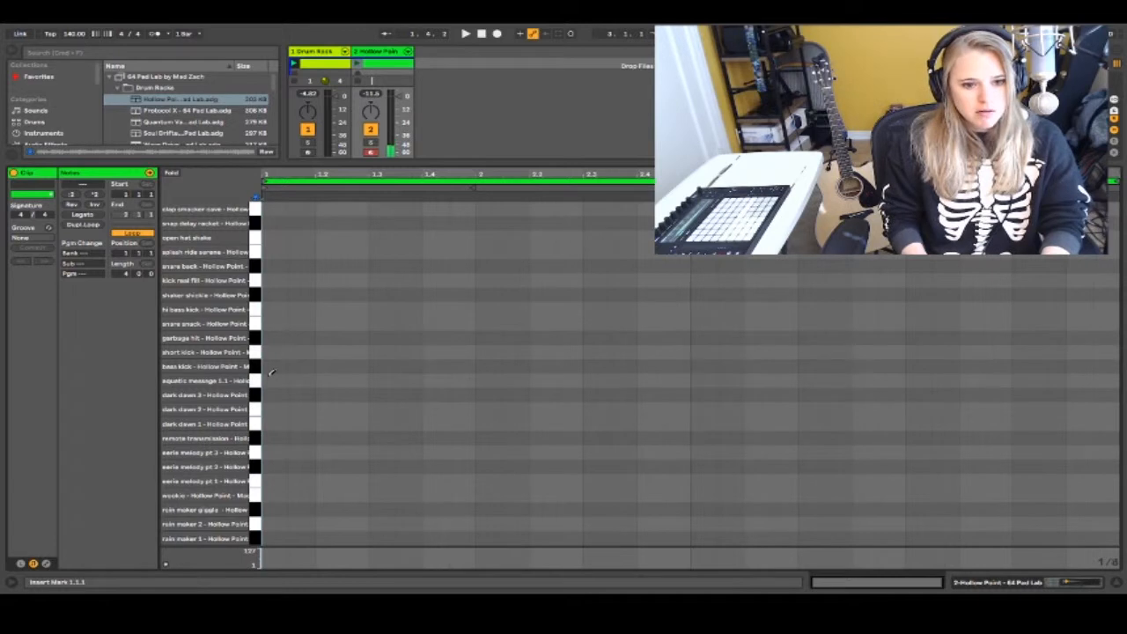
key(super+2)
double_click(278, 366)
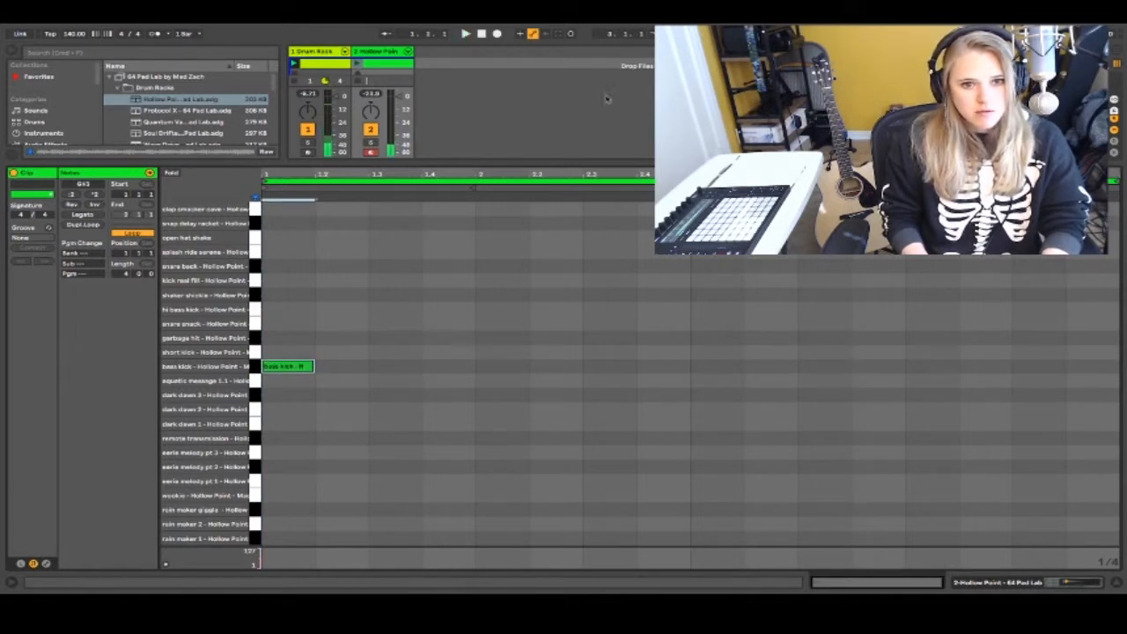
Launch the Hollow Point clip and add garbage hit notes at 1.3 and 2.3 and a bass kick note at 1.4.
click(356, 63)
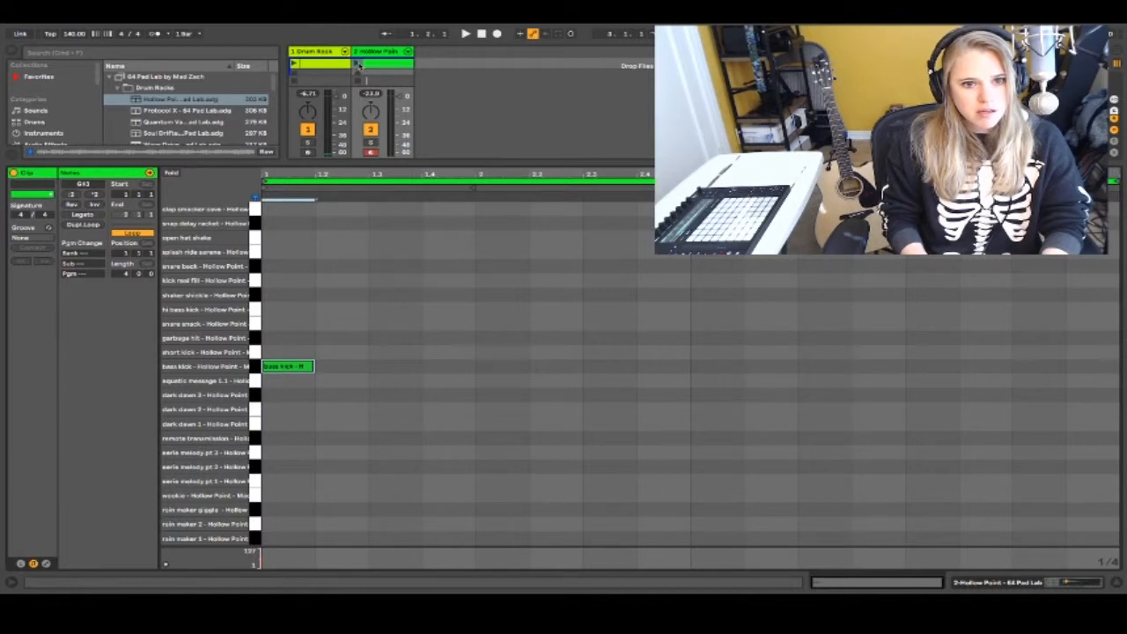
double_click(388, 352)
drag(388, 351, 389, 341)
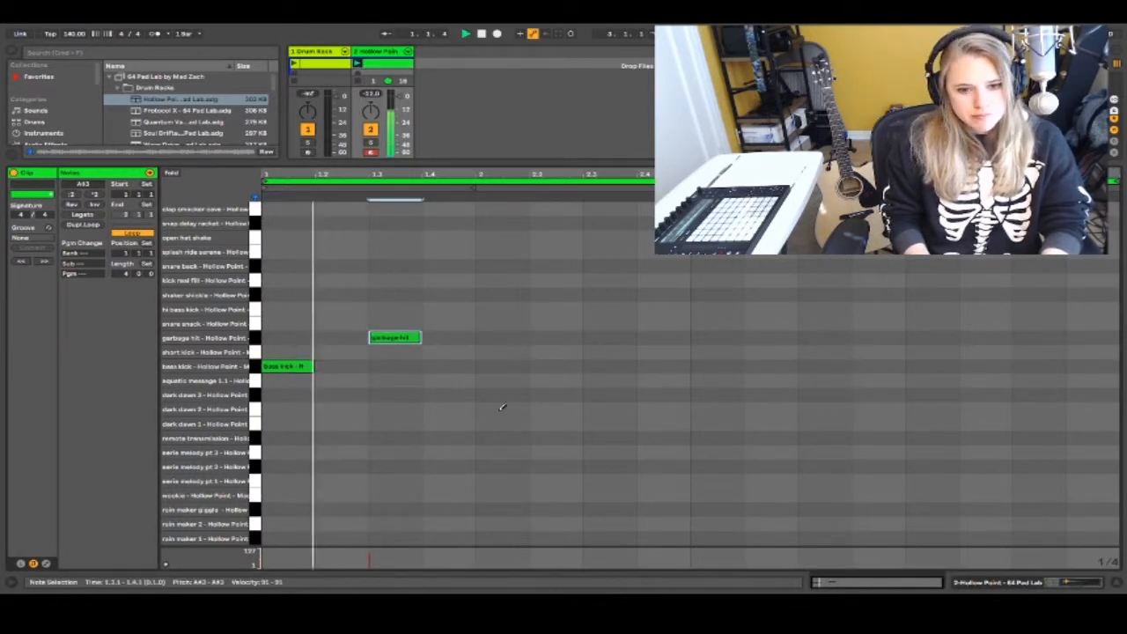
double_click(448, 367)
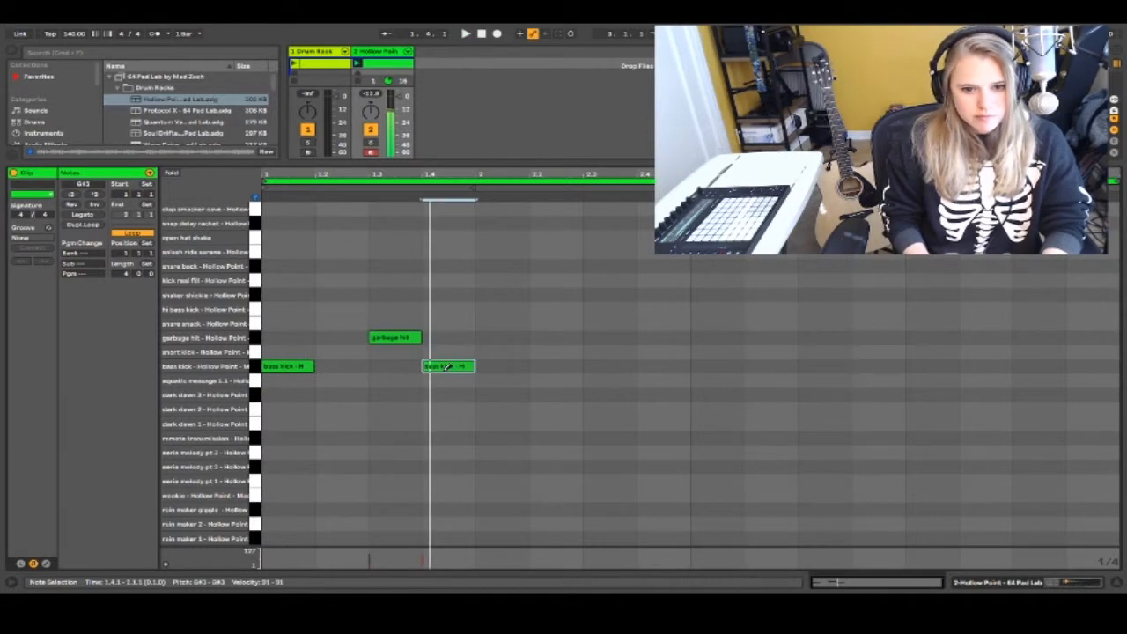
double_click(590, 334)
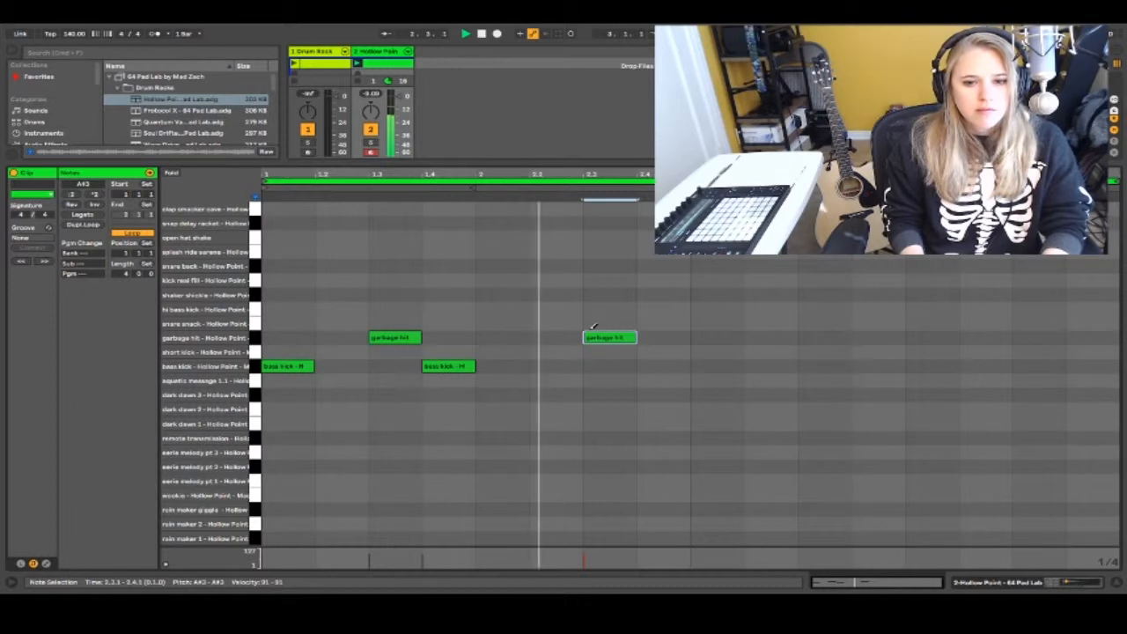
Select all notes in bars 1 and 2 and duplicate them into bars 3 and 4.
click(292, 323)
drag(268, 317, 693, 458)
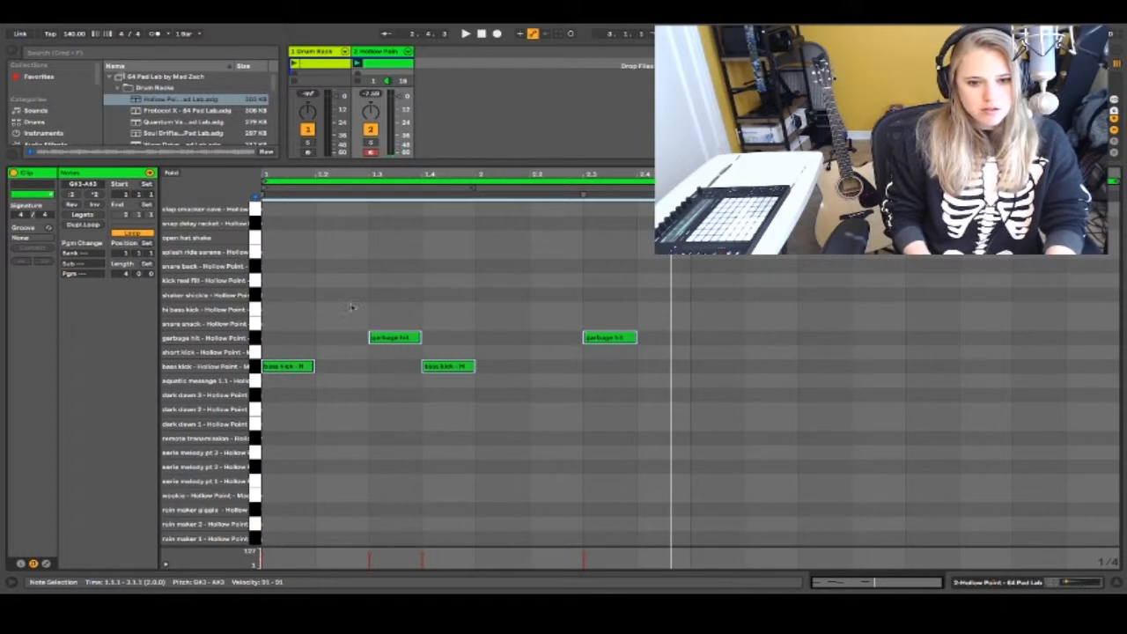
key(ctrl+d)
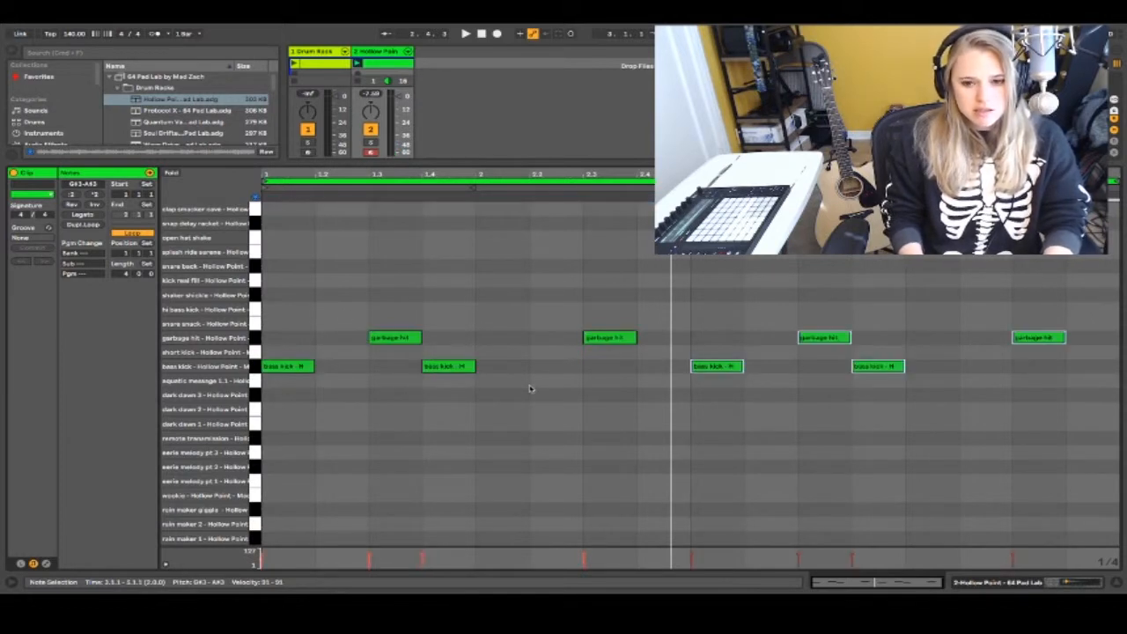
click(361, 294)
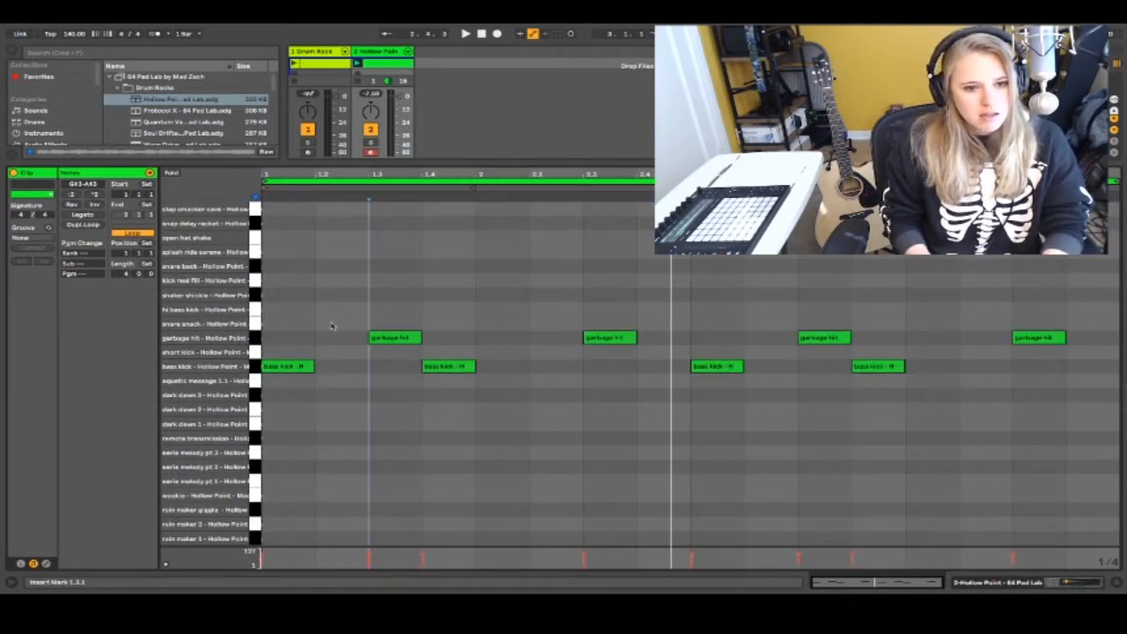
Play the clip and move the garbage hit note at 2.3 up five rows to snare back.
scroll(331, 325, up, 5)
click(253, 346)
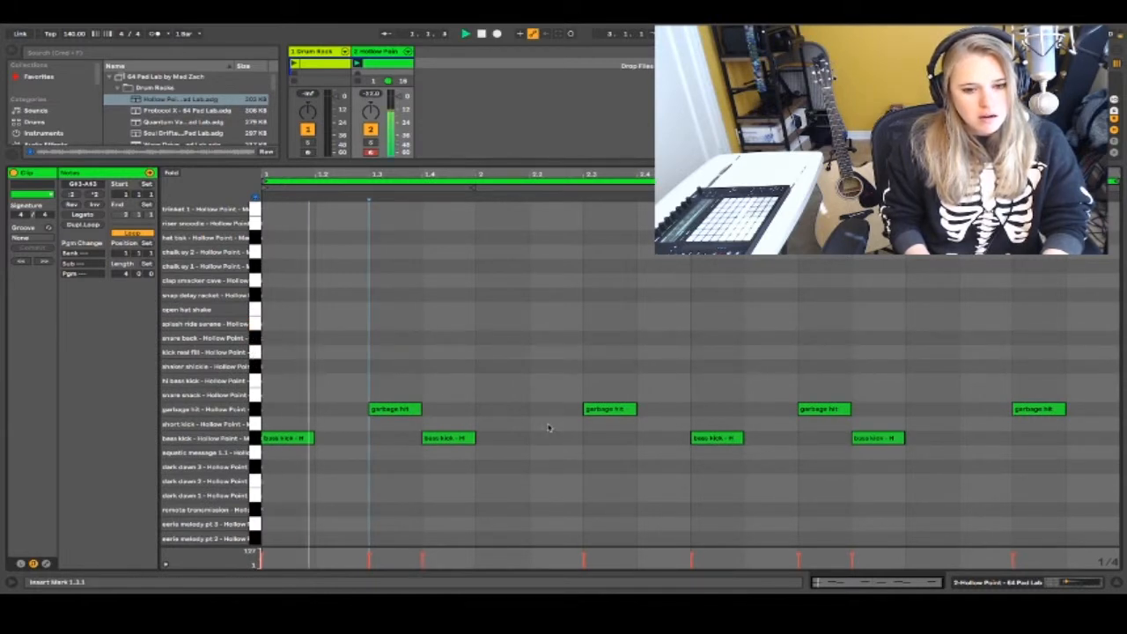
click(602, 411)
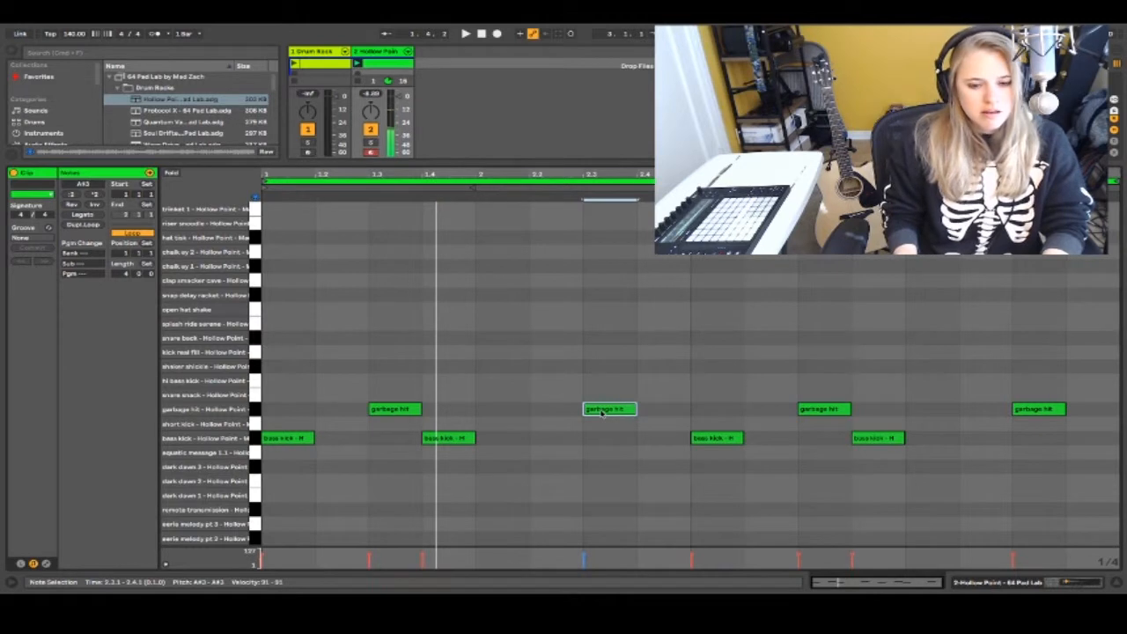
key(Up)
key(Up)
key(Up)
key(Up)
key(Up)
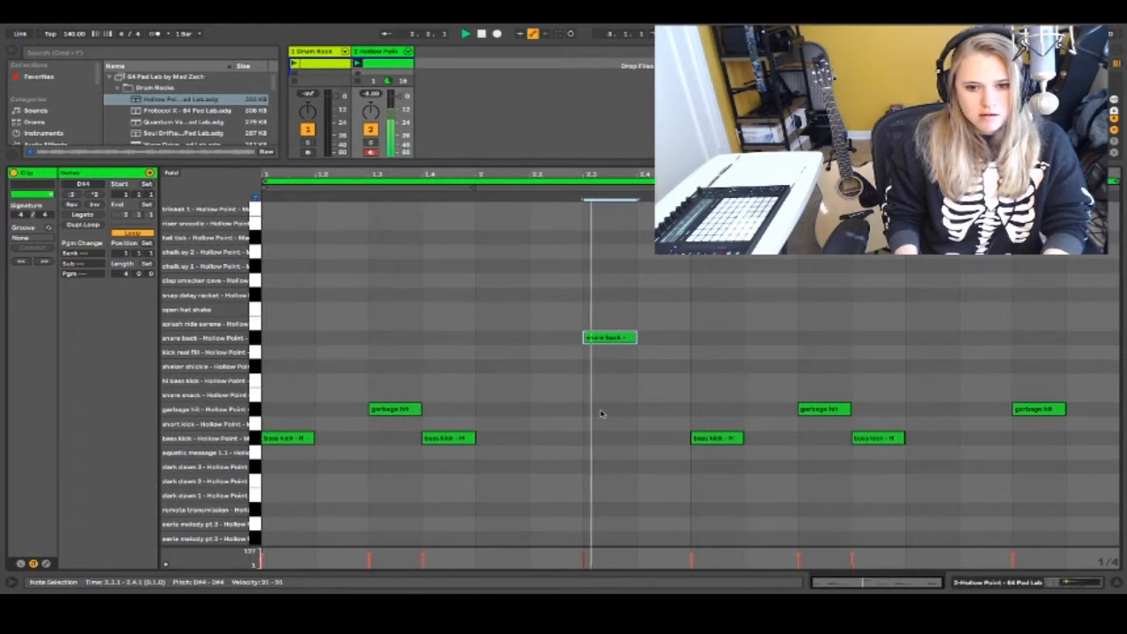
Move the garbage hit note at 4.3 to the snare back row, trying the lower rows along the way.
click(1043, 411)
drag(1043, 410, 1047, 345)
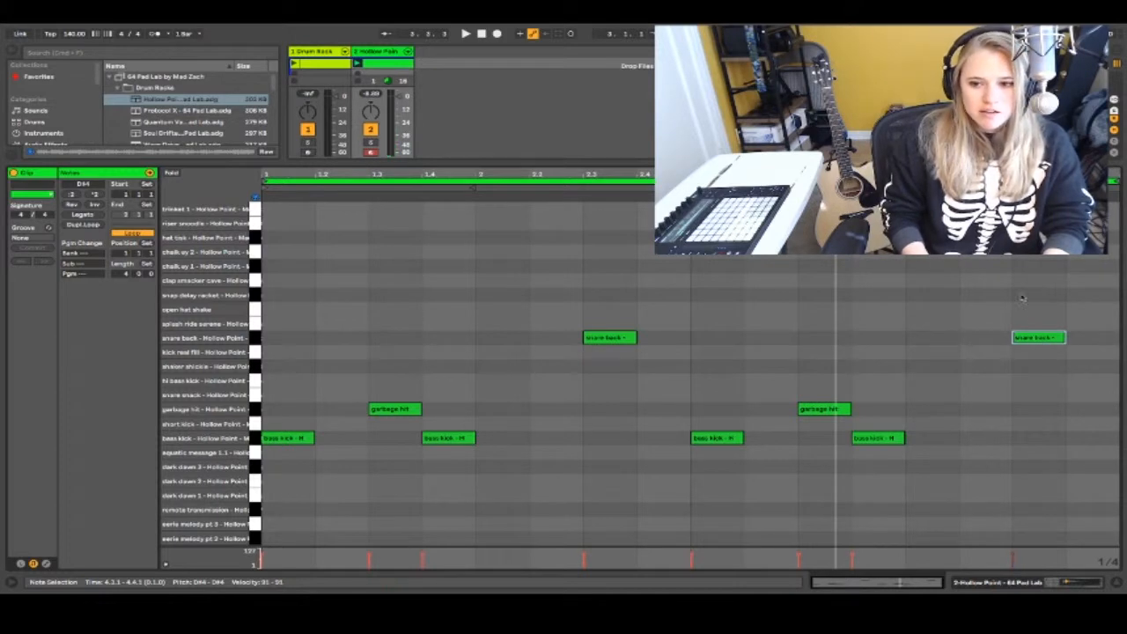
drag(1044, 344, 1041, 401)
drag(1046, 356, 1044, 343)
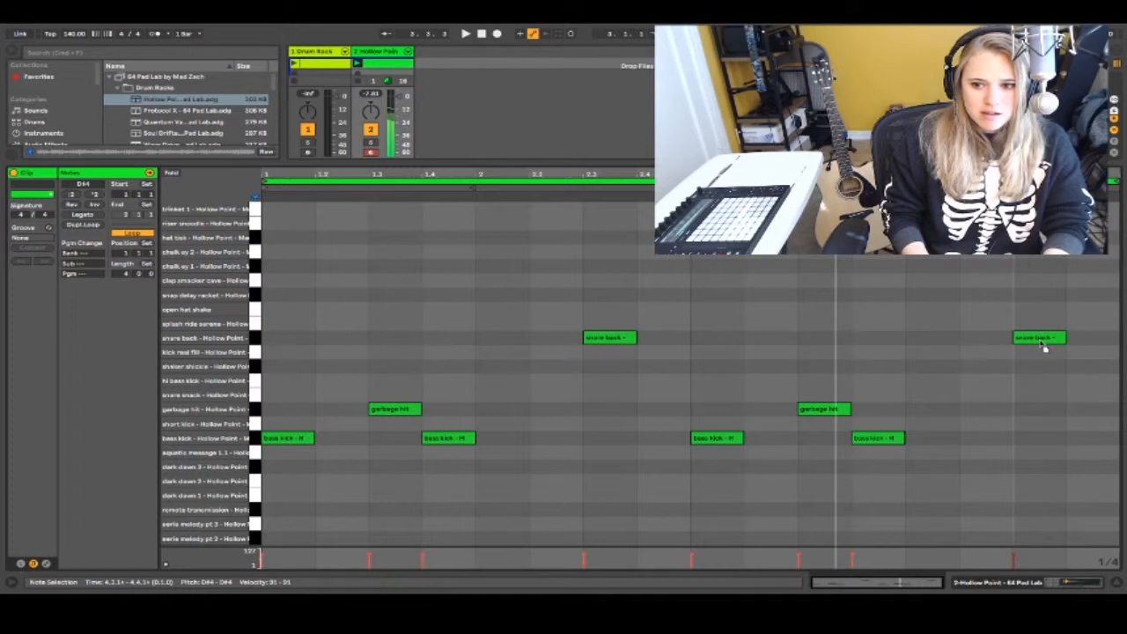
Audition the sounds from clap smacker up to trinket 2, play the clip, and add a trinket 1 note at 2.3.
scroll(429, 319, up, 2)
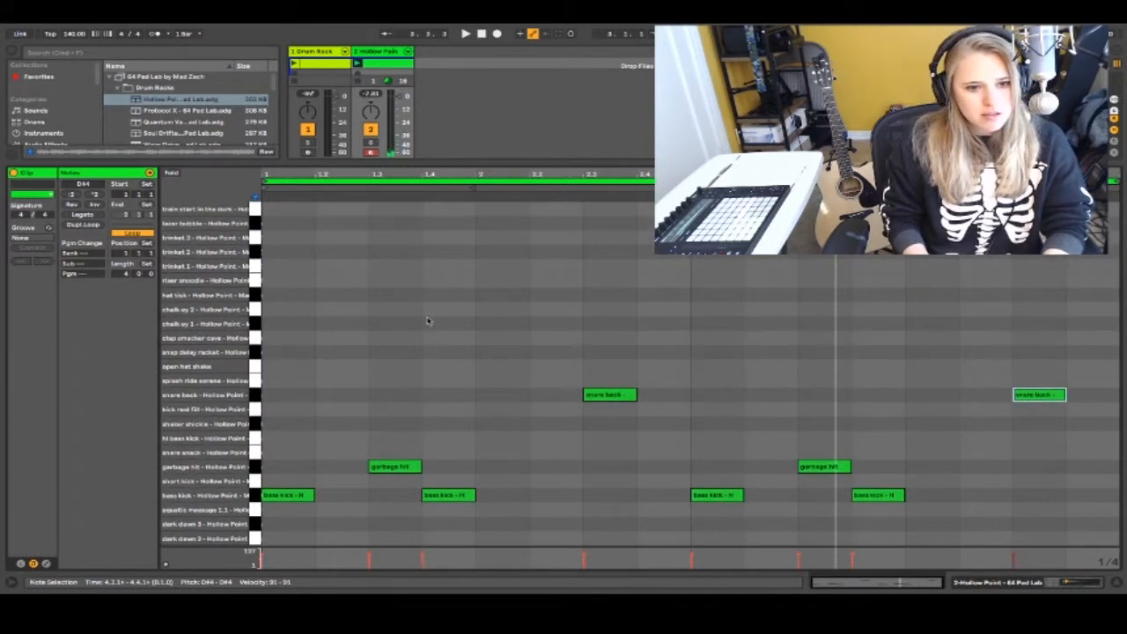
click(254, 340)
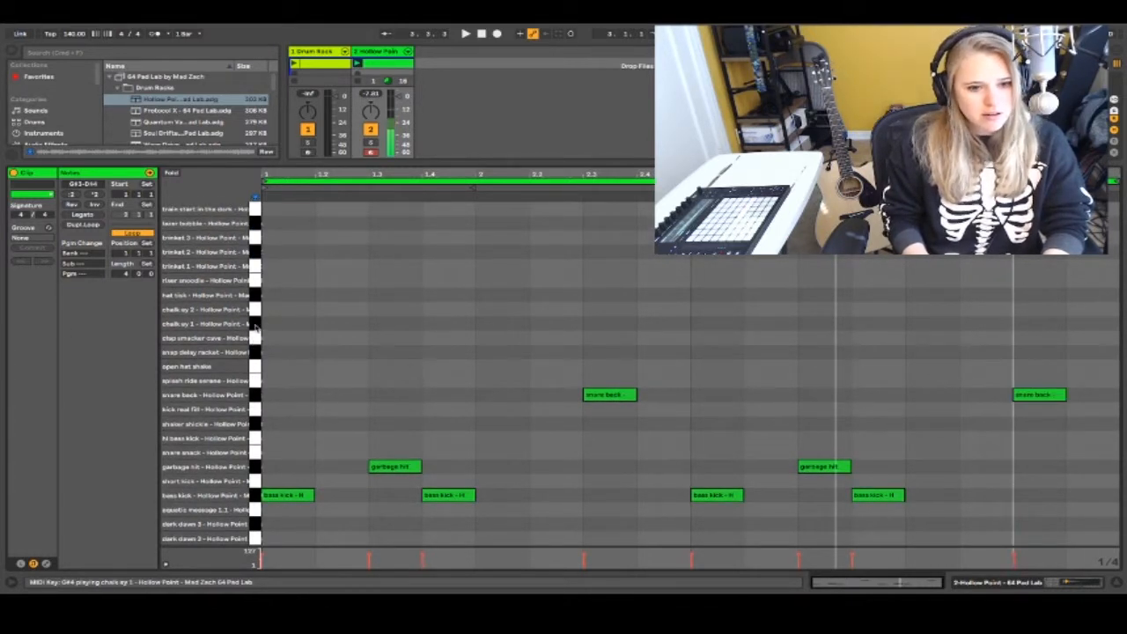
drag(255, 340, 254, 253)
key(space)
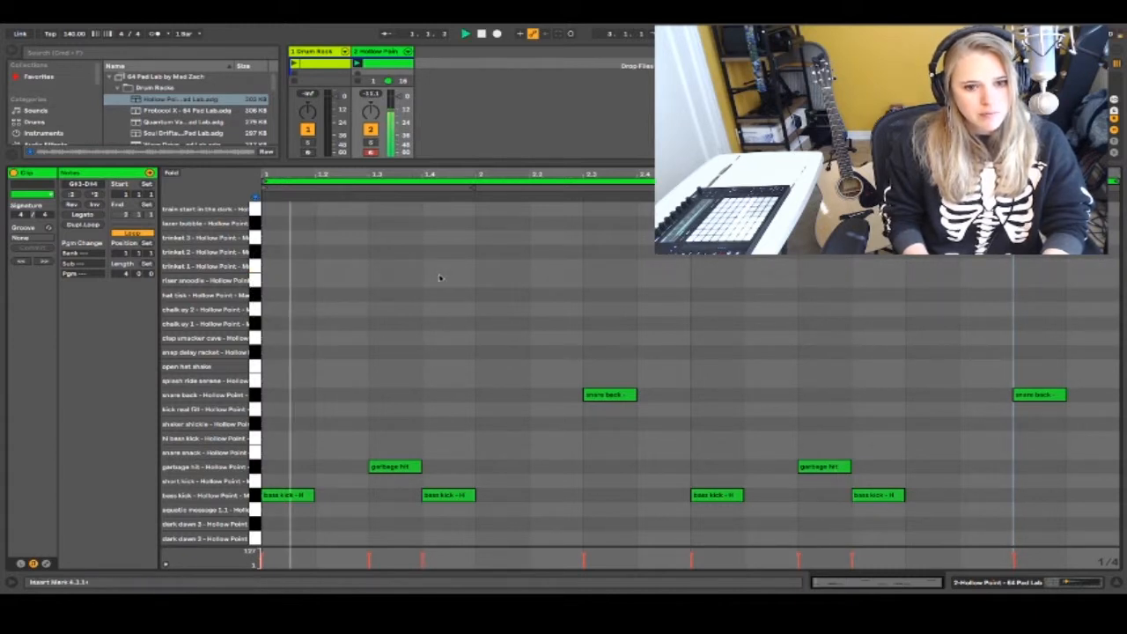
drag(607, 279, 610, 267)
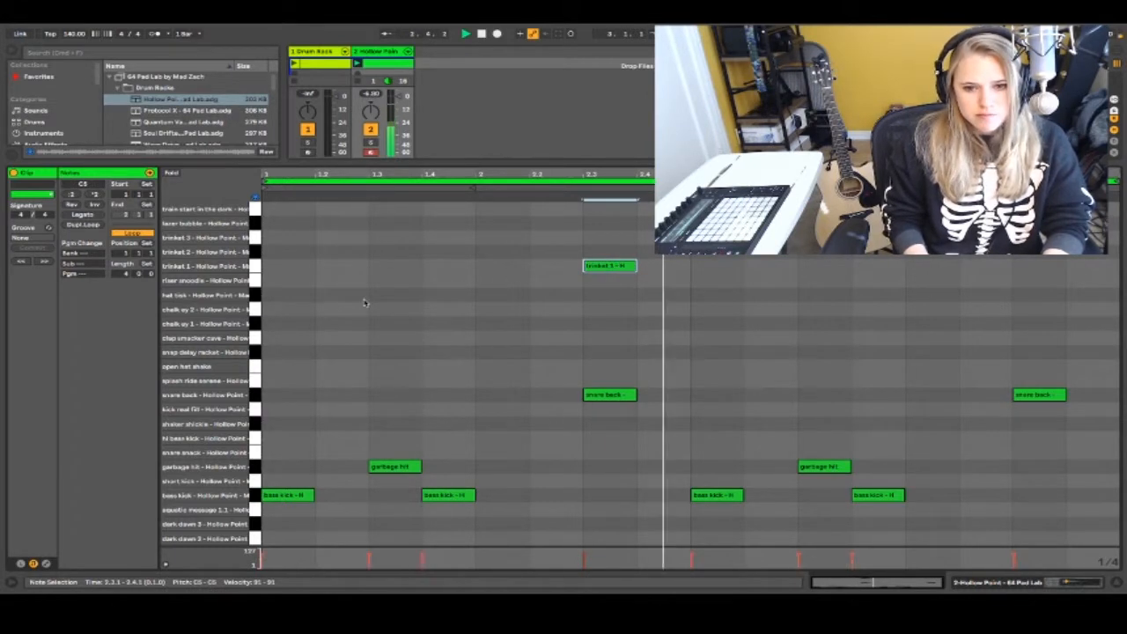
scroll(364, 304, up, 4)
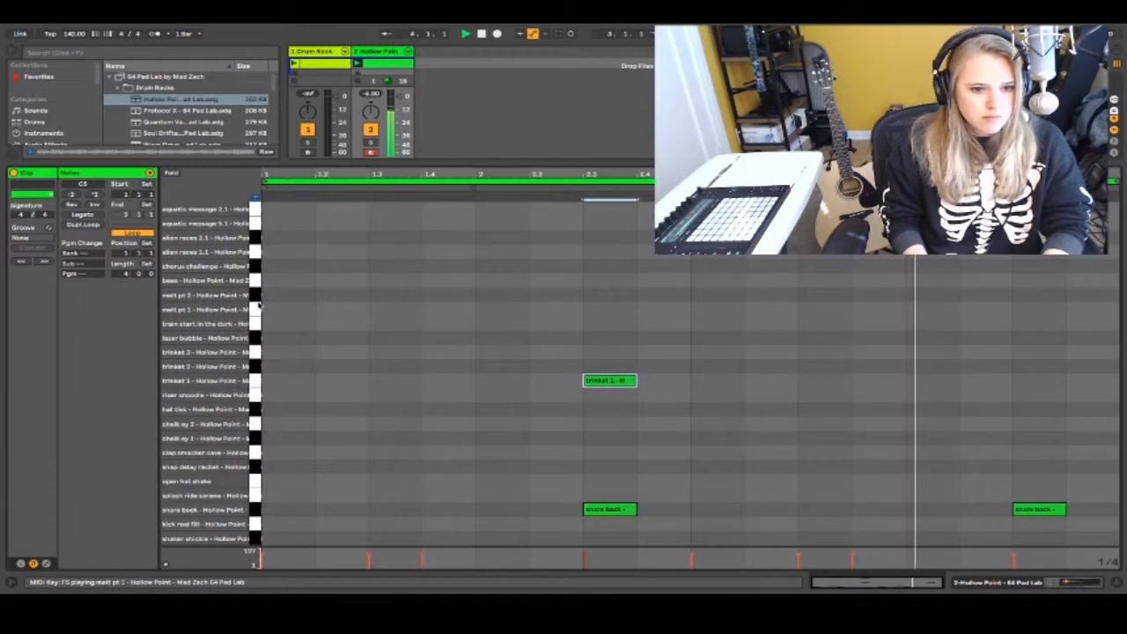
Audition the sounds from alien races up to aquatic message 3.1 and play the clip.
click(255, 252)
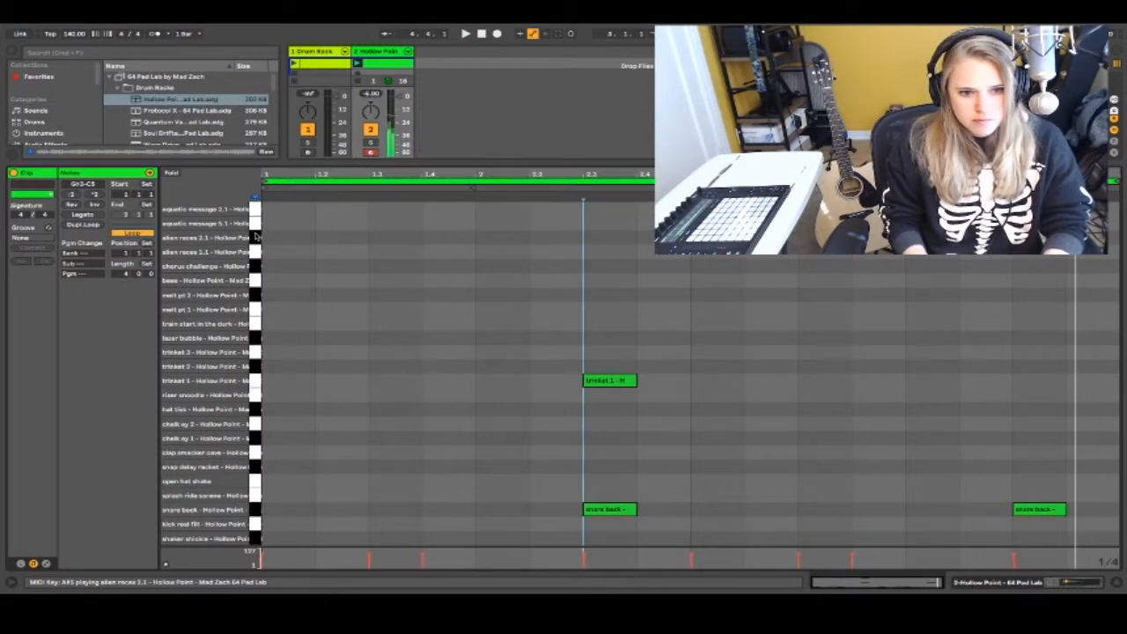
scroll(283, 283, up, 1)
scroll(284, 283, up, 1)
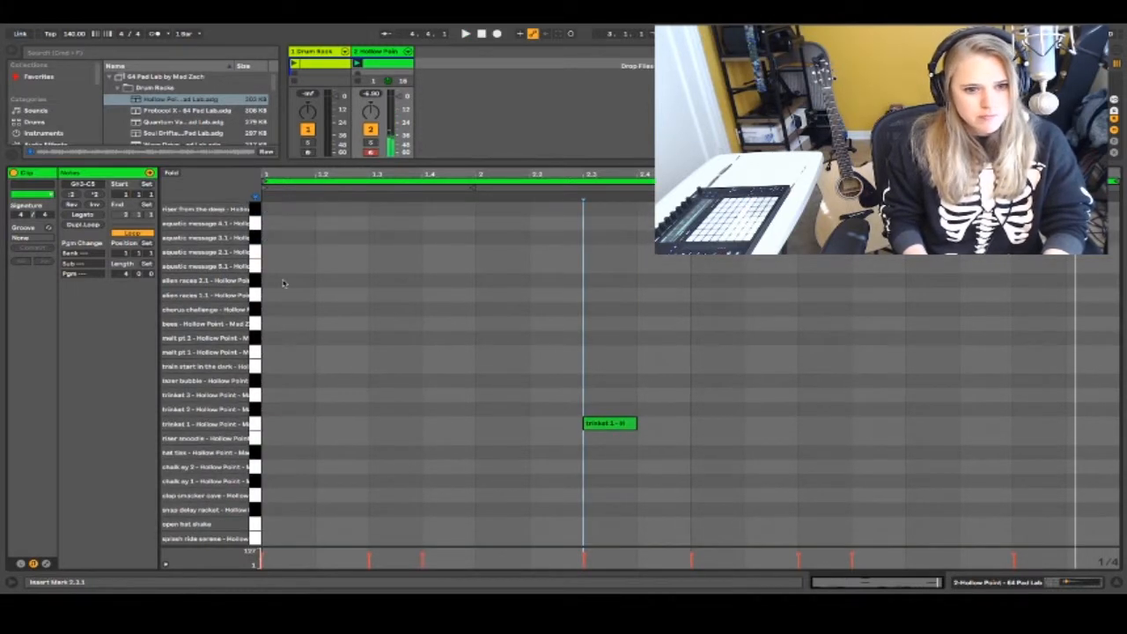
click(254, 237)
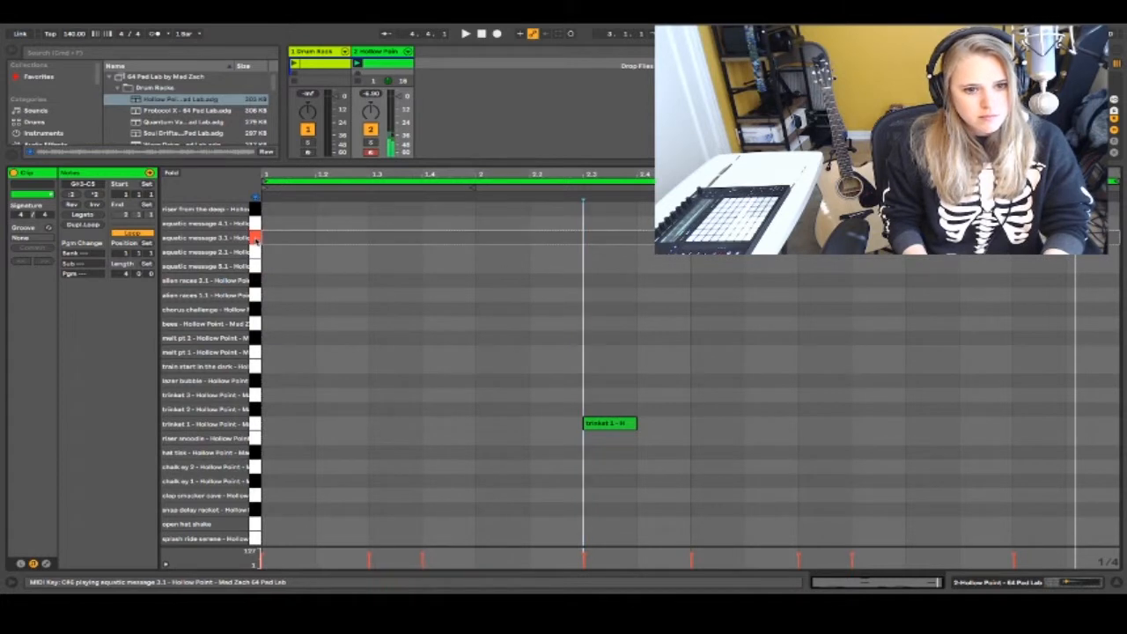
key(space)
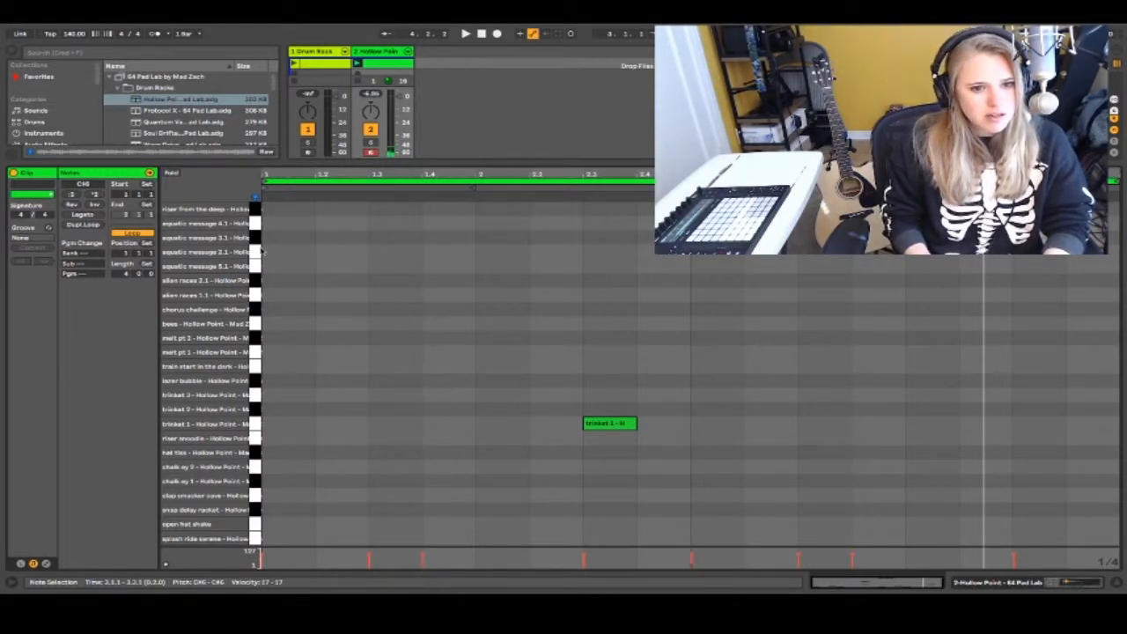
Audition lazer bubble and hat tick, and add hat tick notes on beats 1 and 3 of all four bars while playing the clip.
click(257, 381)
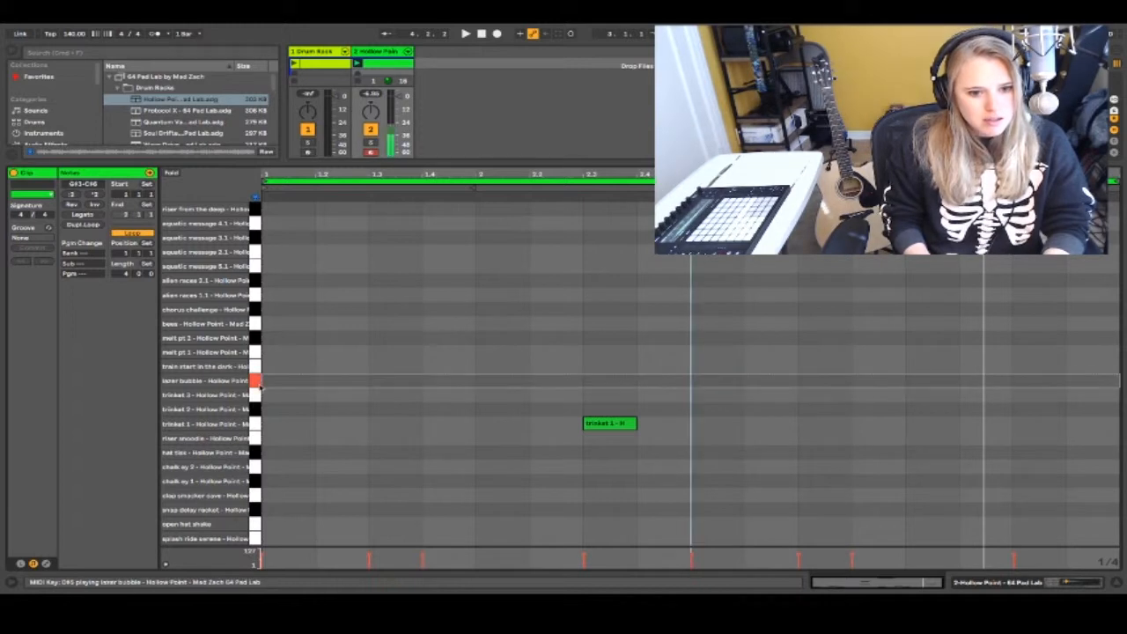
scroll(260, 385, down, 4)
click(256, 396)
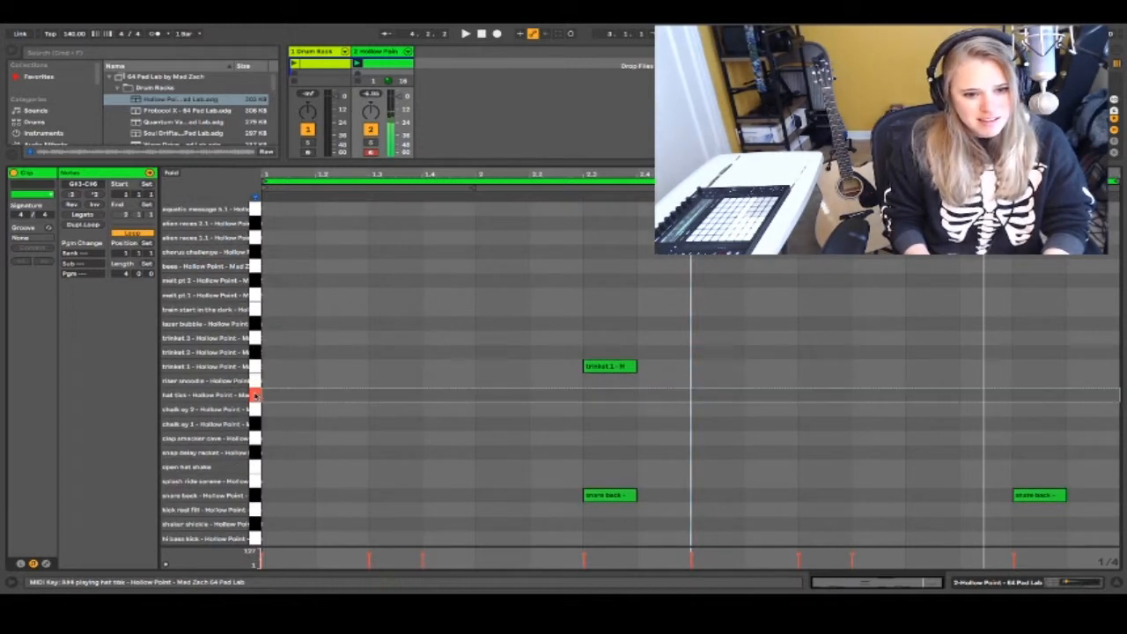
double_click(287, 395)
double_click(397, 394)
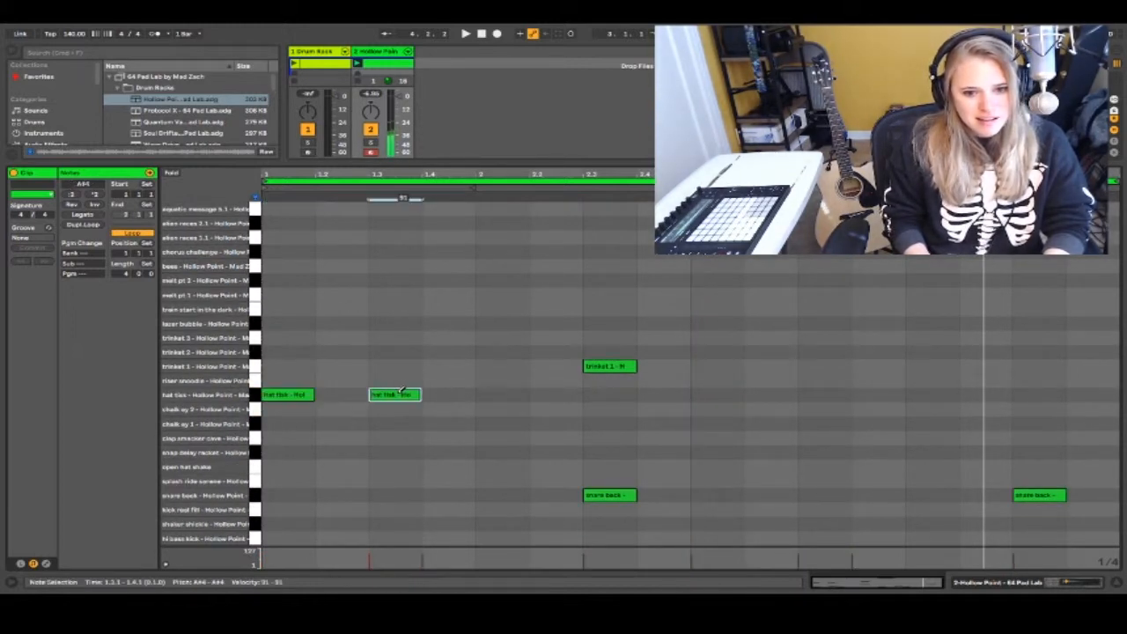
double_click(520, 395)
key(space)
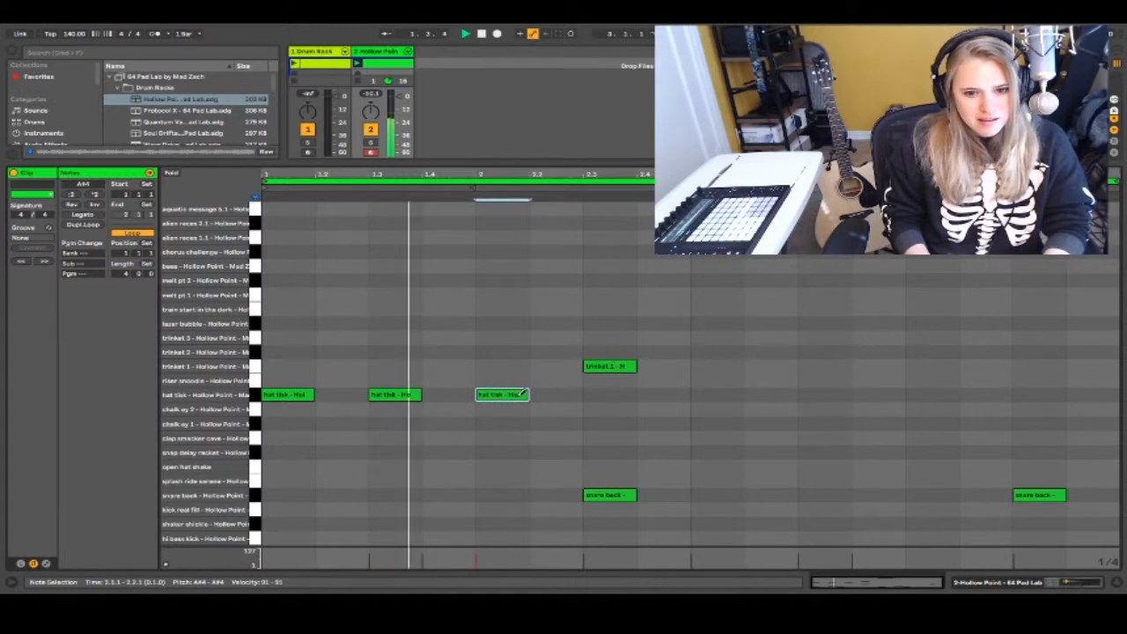
double_click(608, 395)
double_click(732, 394)
double_click(824, 394)
double_click(932, 395)
double_click(1039, 394)
scroll(388, 405, down, 4)
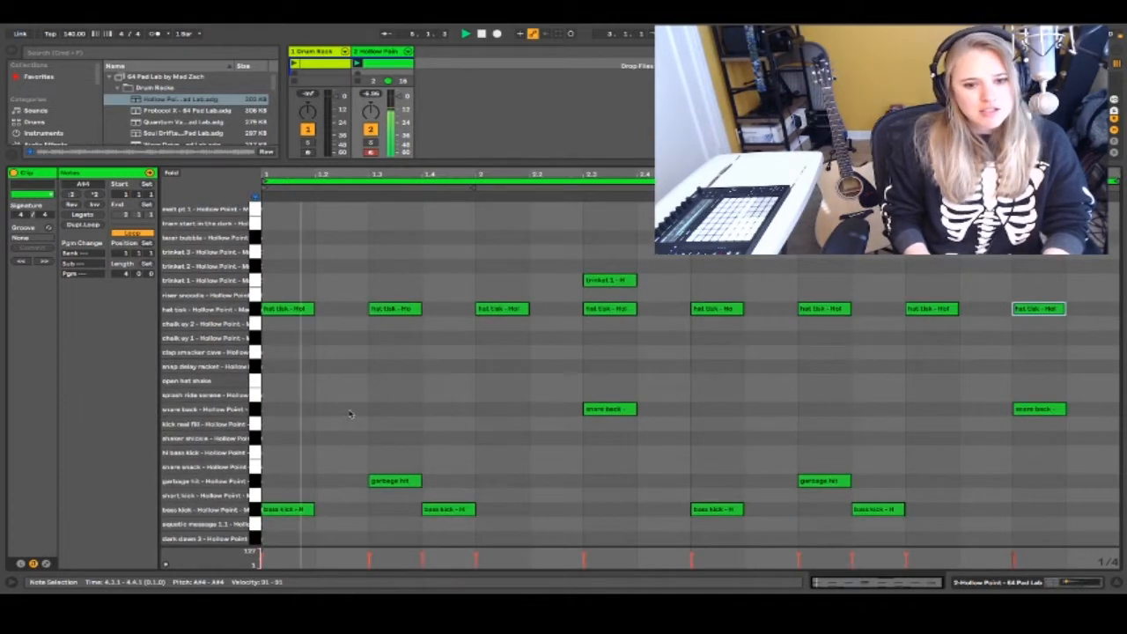
Select the hat tick notes on beat 3 of each bar and lower their velocity to 21.
click(396, 295)
shift+click(601, 297)
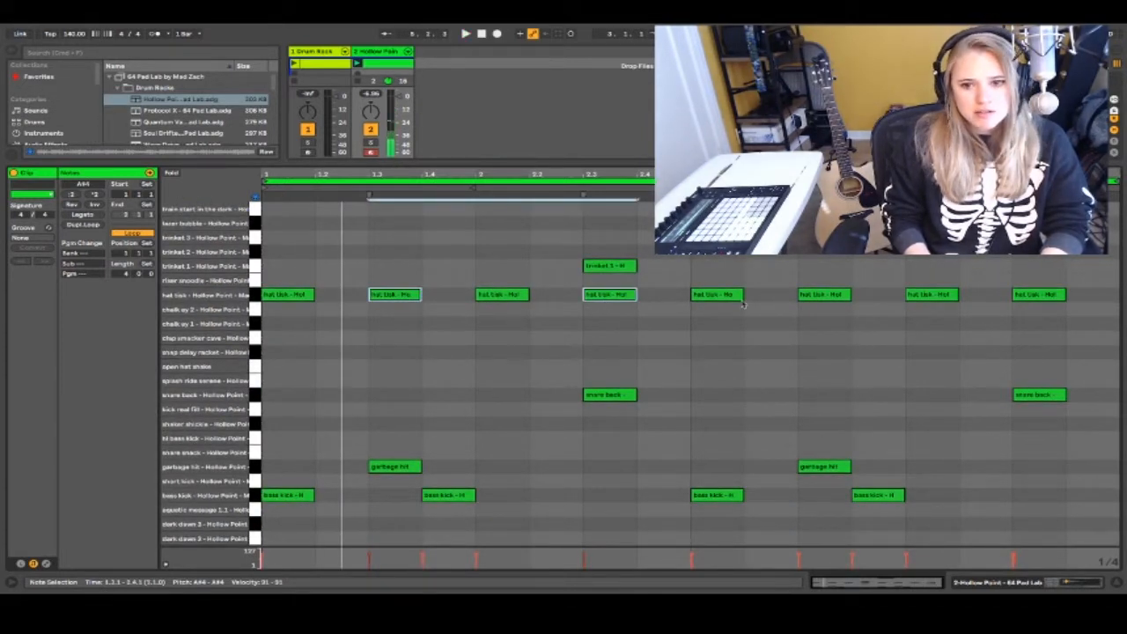
shift+click(823, 298)
shift+click(1039, 299)
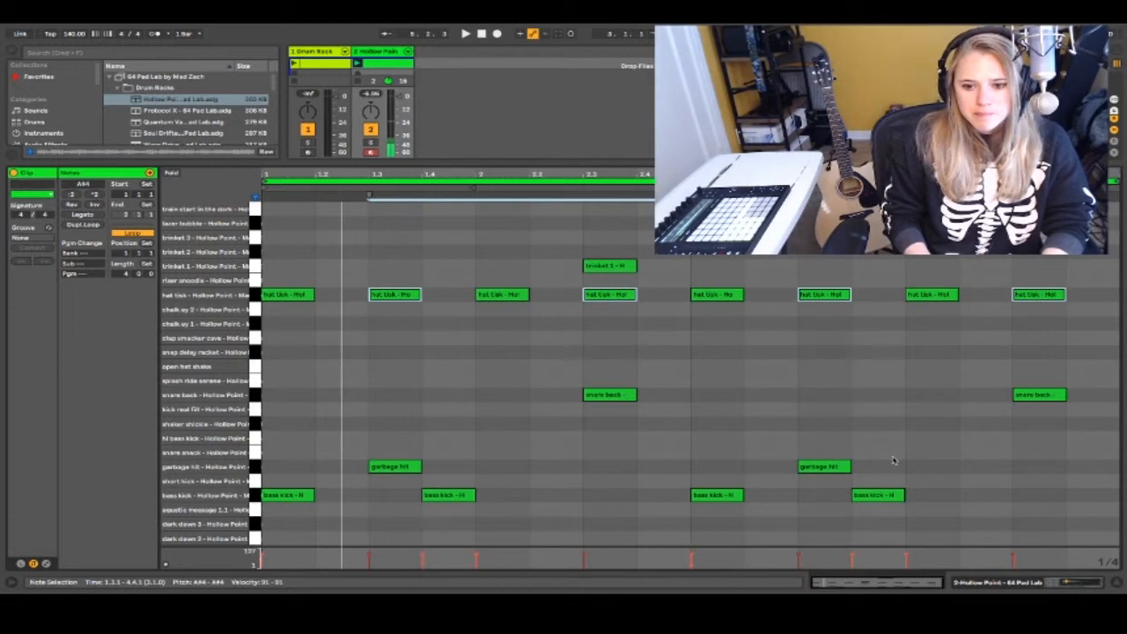
drag(824, 294, 824, 335)
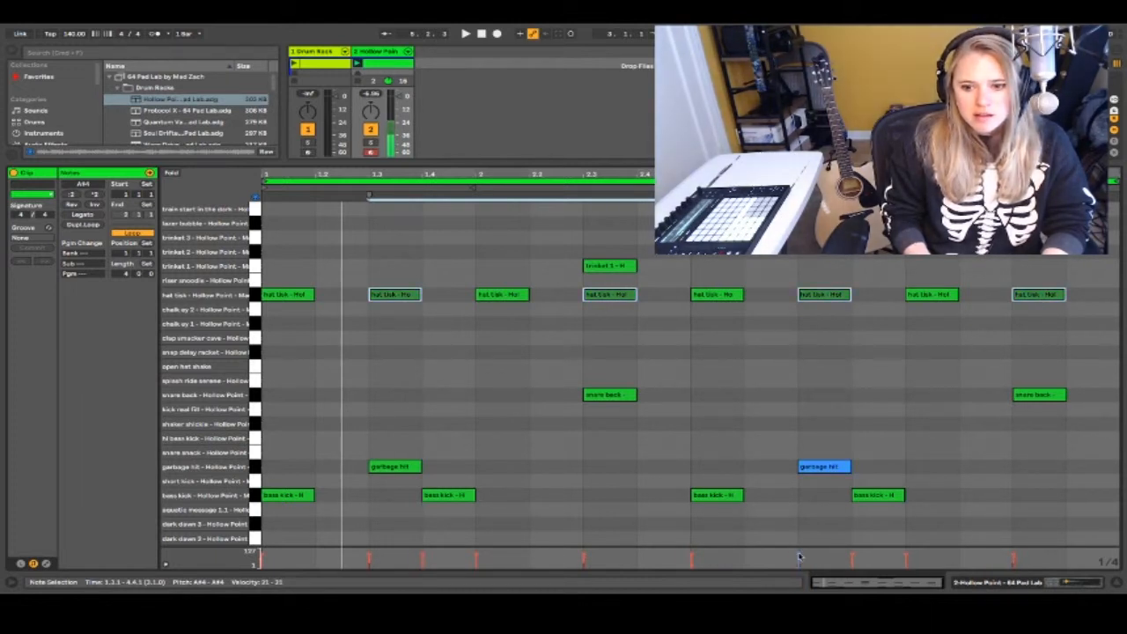
click(484, 330)
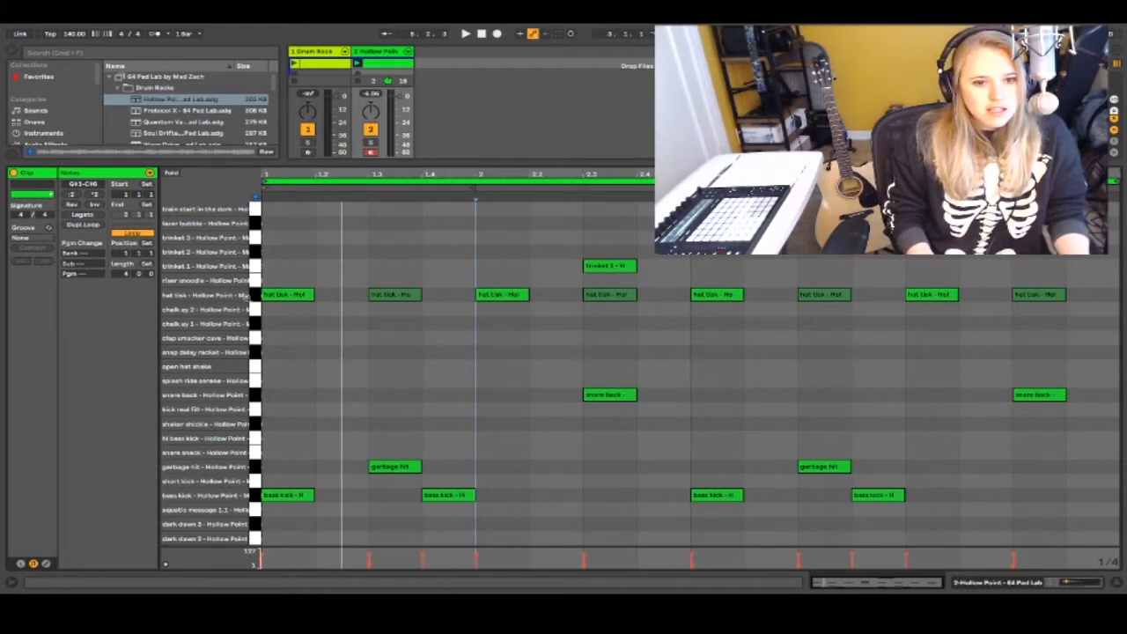
Select the whole hat tick row, lower its velocities together to a range of about 11 to 47, and play the clip.
click(255, 297)
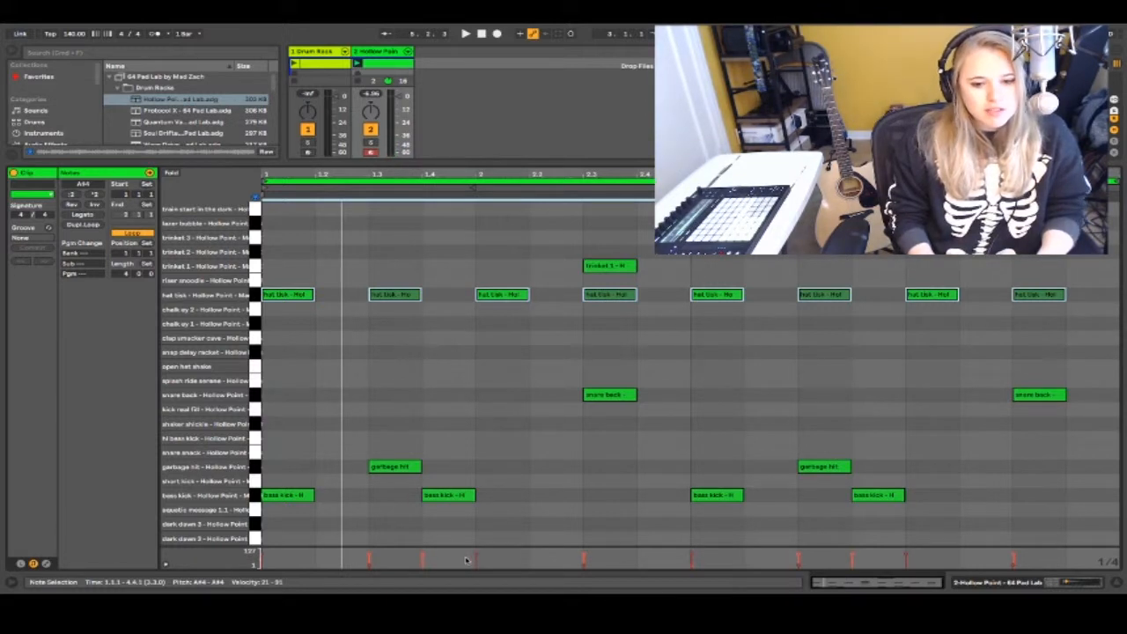
drag(906, 556, 906, 563)
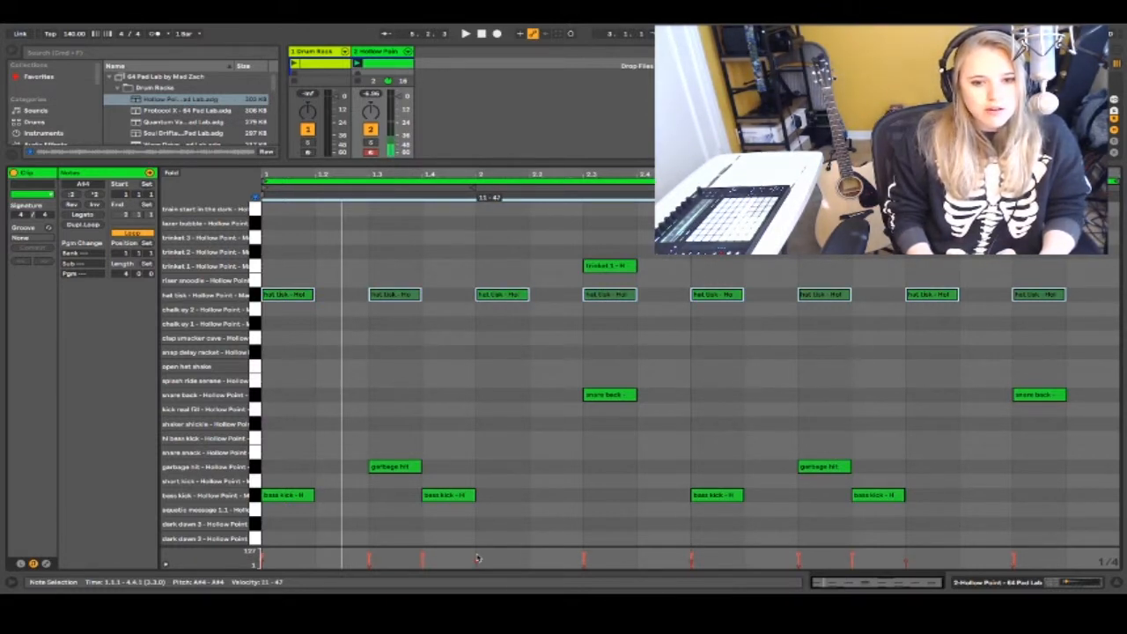
click(498, 410)
key(space)
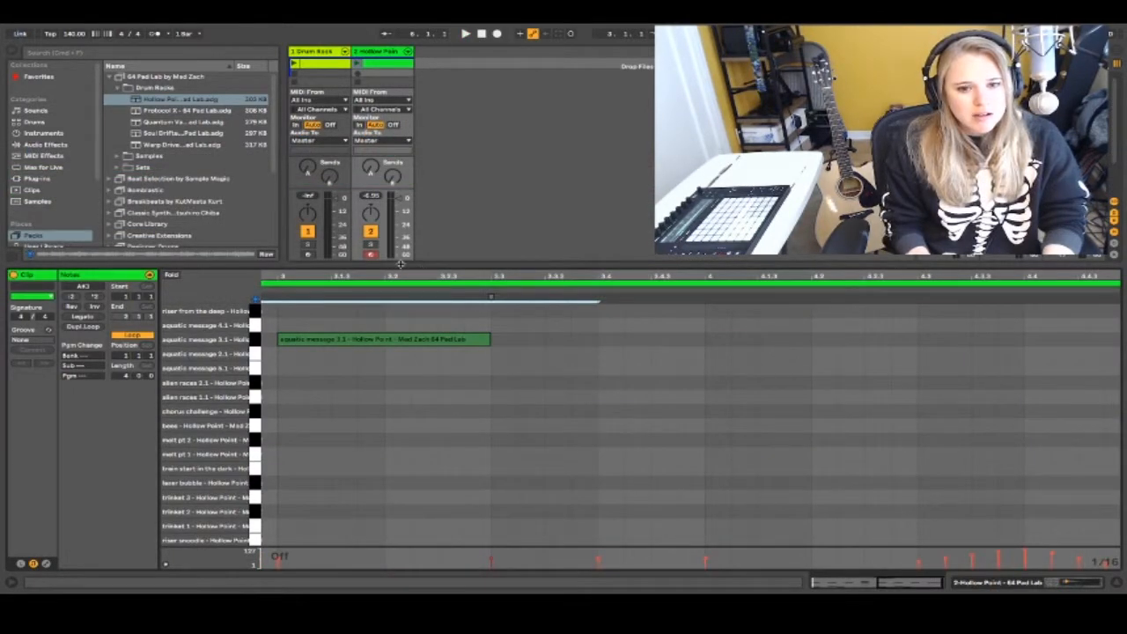
Open the clip on the Drum Rack track and delete the BB3-KIK notes at 1.2 and 1.4.
drag(400, 264, 405, 345)
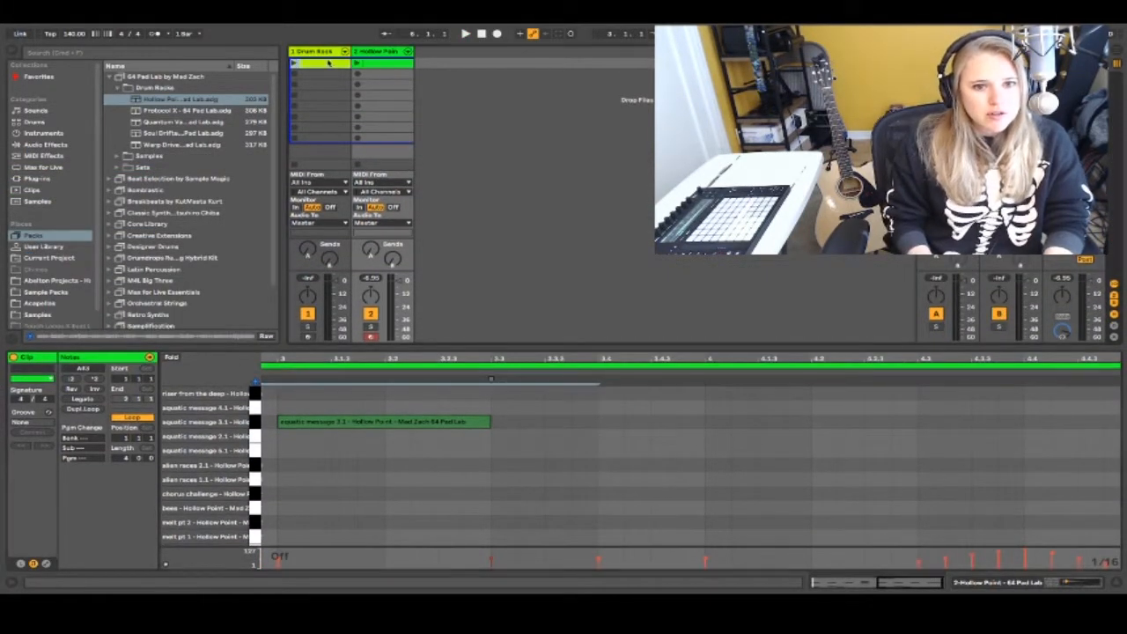
click(329, 63)
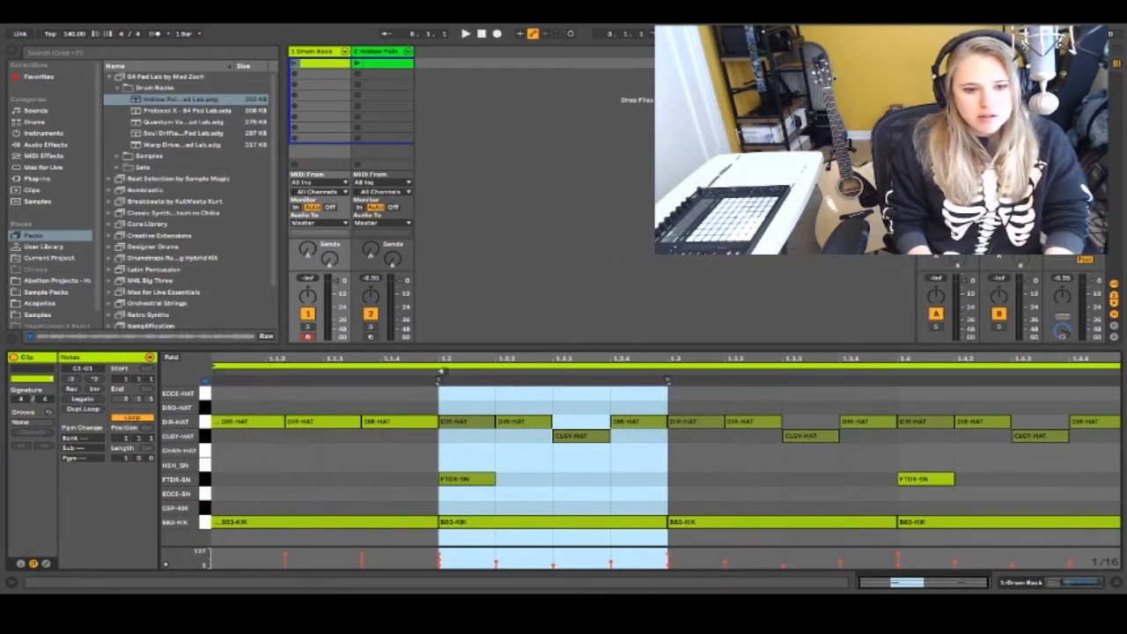
key(minus)
key(minus)
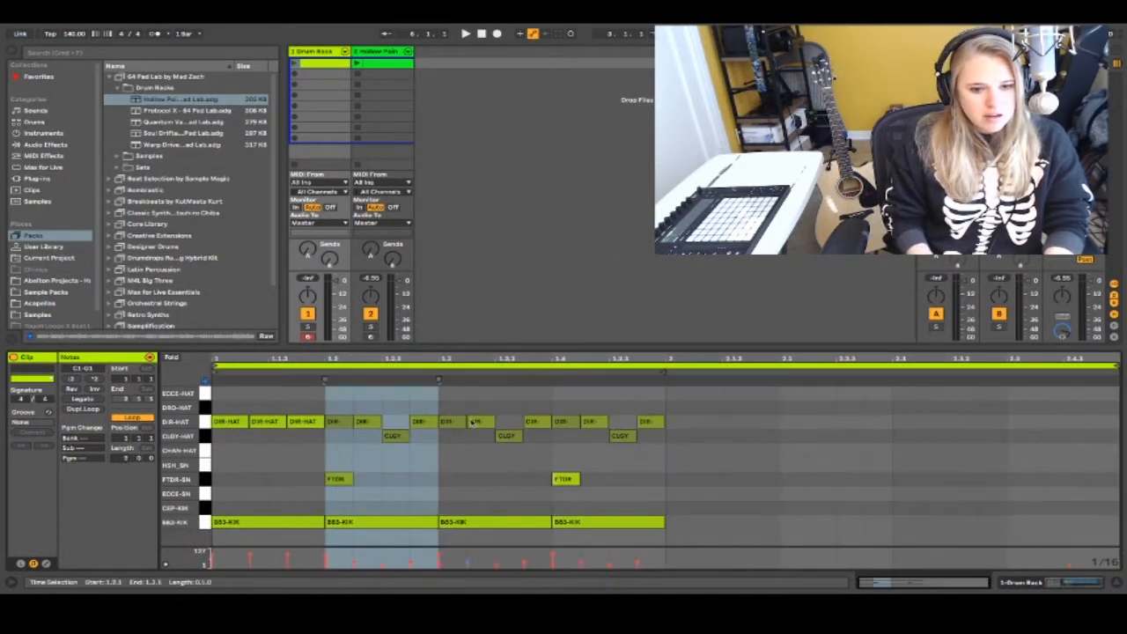
click(370, 523)
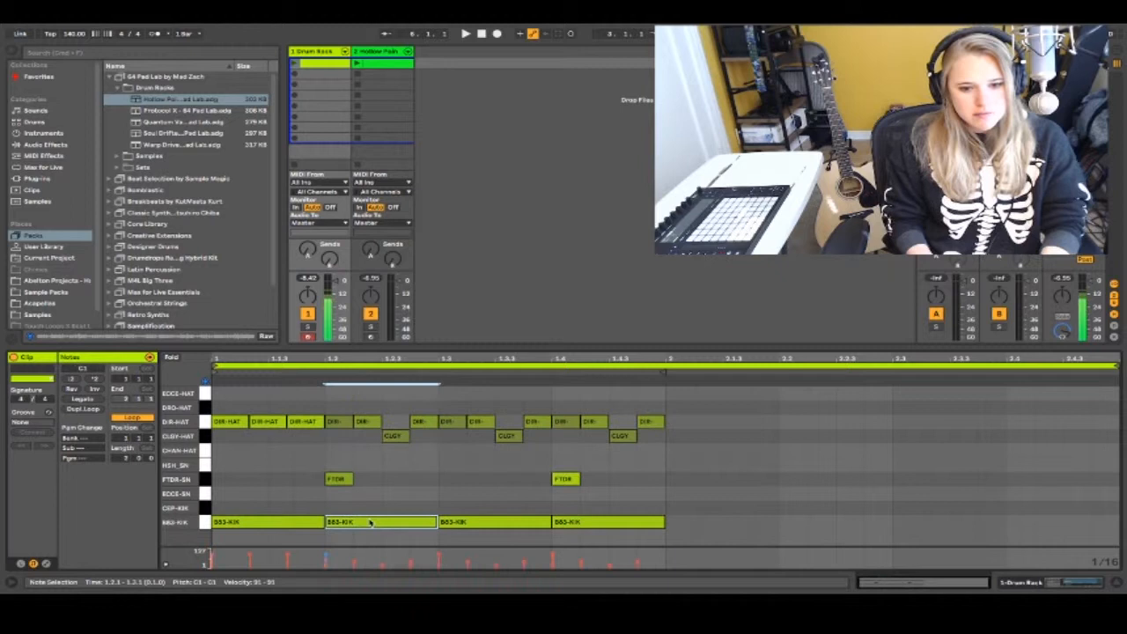
key(Delete)
click(598, 524)
key(Delete)
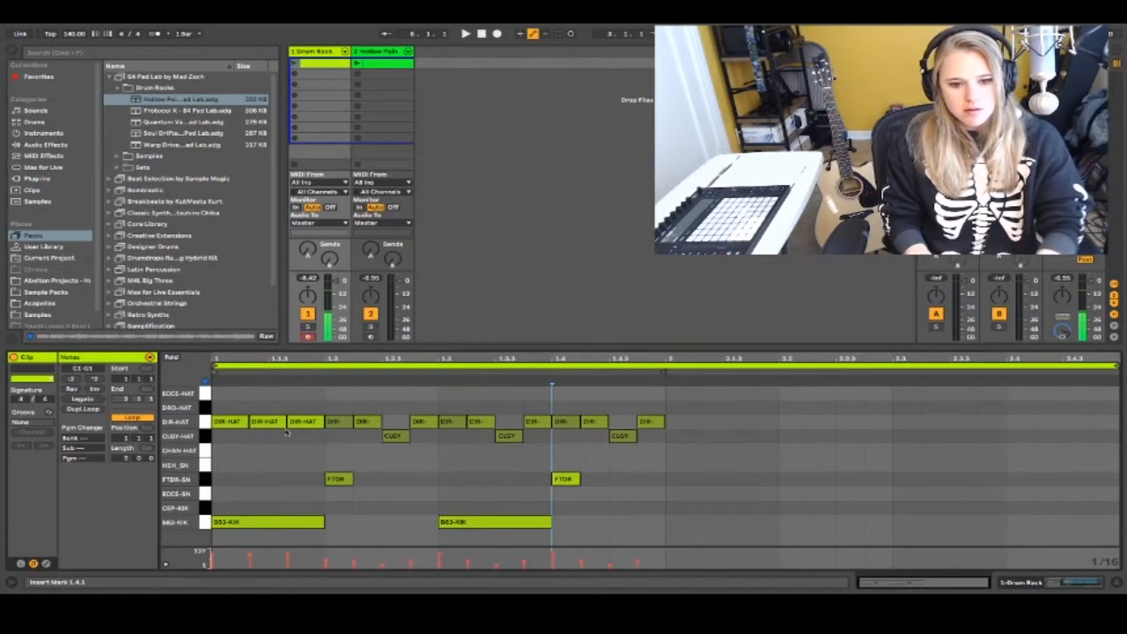
drag(213, 398, 669, 551)
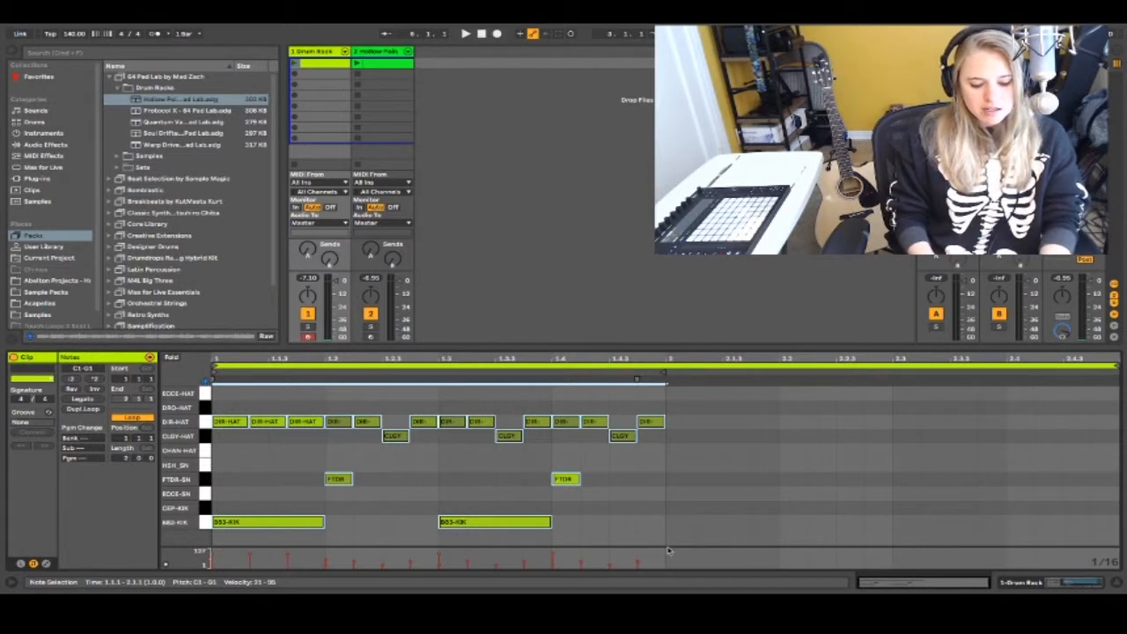
key(ctrl+d)
key(ctrl+z)
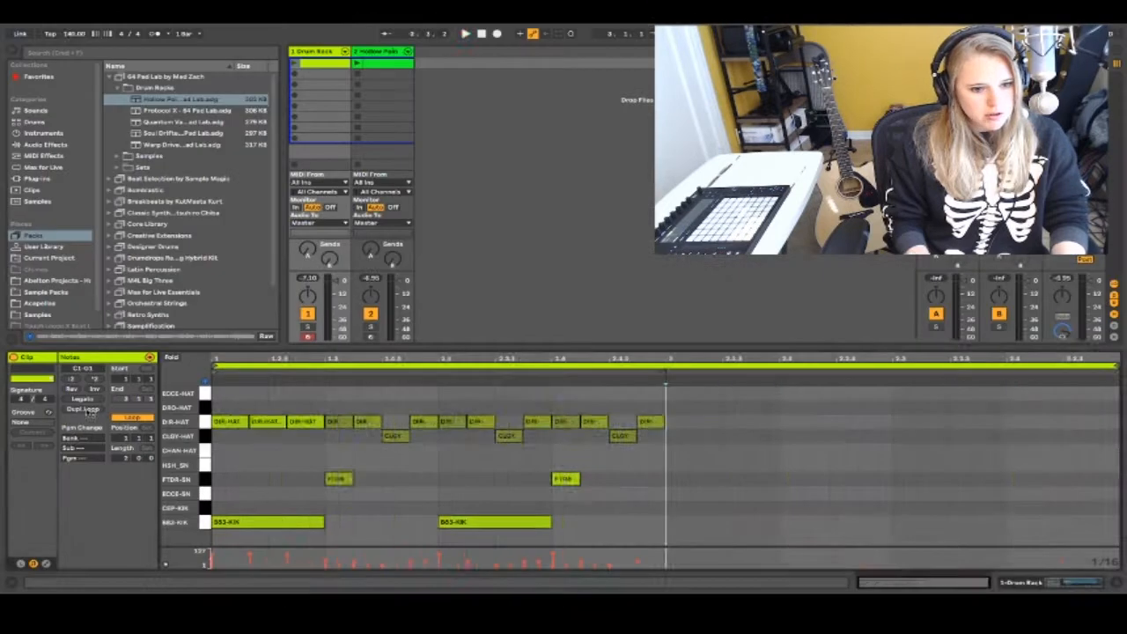
Duplicate the clip's loop until the drum pattern fills four bars, and enlarge the note editor.
click(84, 409)
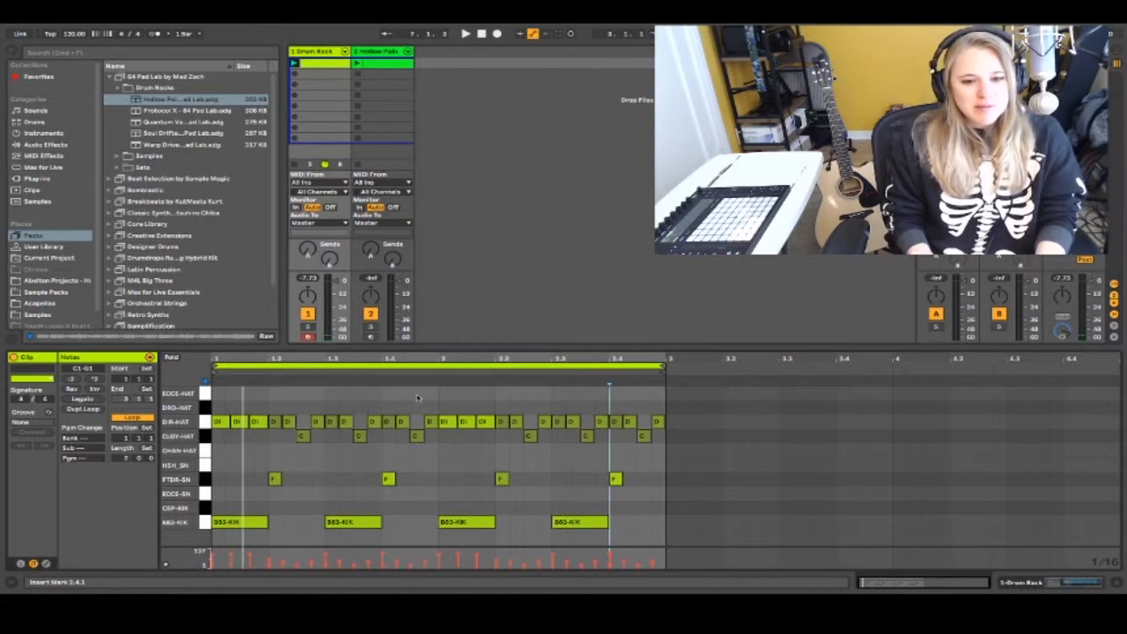
drag(408, 351, 396, 230)
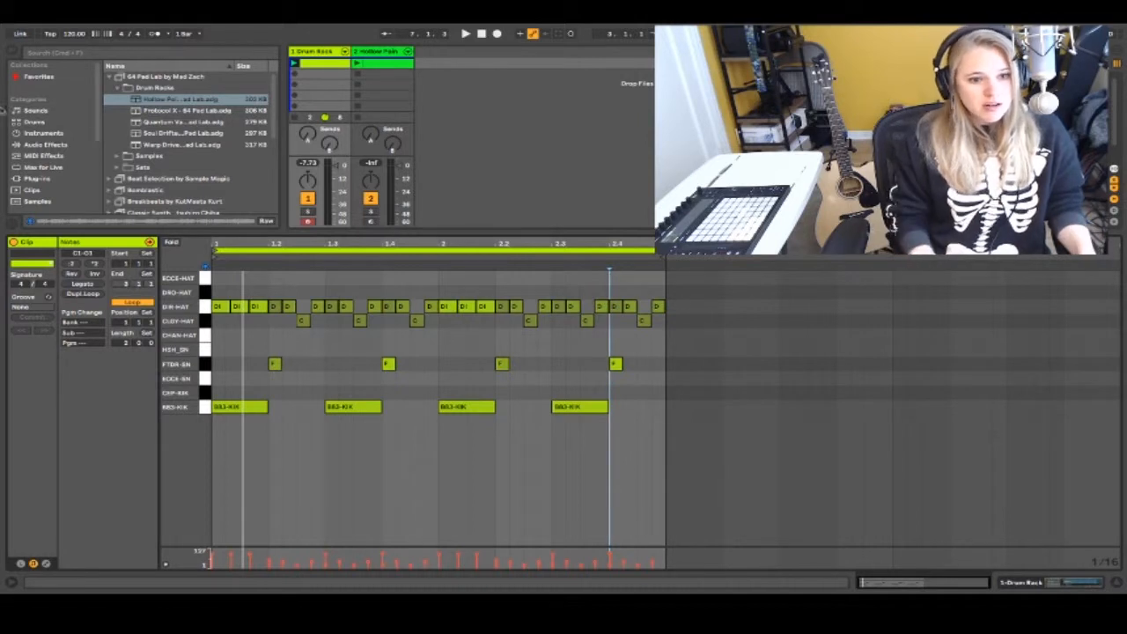
click(82, 293)
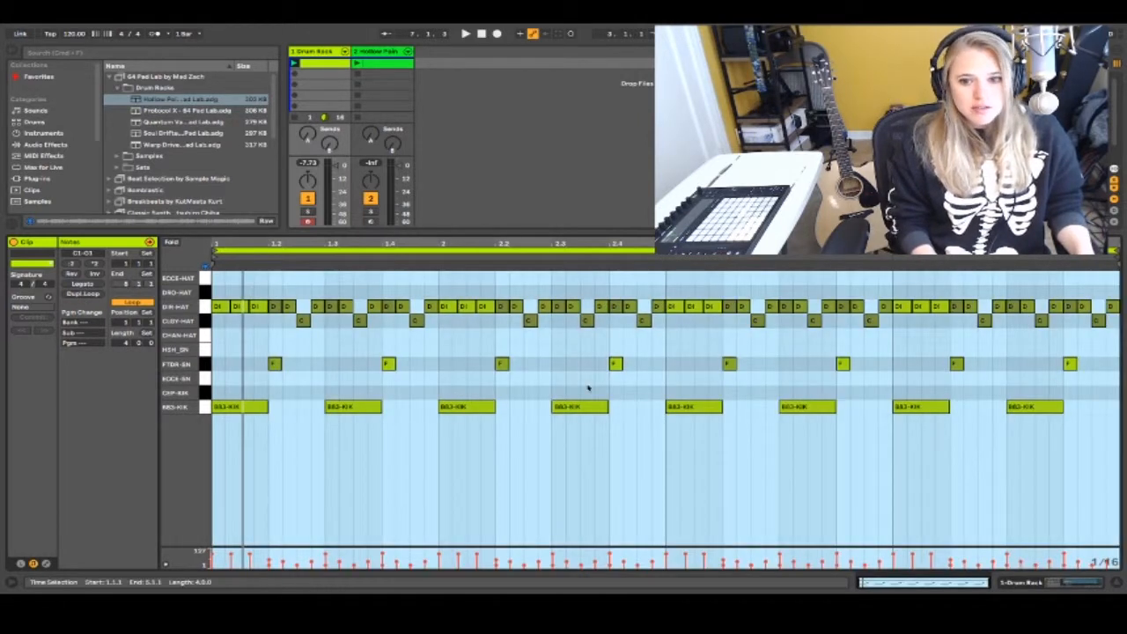
click(1033, 288)
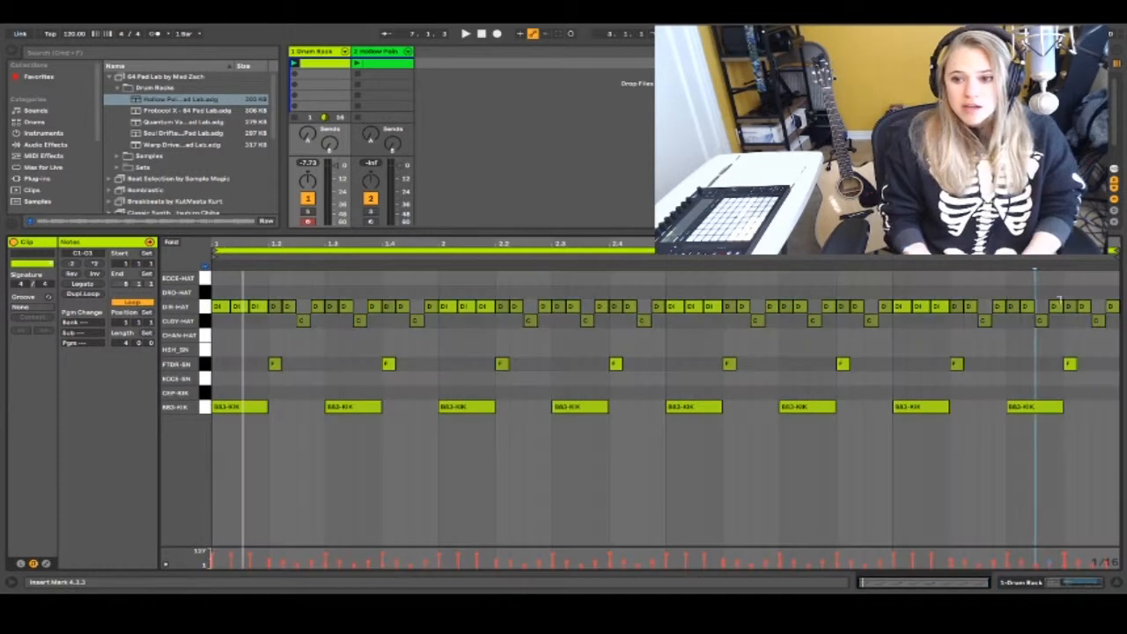
Delete all notes on the last beat, from 4.4 to the end of bar 4, and play the clip.
drag(1068, 280, 1122, 409)
key(Delete)
key(space)
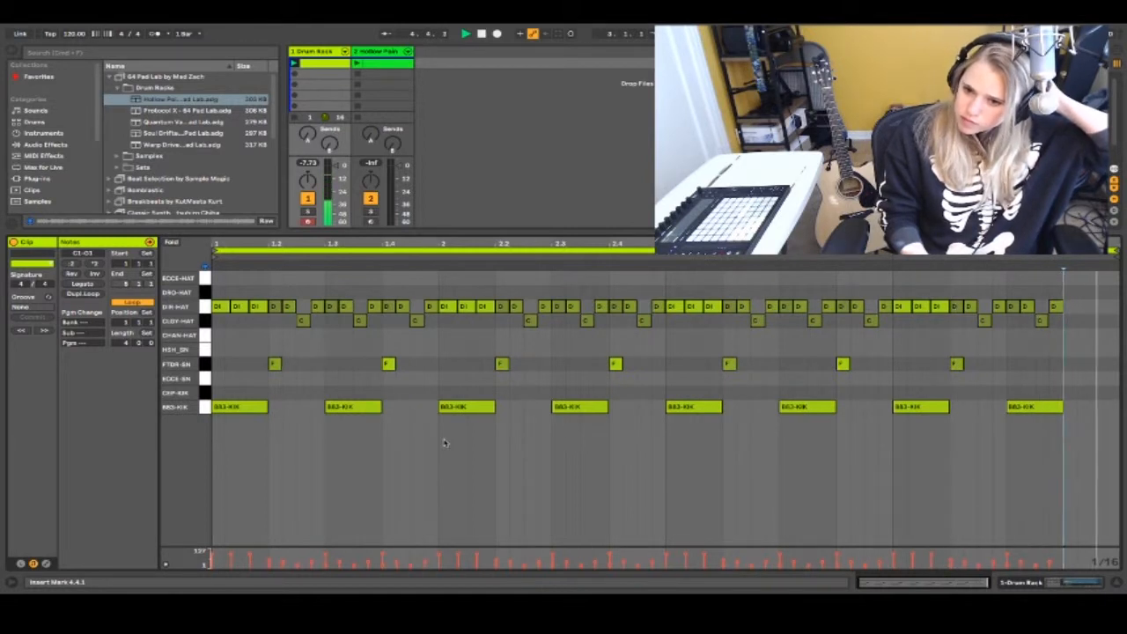
key(space)
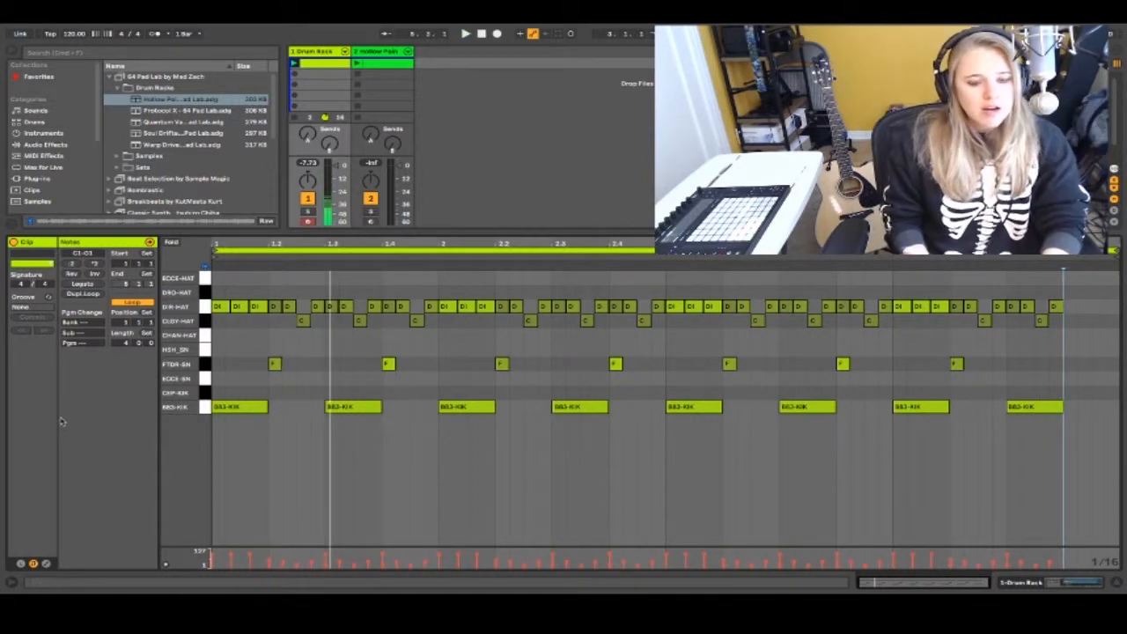
Delete the DIR-HAT and CLGY-HAT notes from 4.3.2 up to 4.4.
drag(1068, 244, 1067, 374)
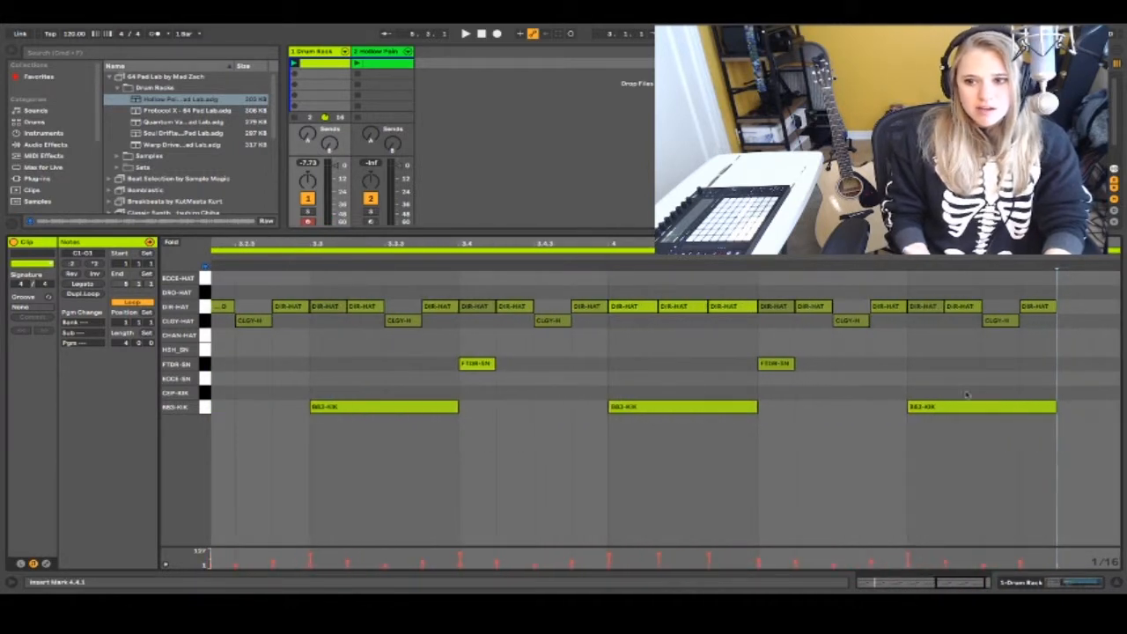
scroll(1012, 400, right, 2)
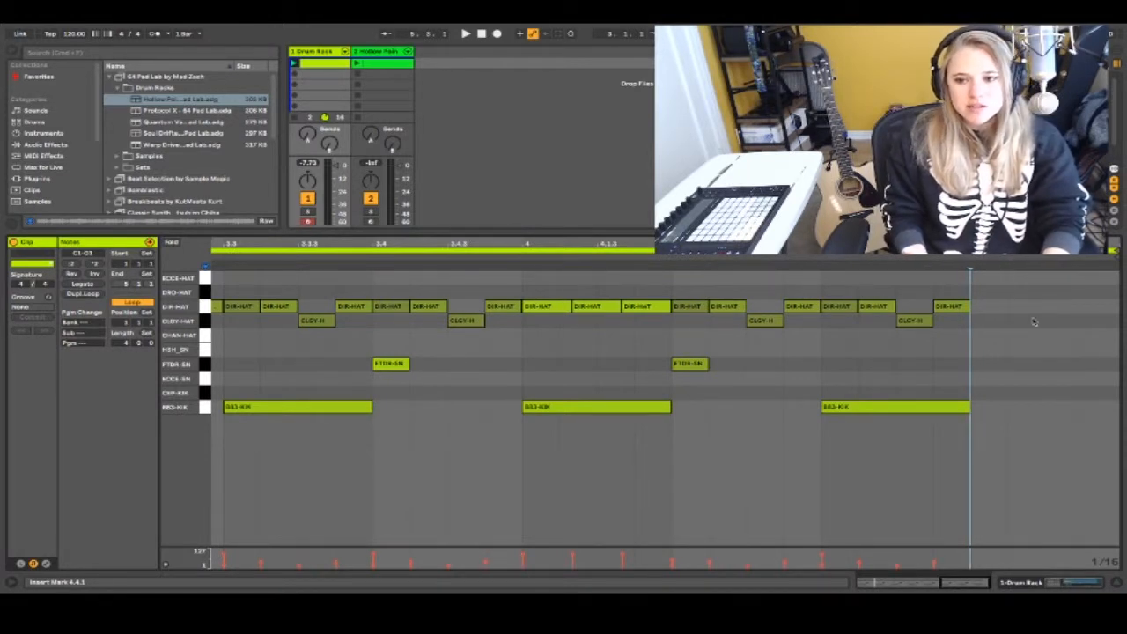
drag(874, 294, 956, 334)
key(Delete)
Set the grid to 1/32 and draw a run of DIR-HAT notes from 4.4 to the end of bar 4.
key(super+1)
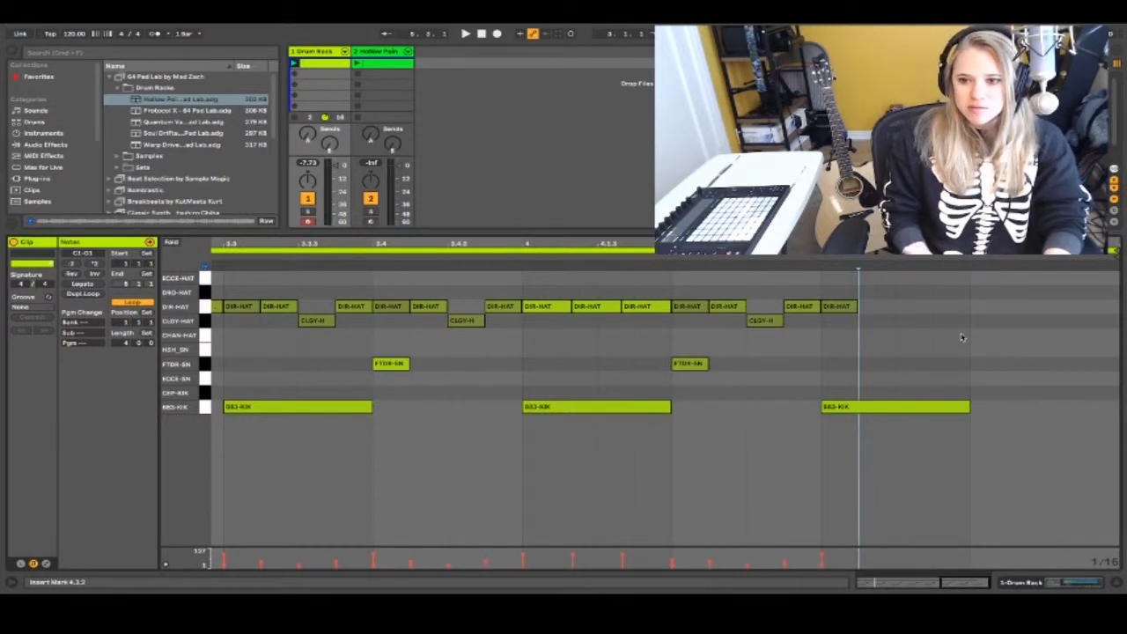
key(super+1)
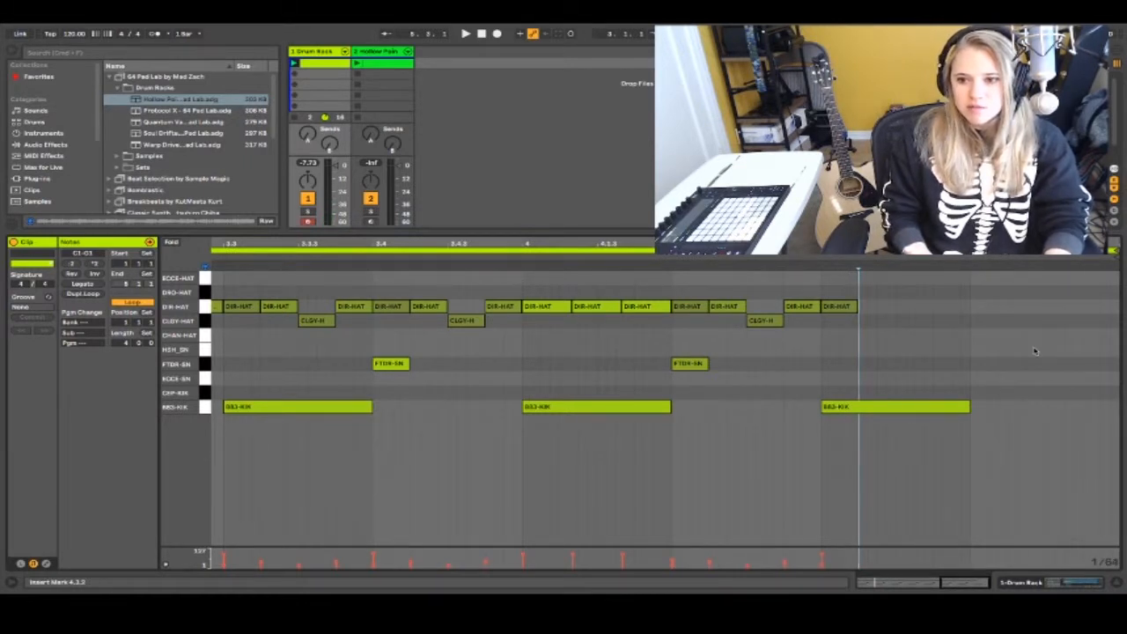
key(super+2)
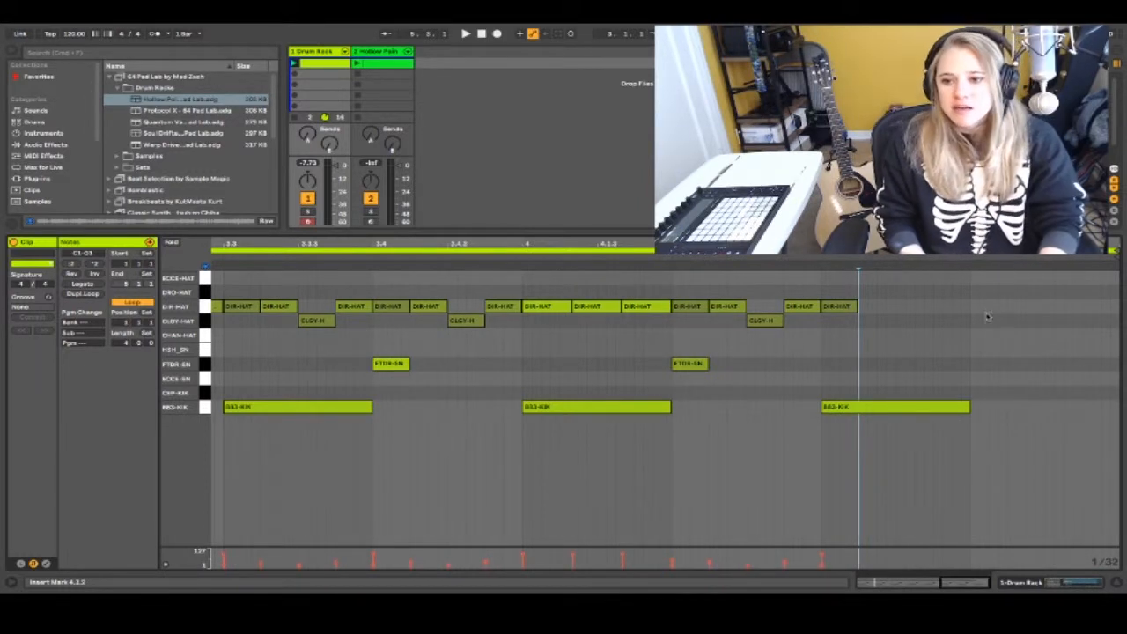
drag(975, 306, 1109, 306)
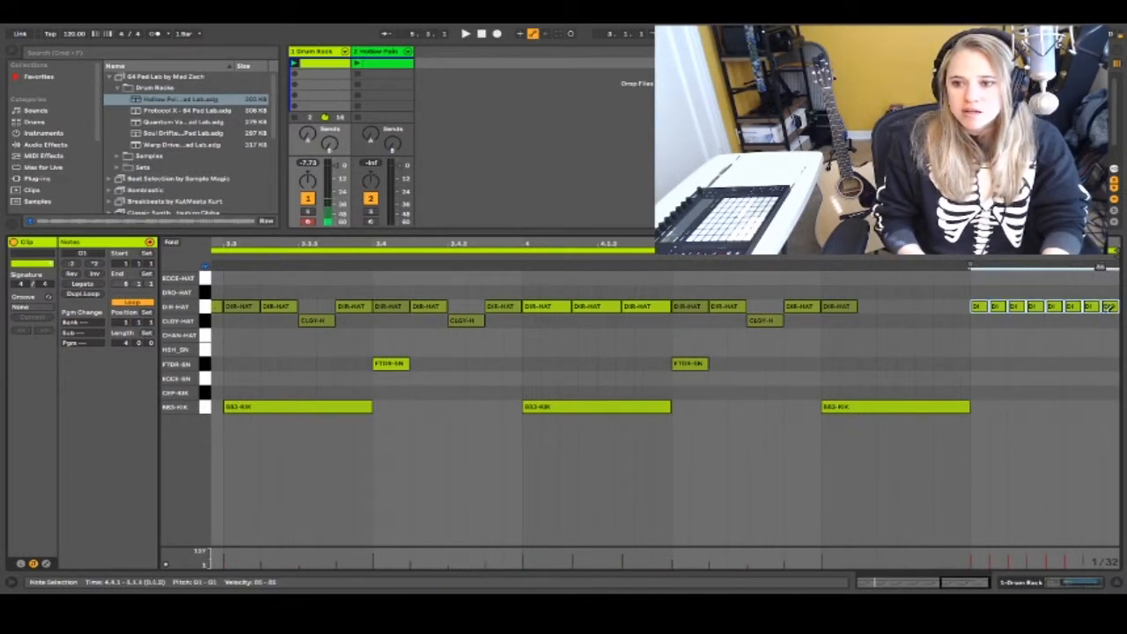
Ramp the velocities of the 1/32 DIR-HAT notes upward from 4.4 to the end of bar 4, and play the clip.
key(b)
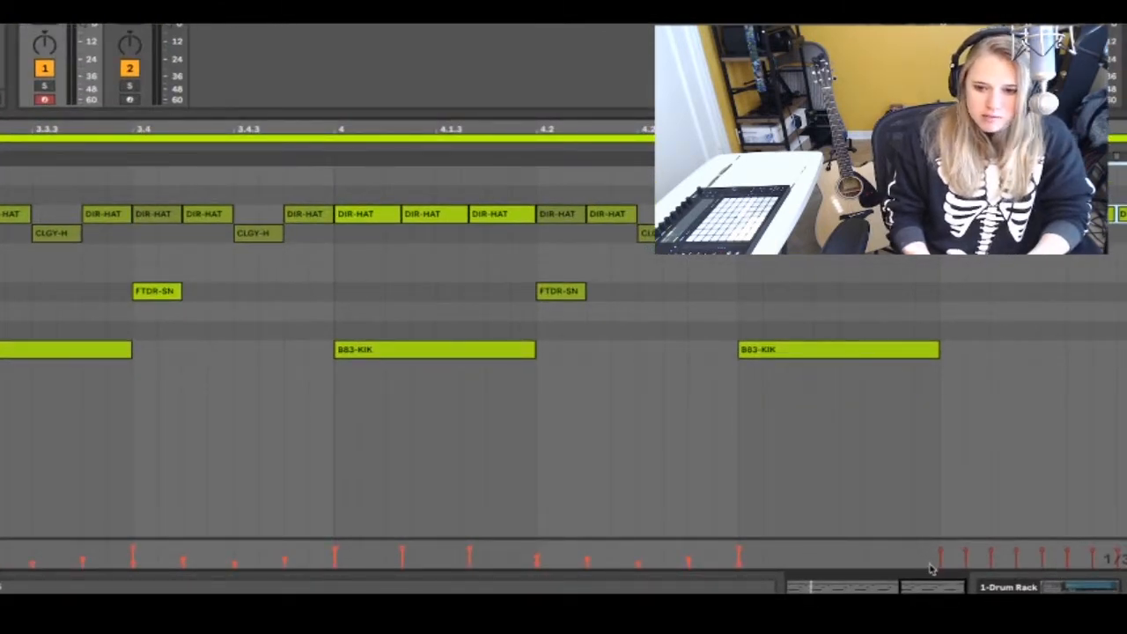
drag(933, 569, 1052, 556)
drag(1058, 558, 1120, 548)
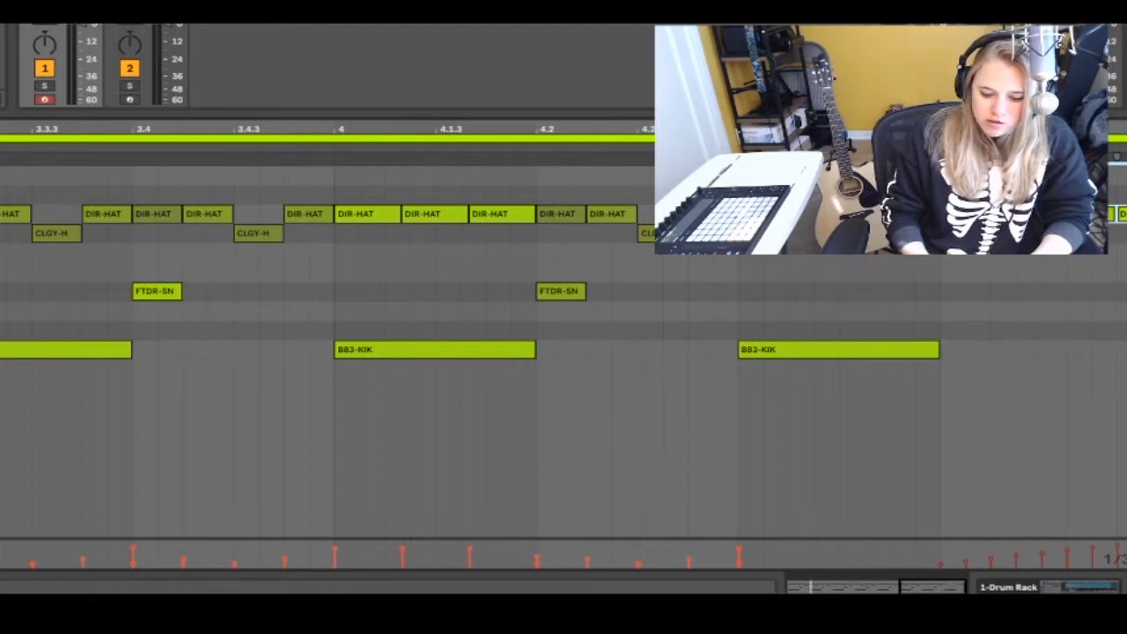
scroll(1077, 537, right, 1)
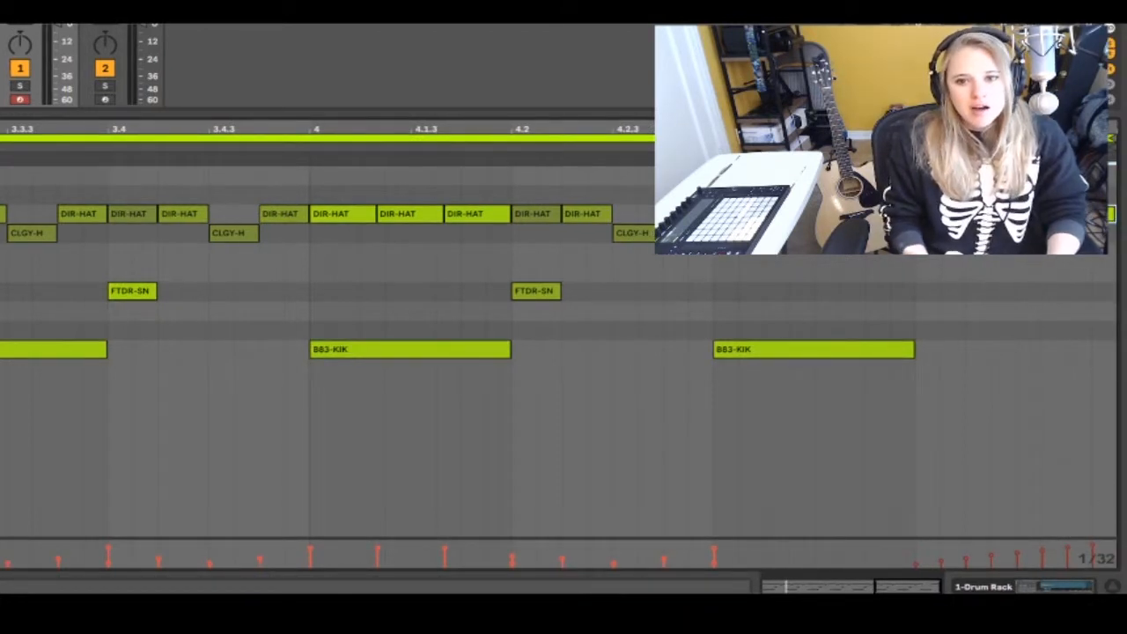
mouse_move(630, 127)
mouse_down()
mouse_move(631, 97)
mouse_move(630, 115)
mouse_up()
click(499, 145)
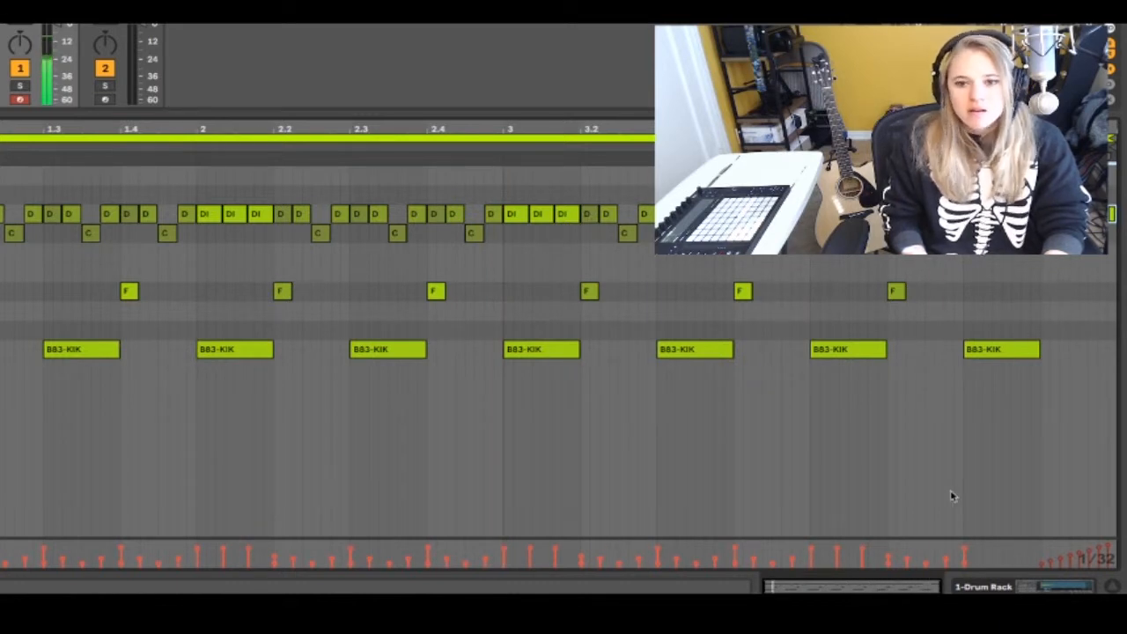
Reshape the DIR-HAT fill's velocities to rise from 4.3 to 4.4 and fall towards the end of bar 4, and play the clip.
key(plus)
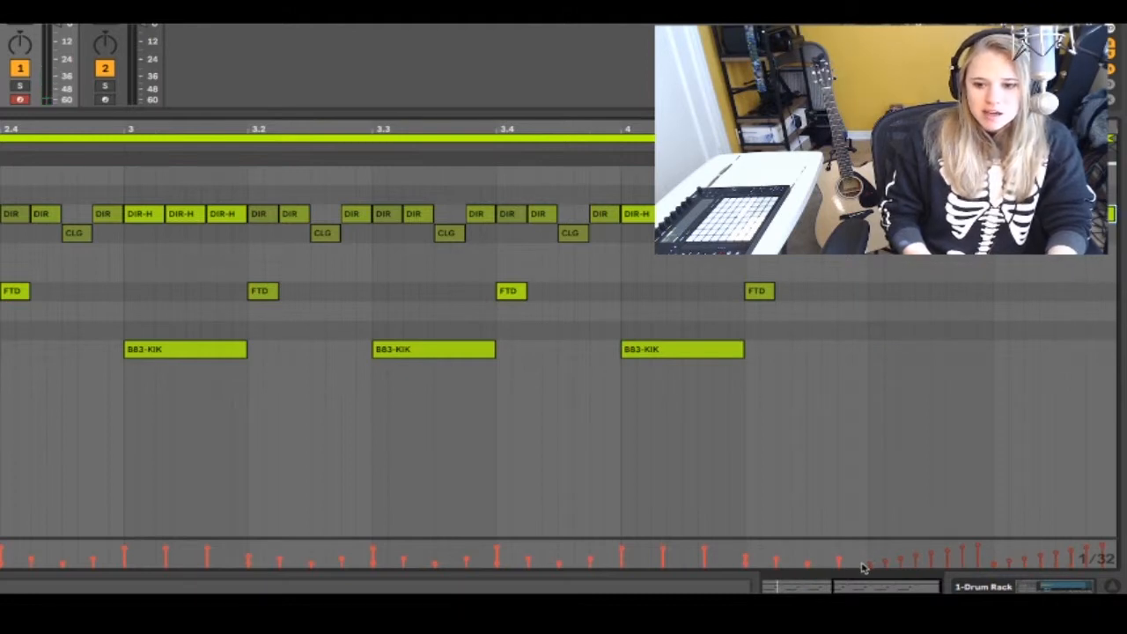
mouse_move(863, 568)
mouse_down()
mouse_move(987, 546)
mouse_move(1092, 548)
mouse_move(1021, 544)
mouse_up()
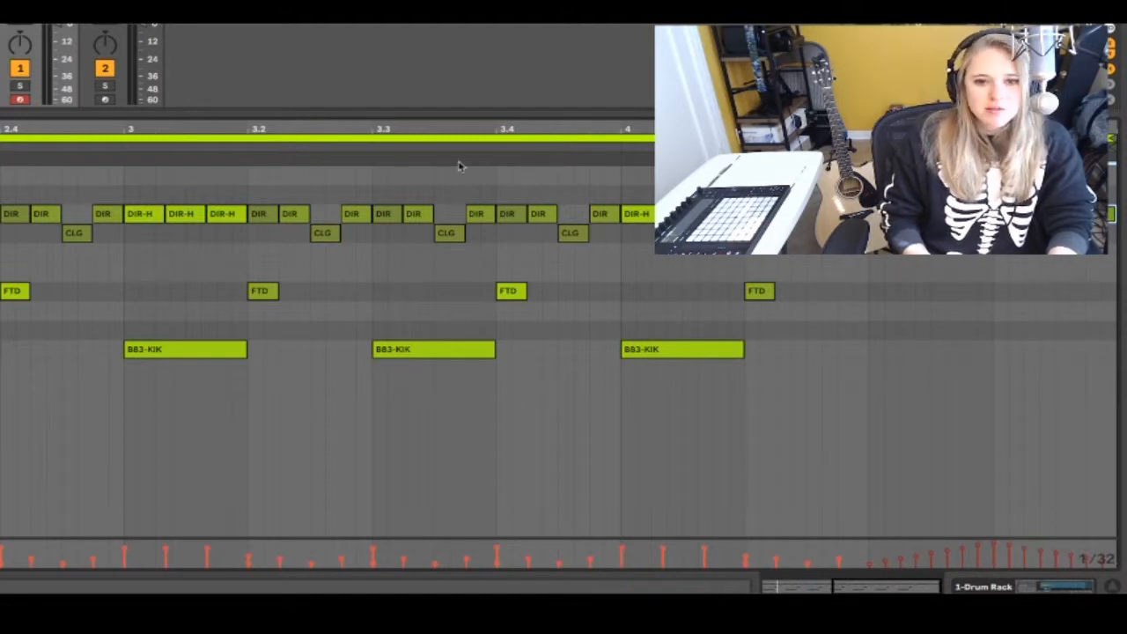
click(367, 146)
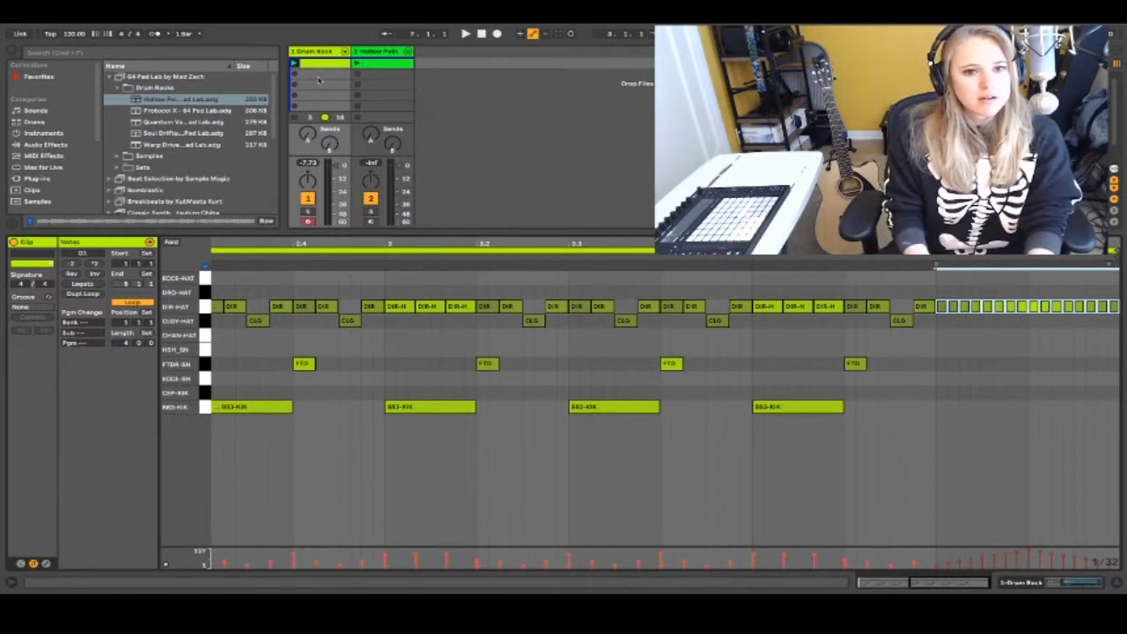
Hide the clip's note editor, turn on the metronome, and record a new drum clip in the second slot of the Drum Rack track.
click(1116, 584)
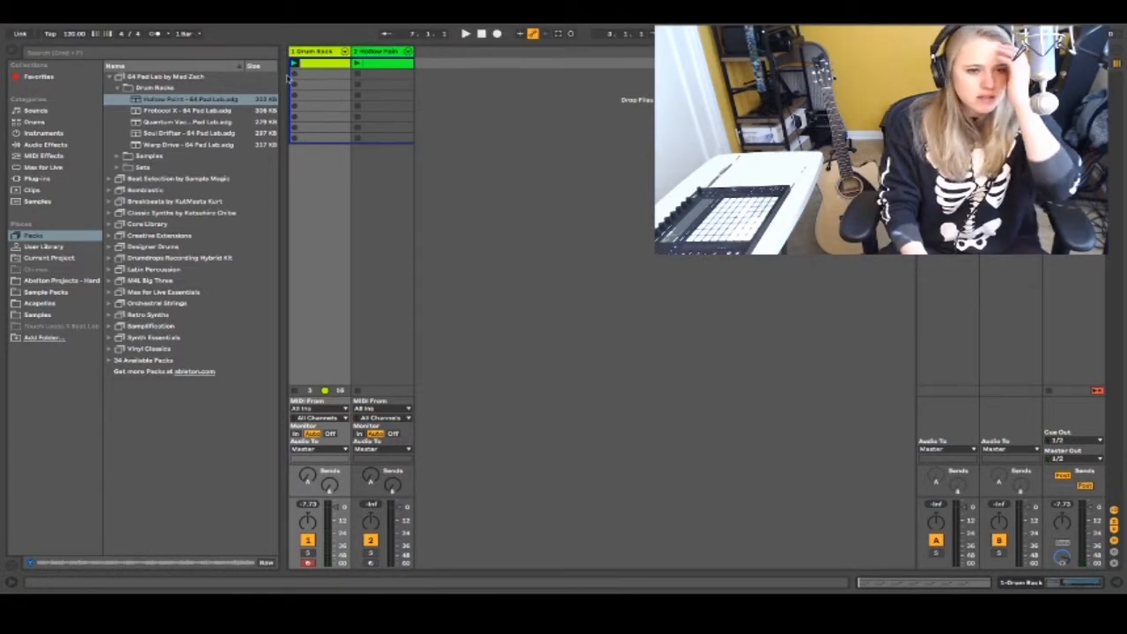
click(156, 35)
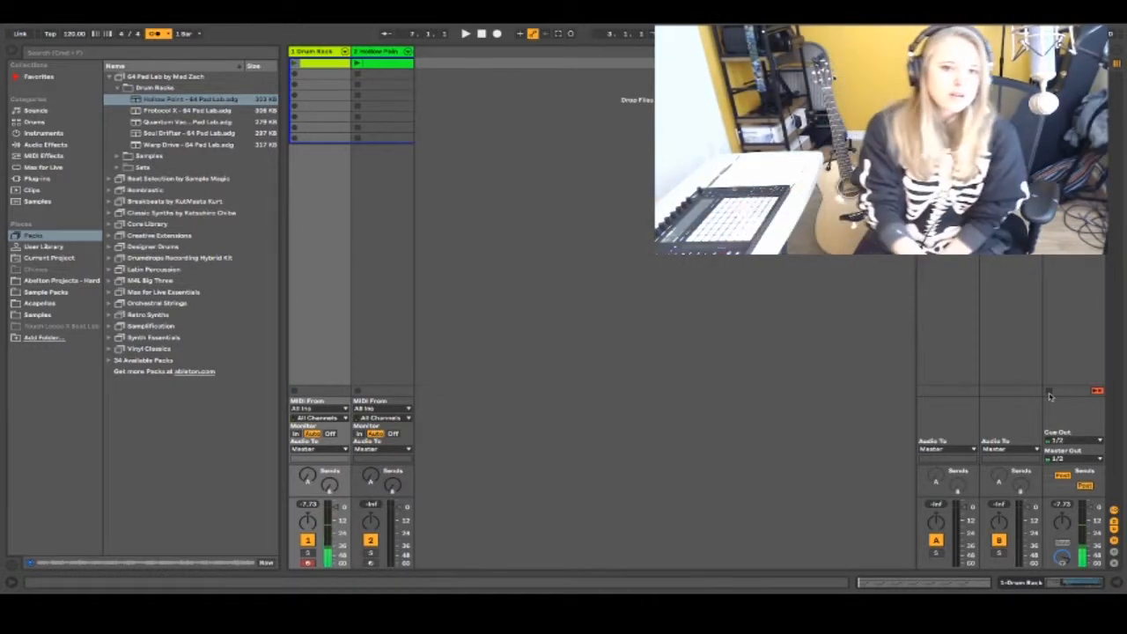
click(295, 76)
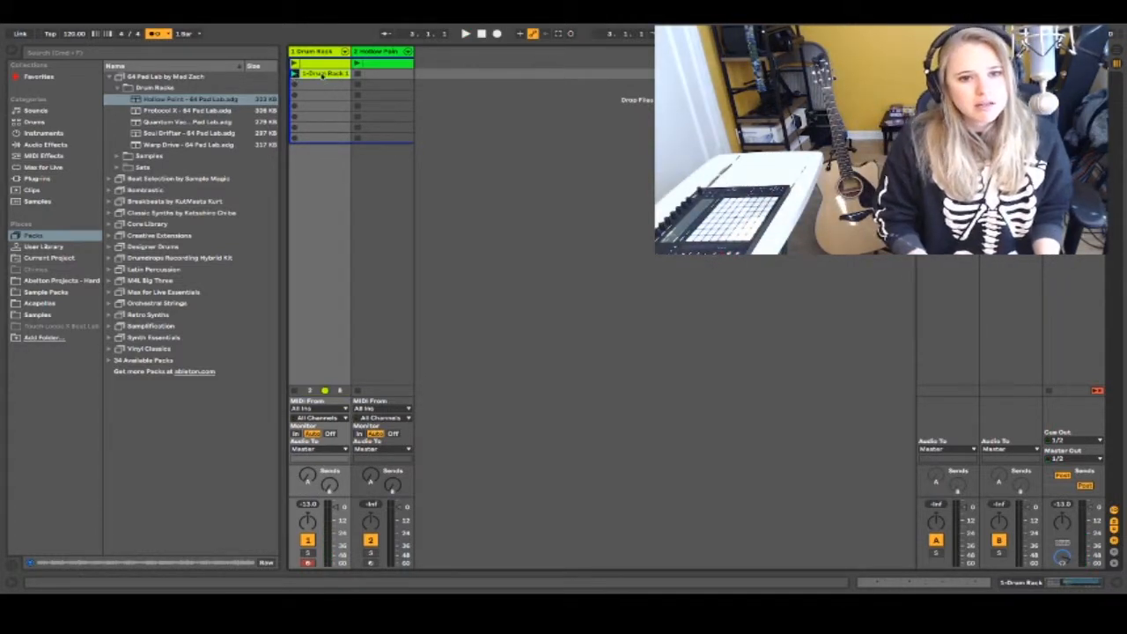
Quantize all notes of the newly recorded clip to 1/8, adjusting both note start and end by 100 %.
double_click(323, 76)
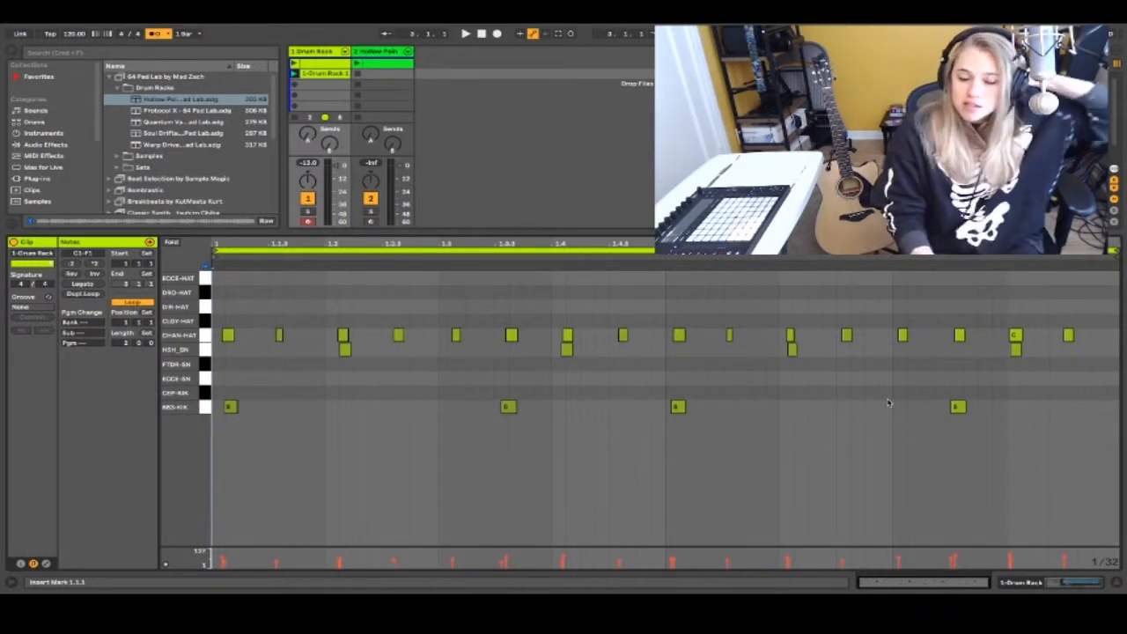
click(460, 380)
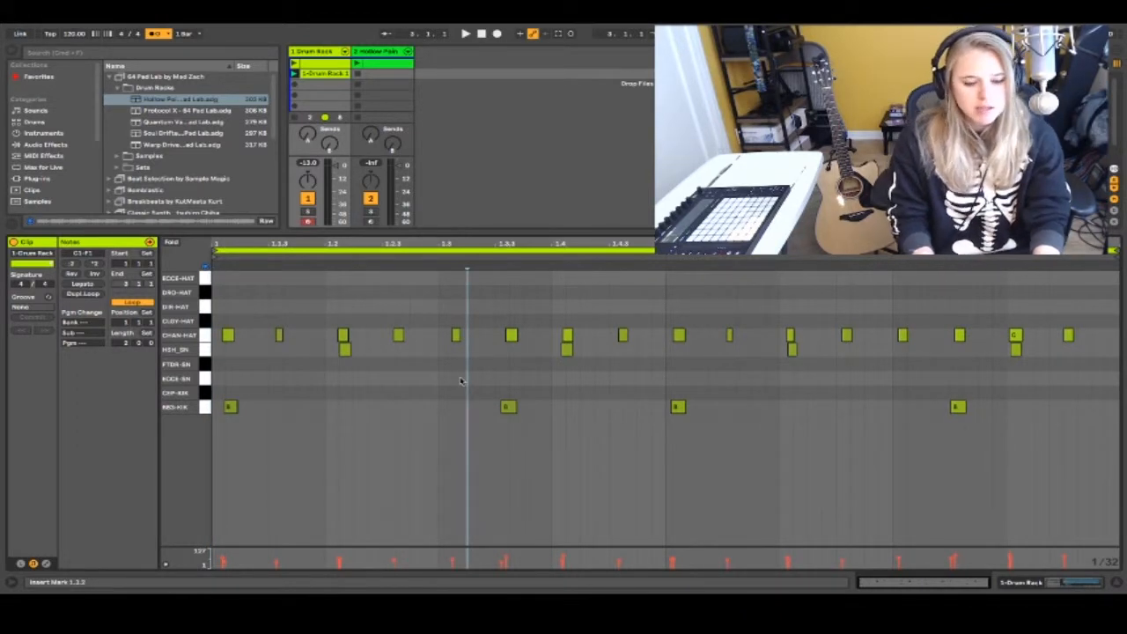
key(ctrl+a)
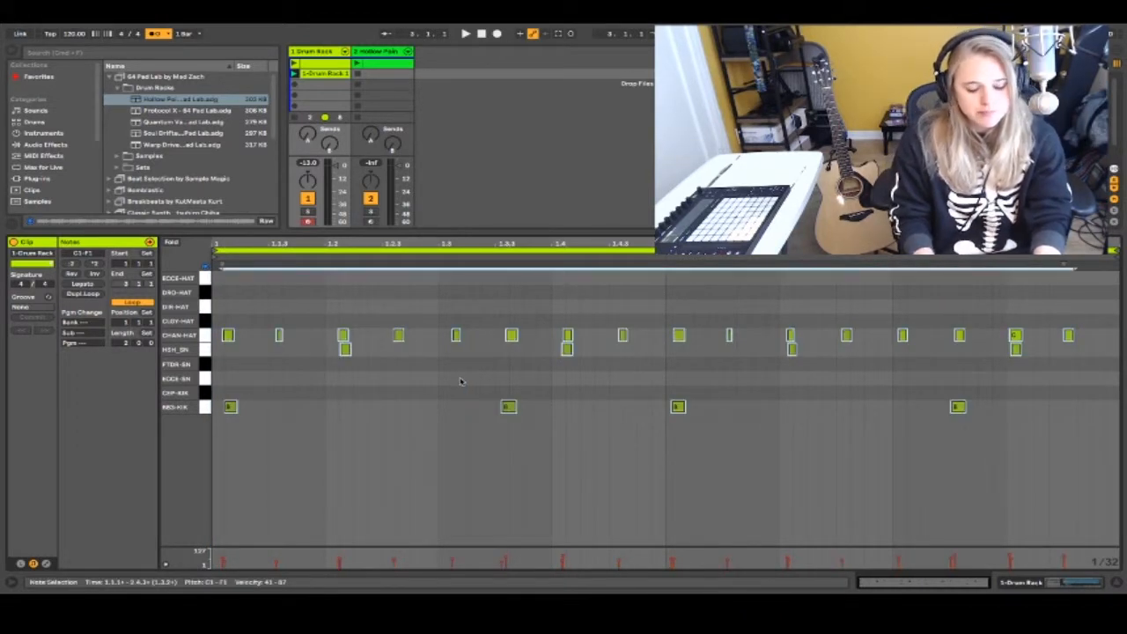
right_click(424, 411)
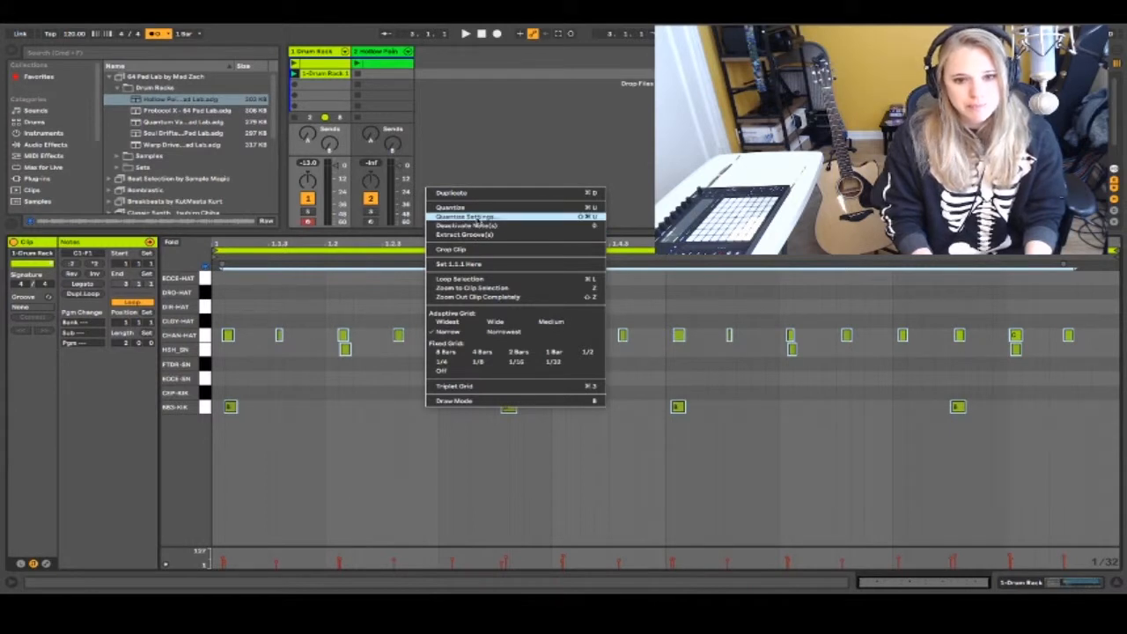
click(477, 216)
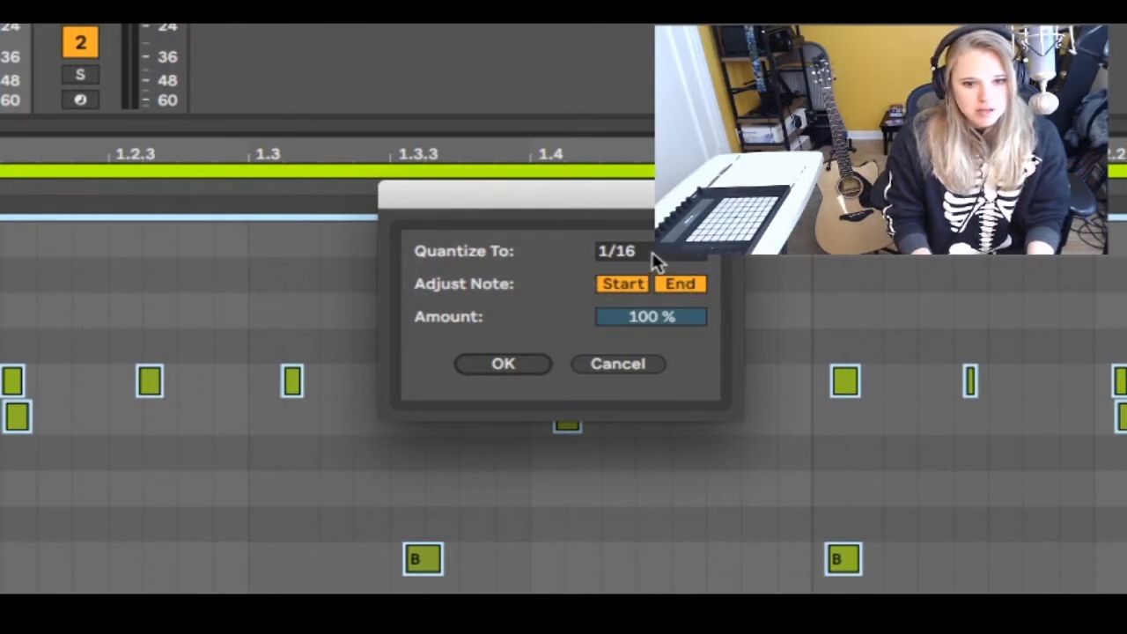
click(656, 257)
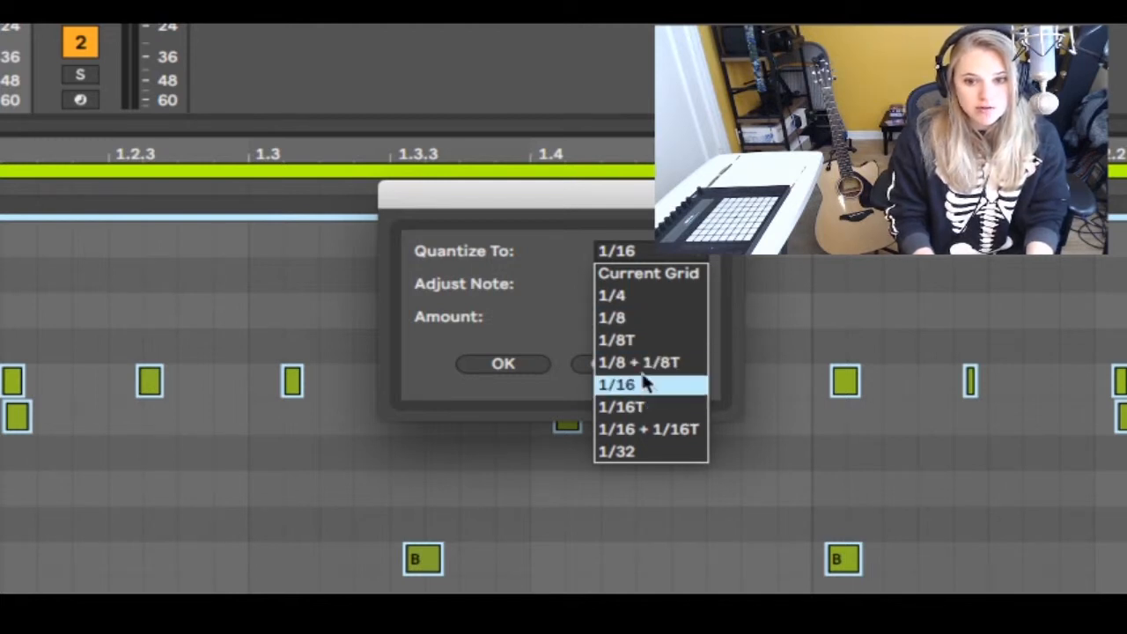
click(640, 319)
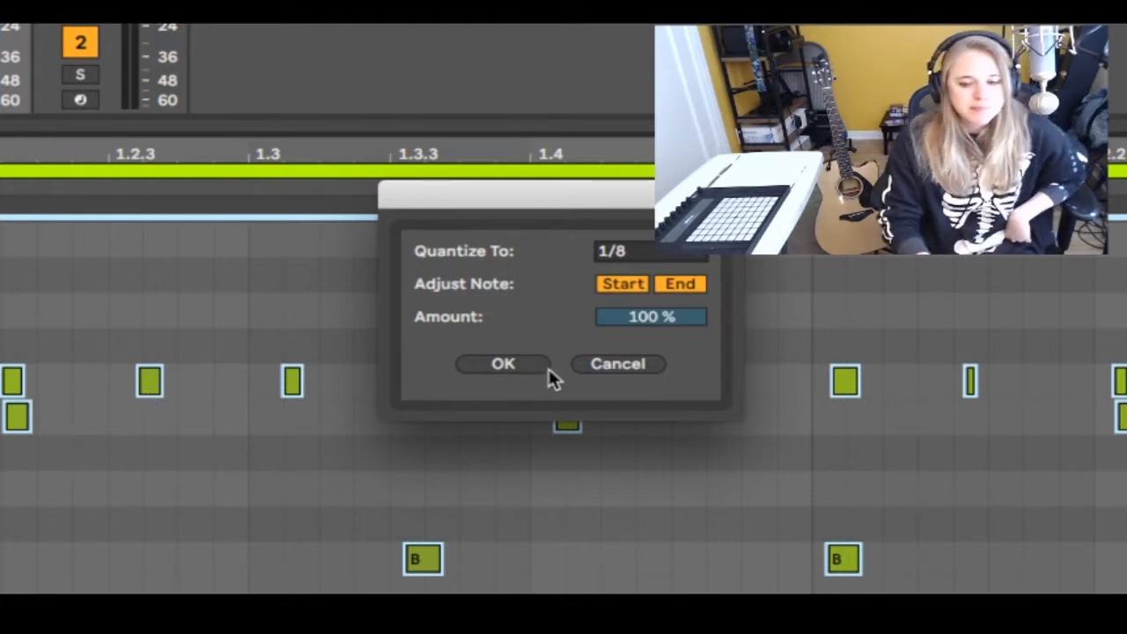
click(682, 295)
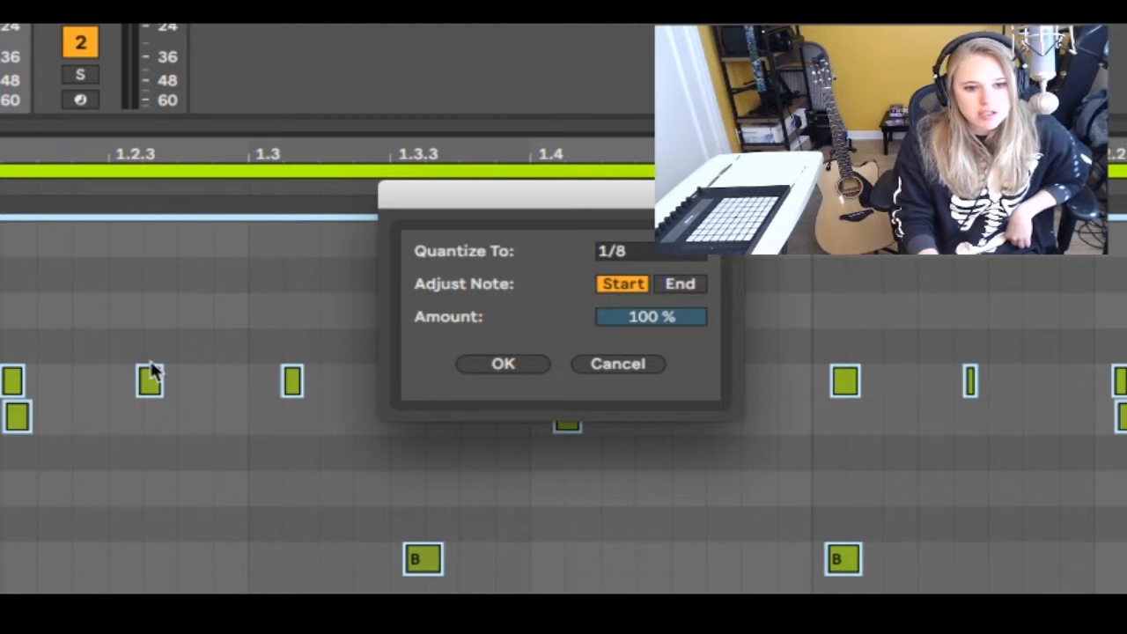
click(682, 285)
click(528, 368)
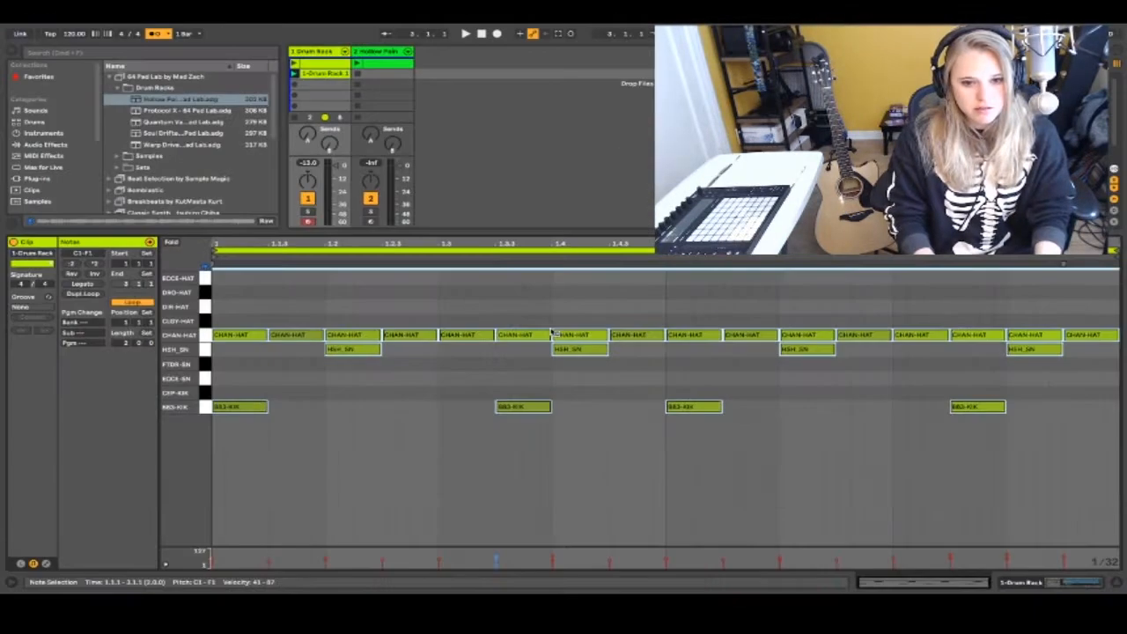
Play the quantized clip and turn off the metronome.
click(564, 348)
click(398, 437)
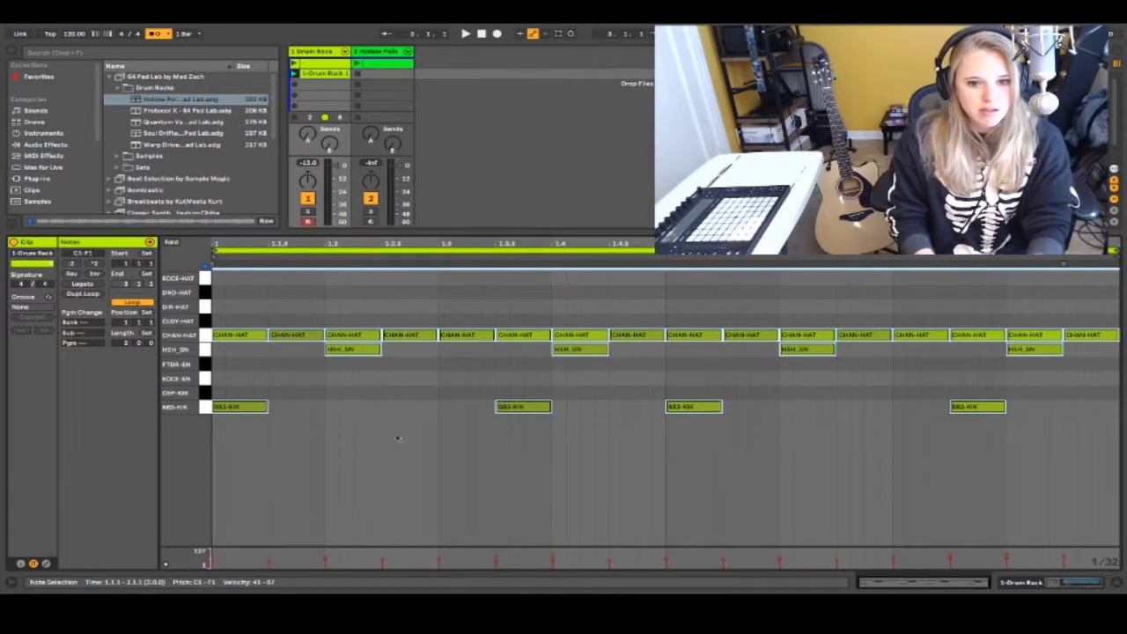
key(space)
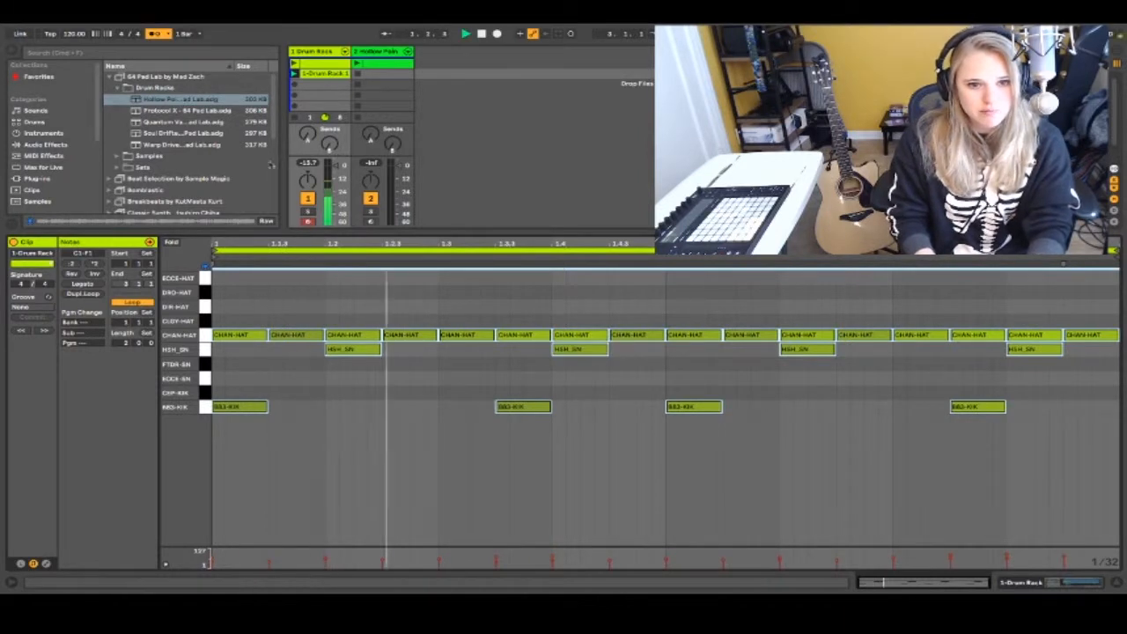
click(154, 33)
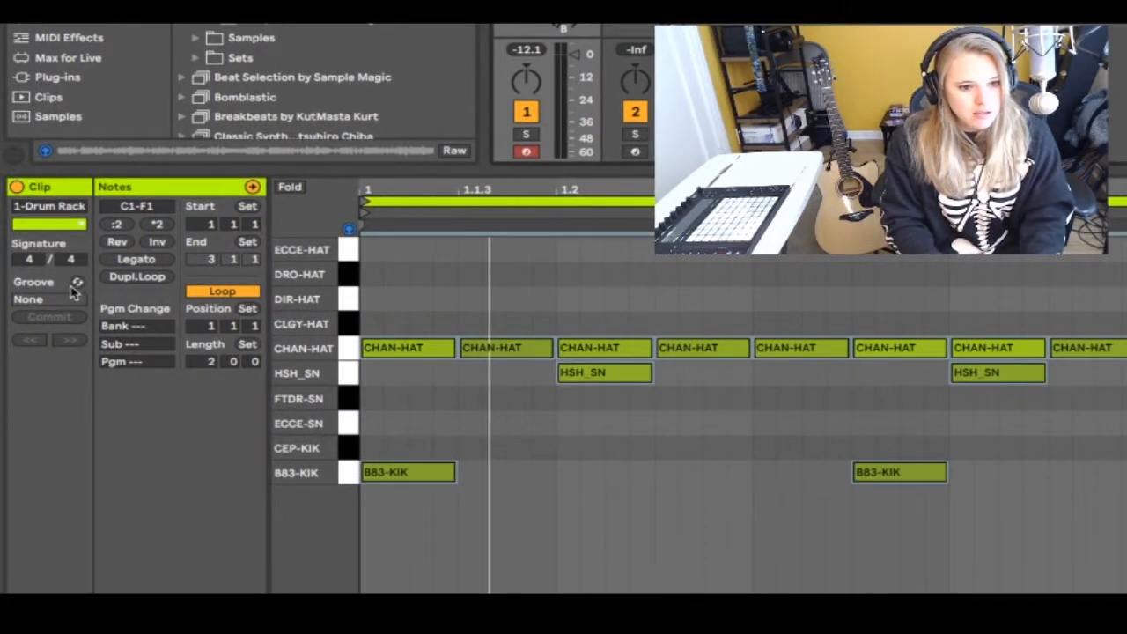
Load the MPC 8 Swing-71 groove from the Core Library's Swing and Groove presets onto the recorded clip.
click(77, 283)
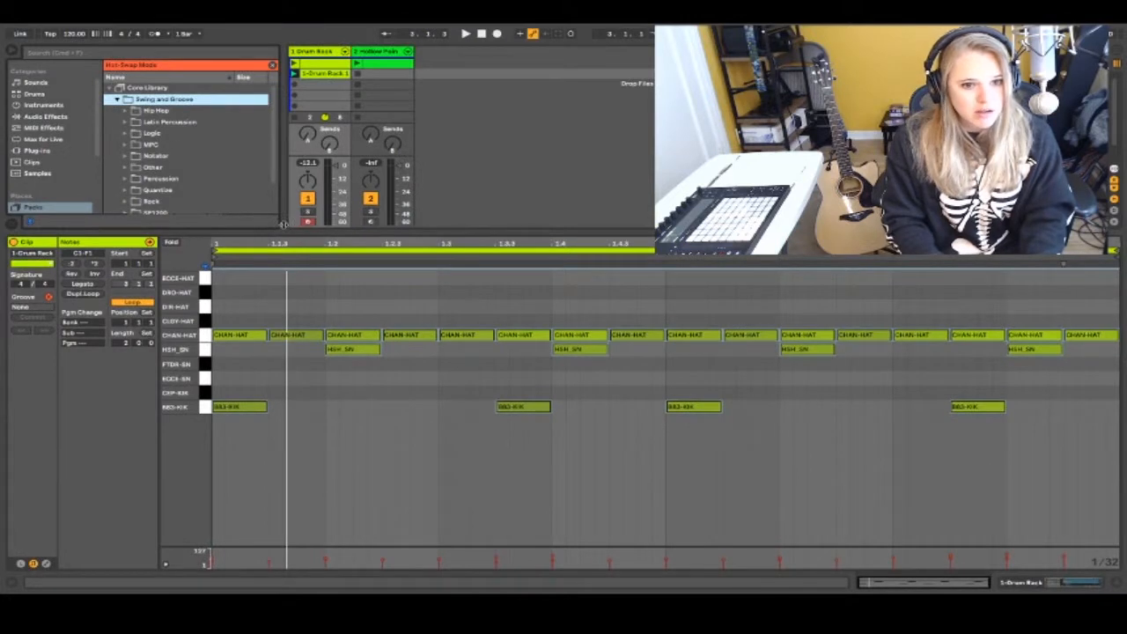
drag(318, 234, 313, 422)
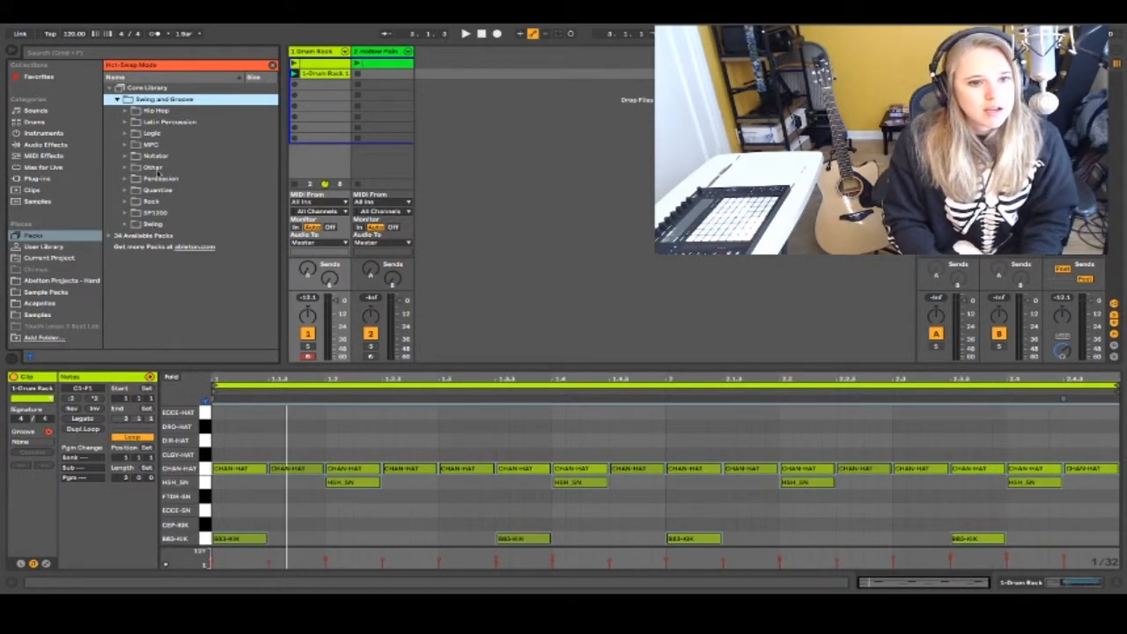
click(127, 145)
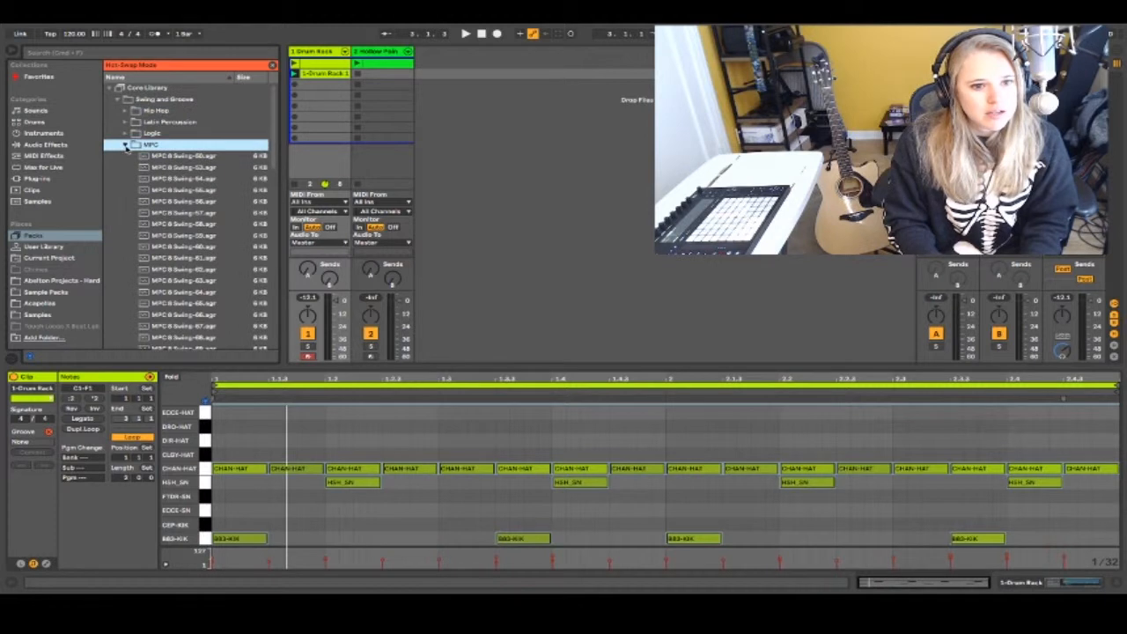
scroll(176, 154, down, 5)
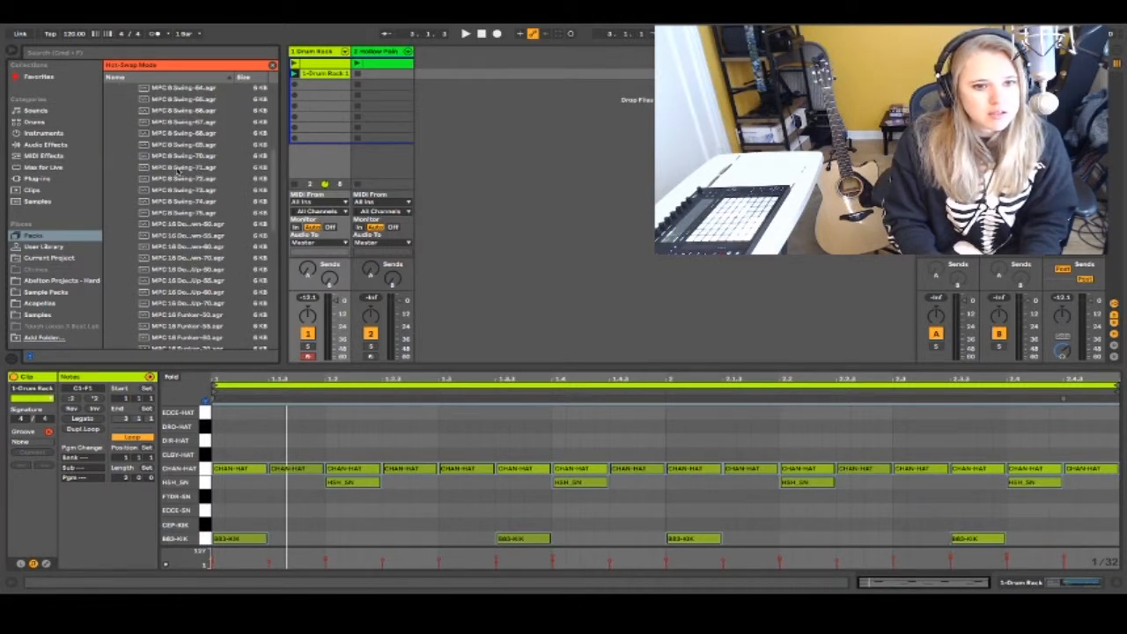
double_click(180, 168)
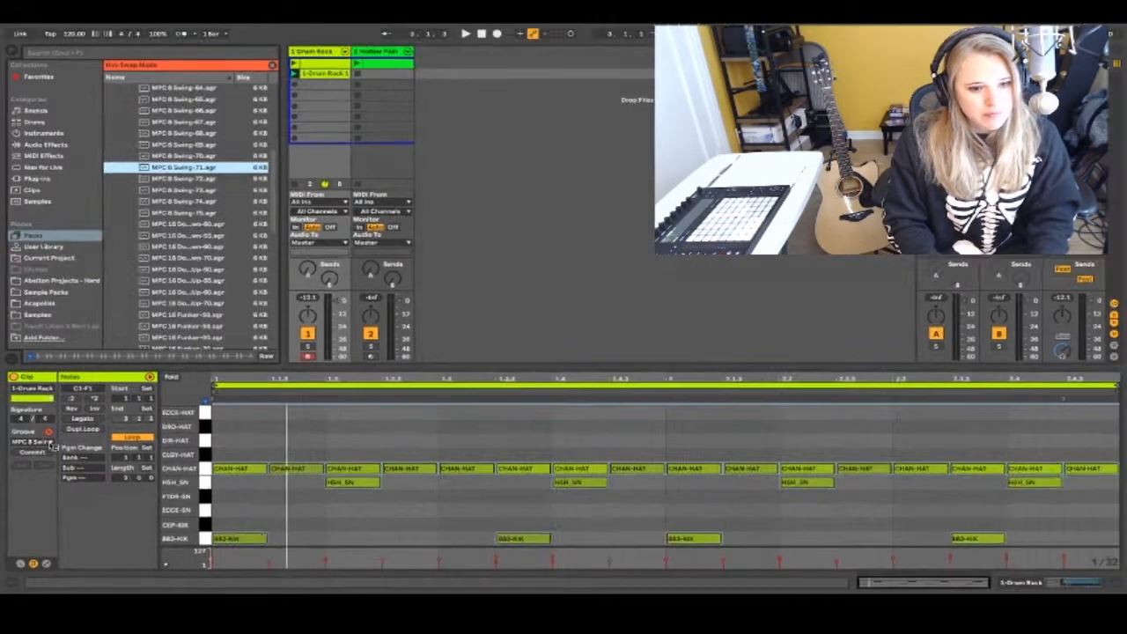
Play the recorded clip with its groove, and commit the groove to the notes.
click(295, 73)
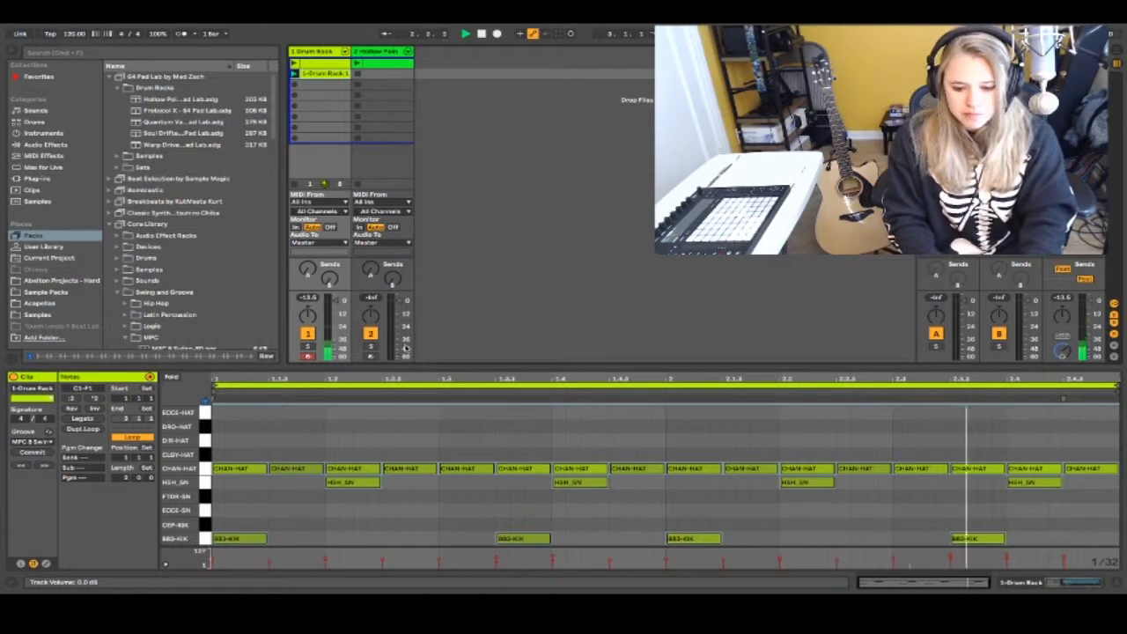
key(space)
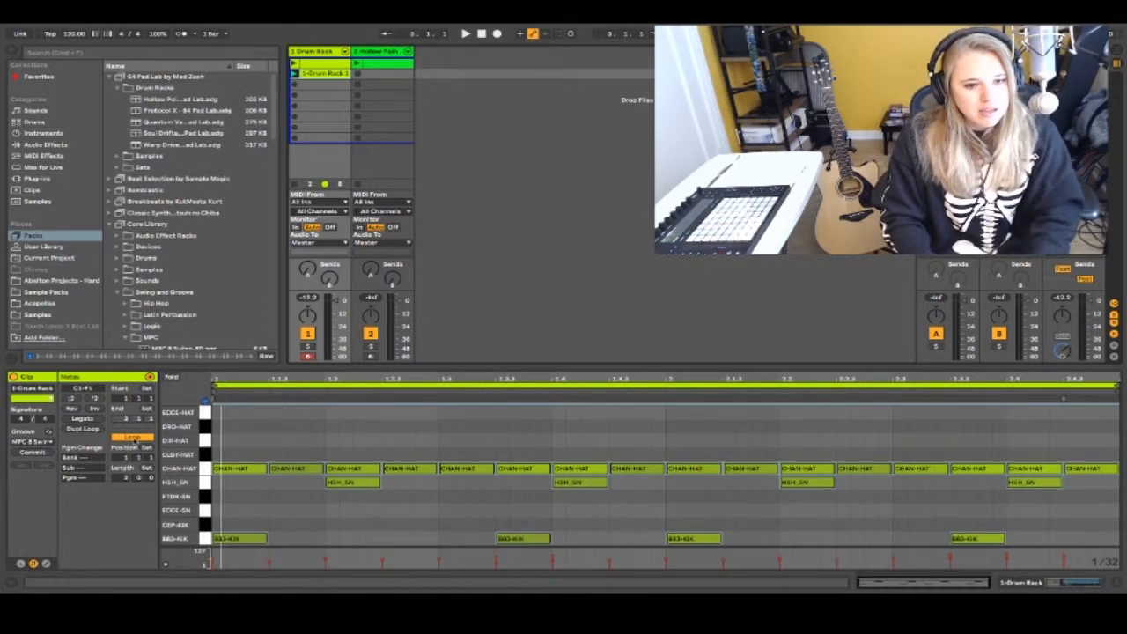
drag(377, 366, 377, 322)
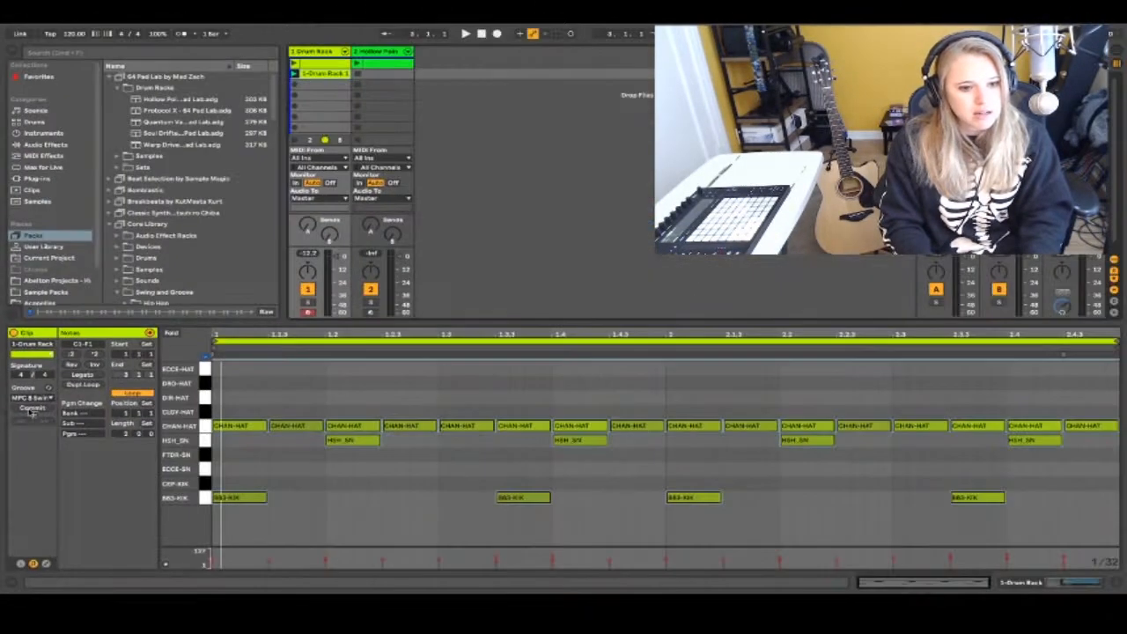
click(30, 409)
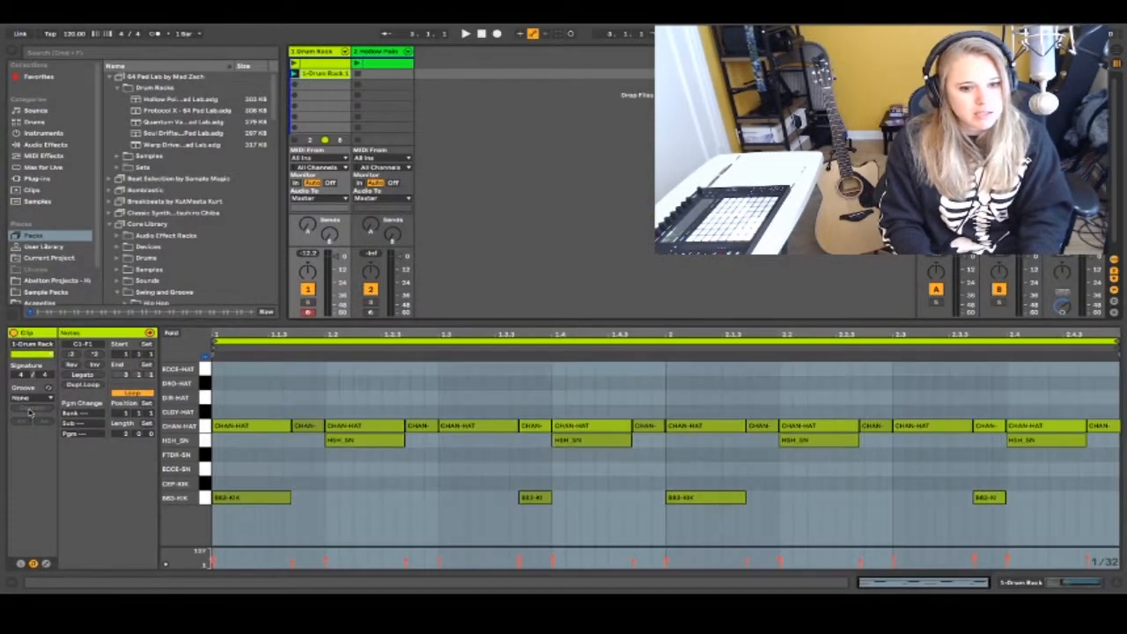